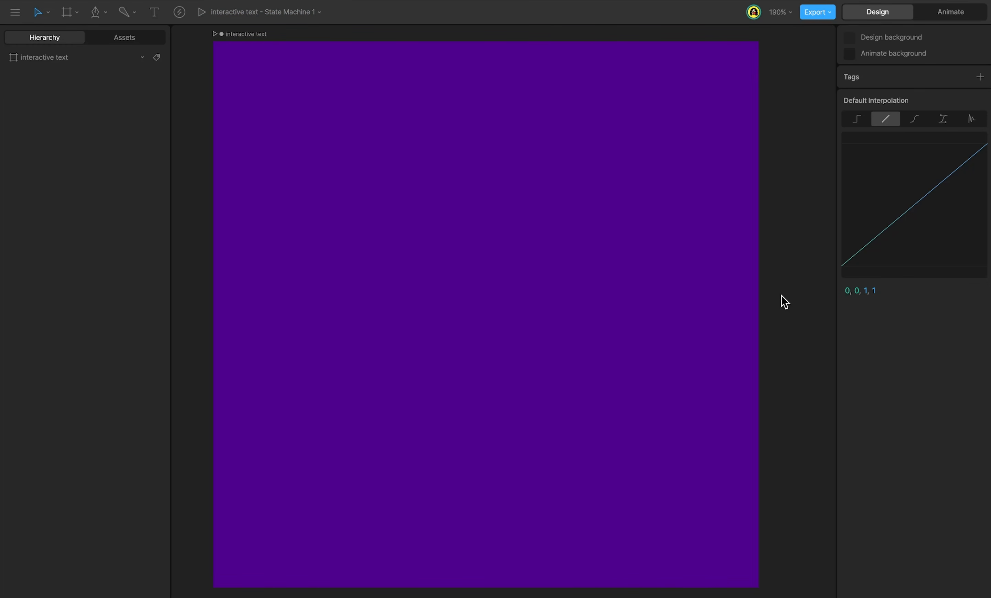
# Step: Add a text object reading "INTERACTIVE MOTION" near the middle of the artboard
pyautogui.click(154, 12)
pyautogui.click(482, 299)
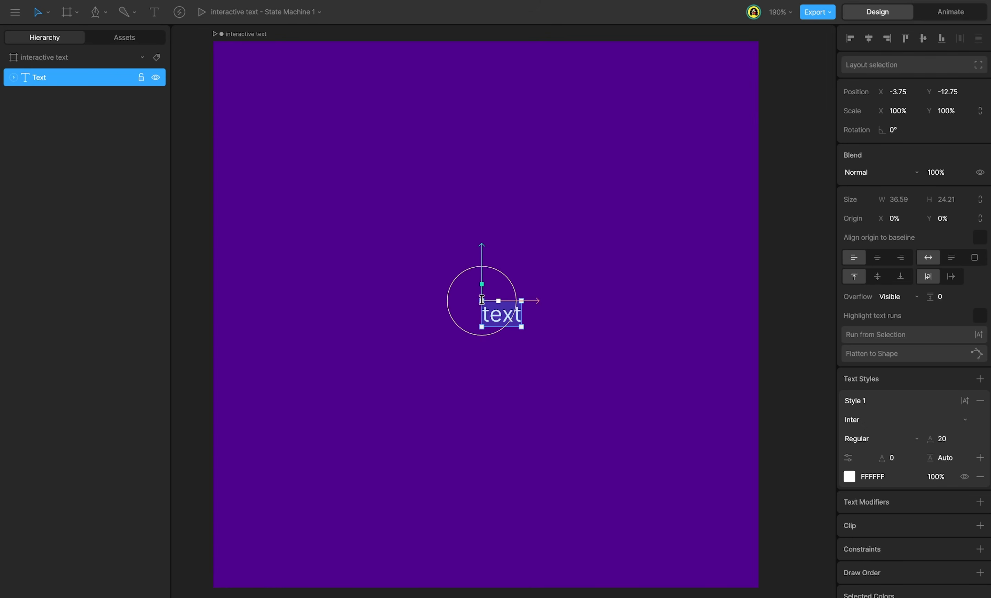
pyautogui.write('INTERACTIVE')
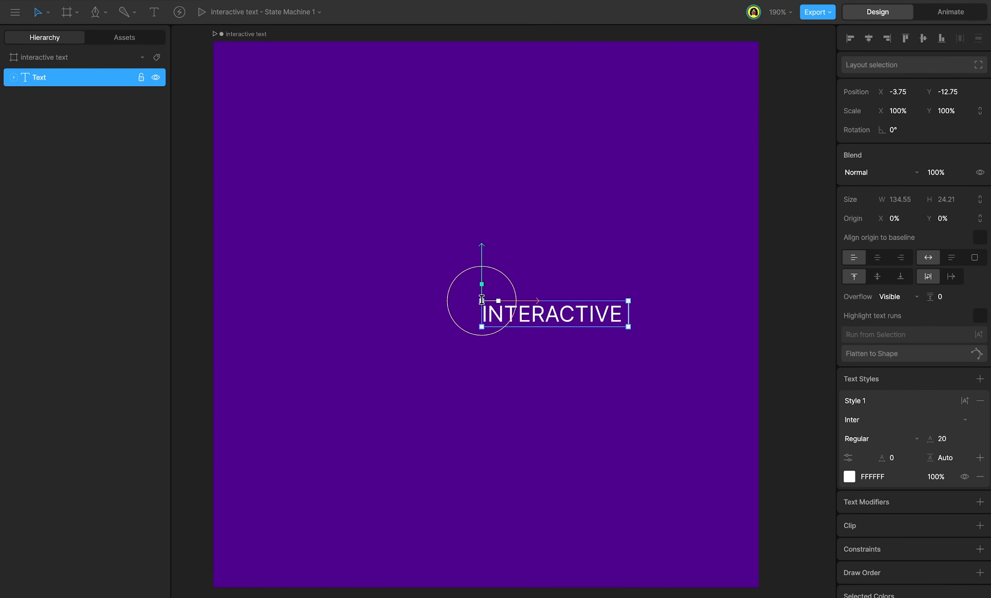
pyautogui.write(' MOTION')
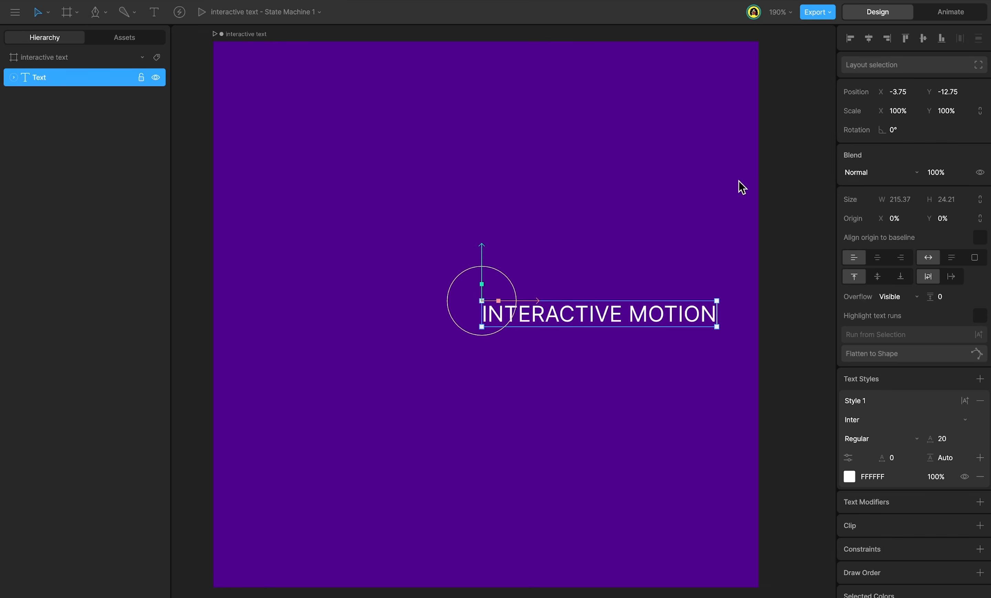
# Step: Set the text's origin to its centre (50%, 50%) and centre the text horizontally and vertically on the artboard
pyautogui.press('alt')
pyautogui.keyDown('alt'); pyautogui.click(870, 40); pyautogui.keyUp('alt')
pyautogui.keyDown('alt'); pyautogui.click(925, 39); pyautogui.keyUp('alt')
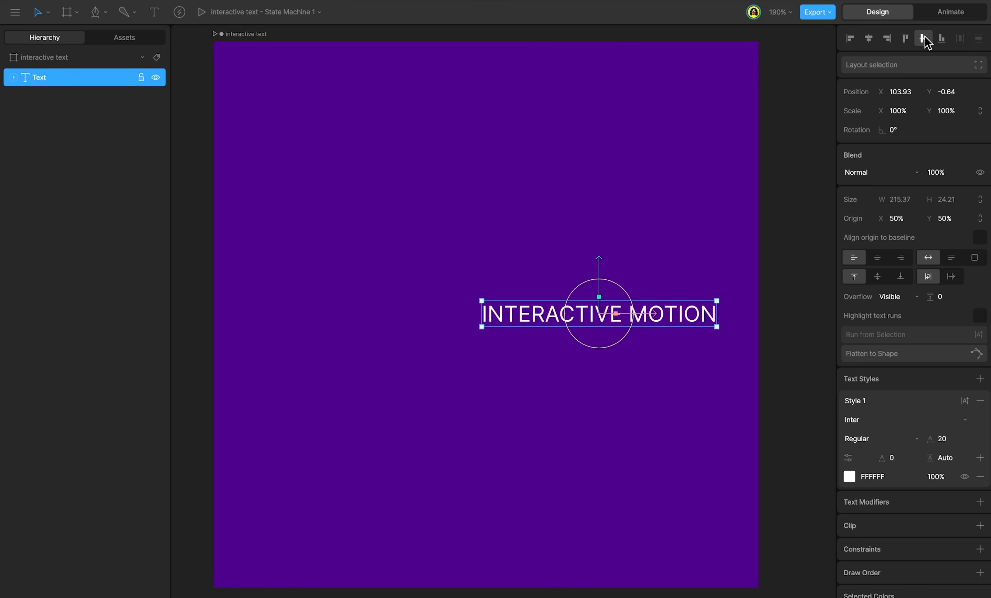
pyautogui.click(871, 37)
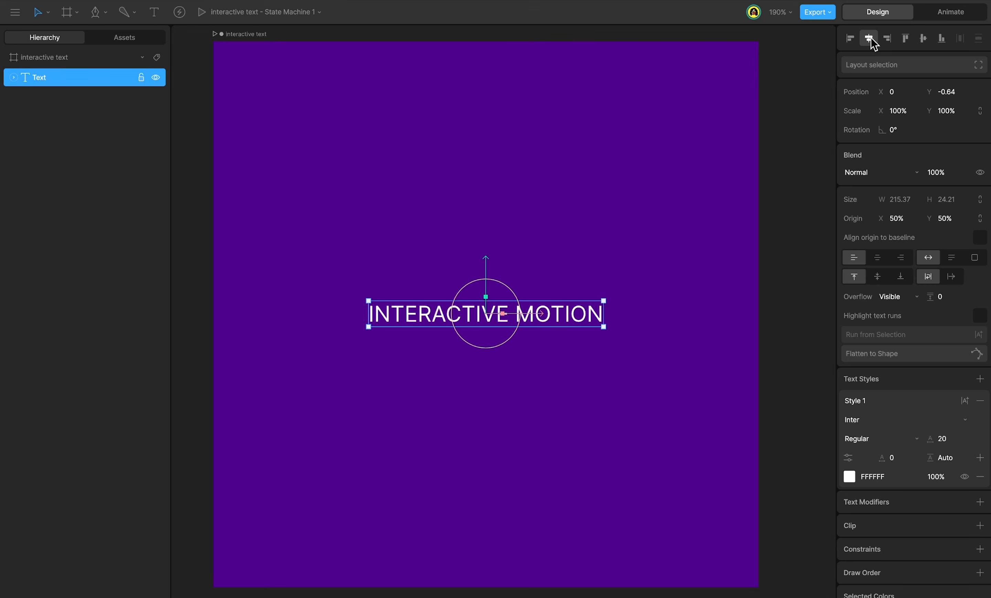
pyautogui.click(922, 38)
pyautogui.hscroll(-1, 810, 430)
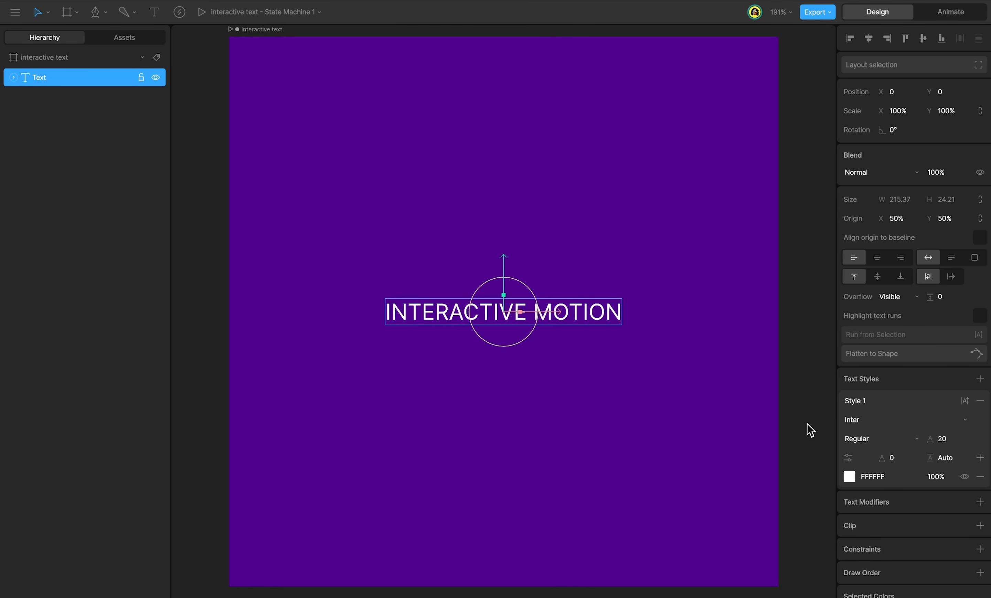
# Step: Set the text style to the Bebas Neue font at size 50
pyautogui.click(910, 420)
pyautogui.write('beba')
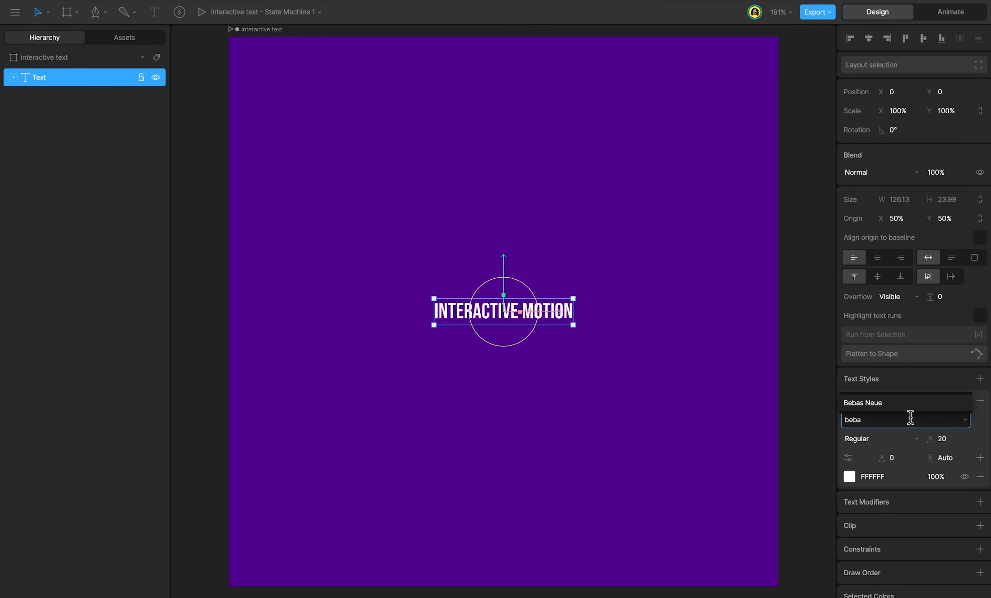
pyautogui.click(906, 402)
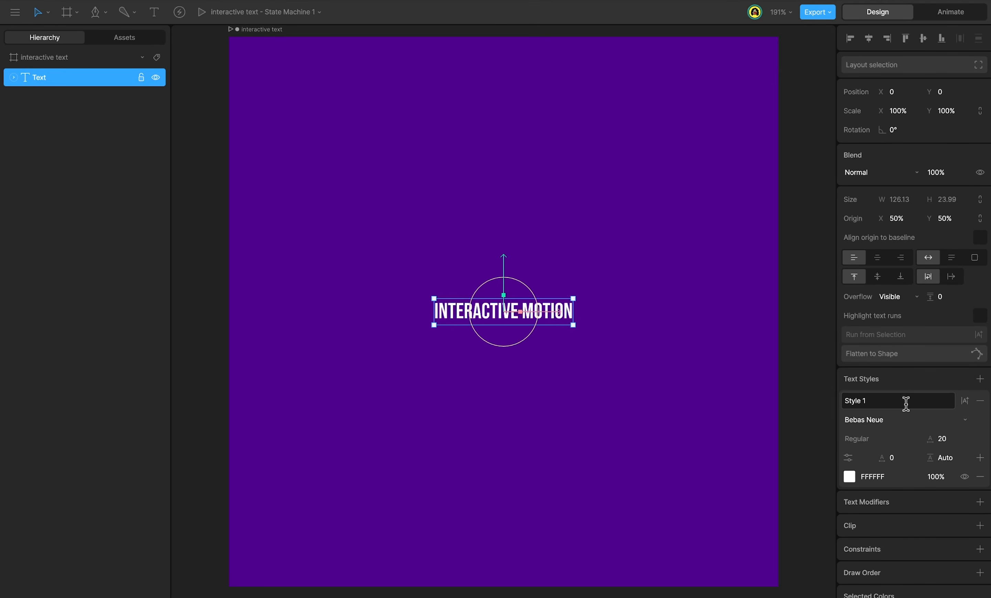
pyautogui.click(965, 446)
pyautogui.write('5')
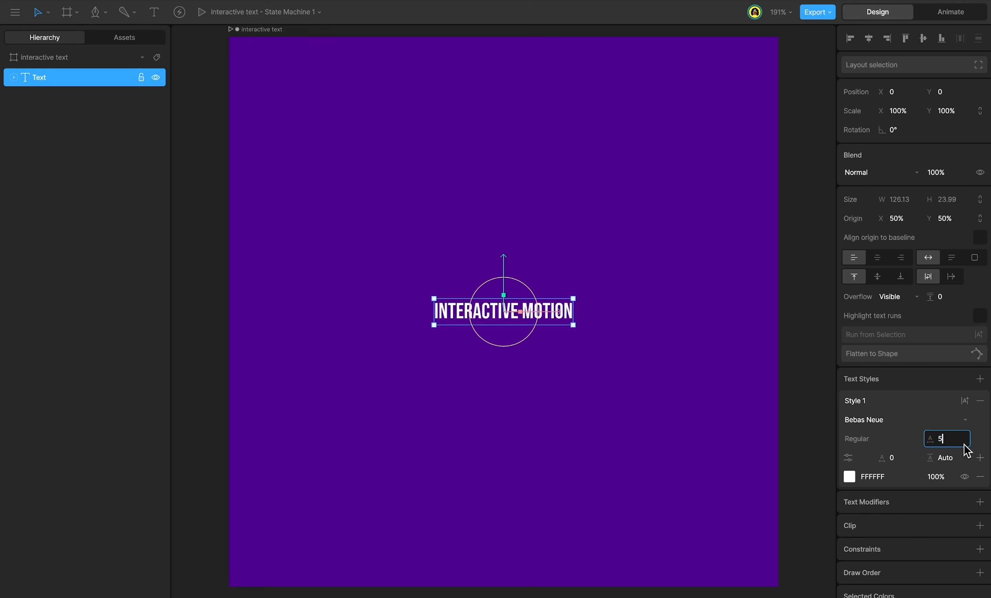
pyautogui.write('0')
pyautogui.press('Return')
# Step: Add a text modifier group to the text and give it a Position property
pyautogui.scroll(-1, 982, 479)
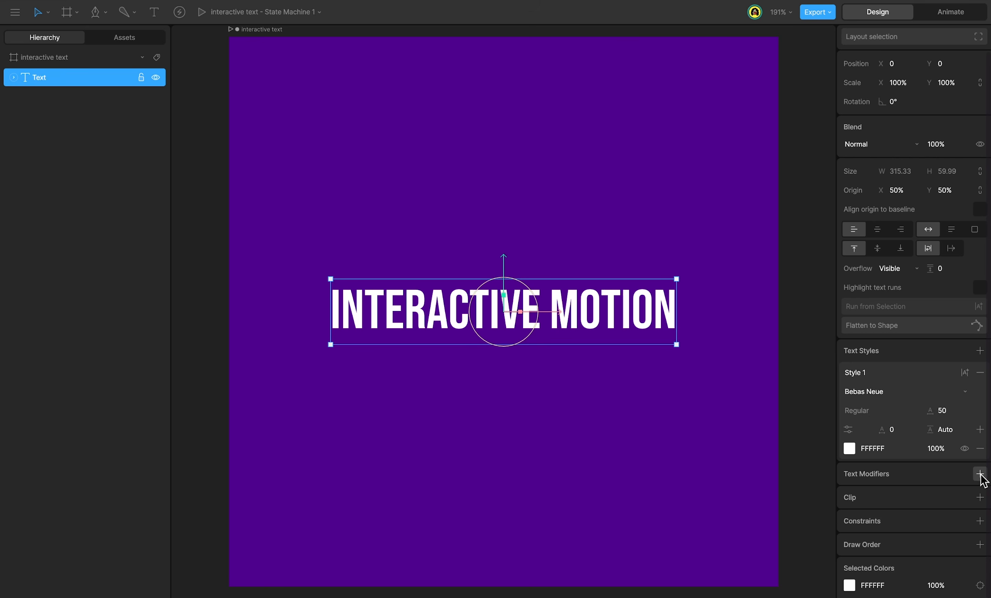
pyautogui.click(981, 473)
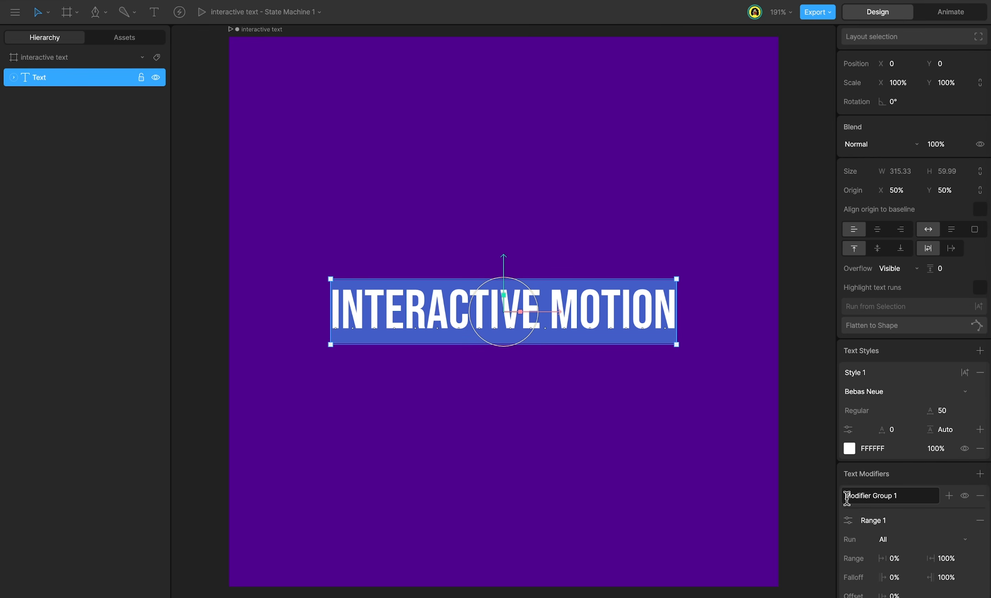
pyautogui.scroll(-3, 933, 505)
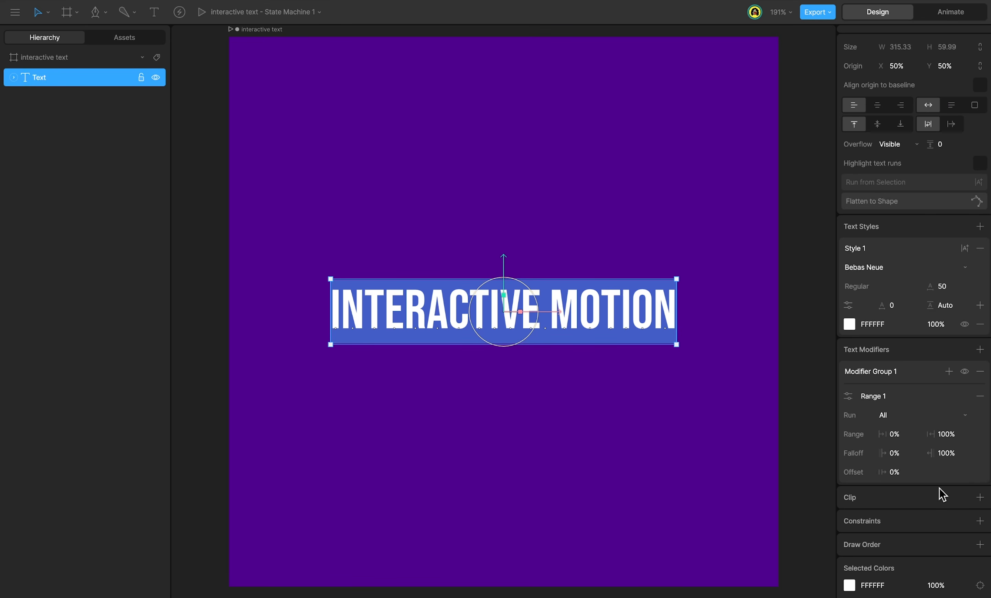
pyautogui.click(949, 372)
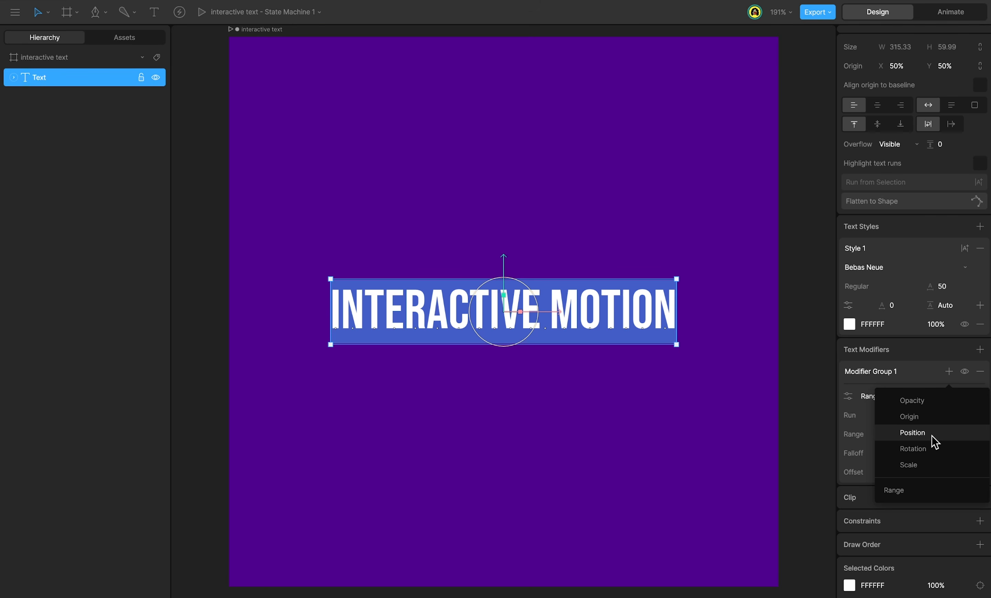
pyautogui.click(913, 432)
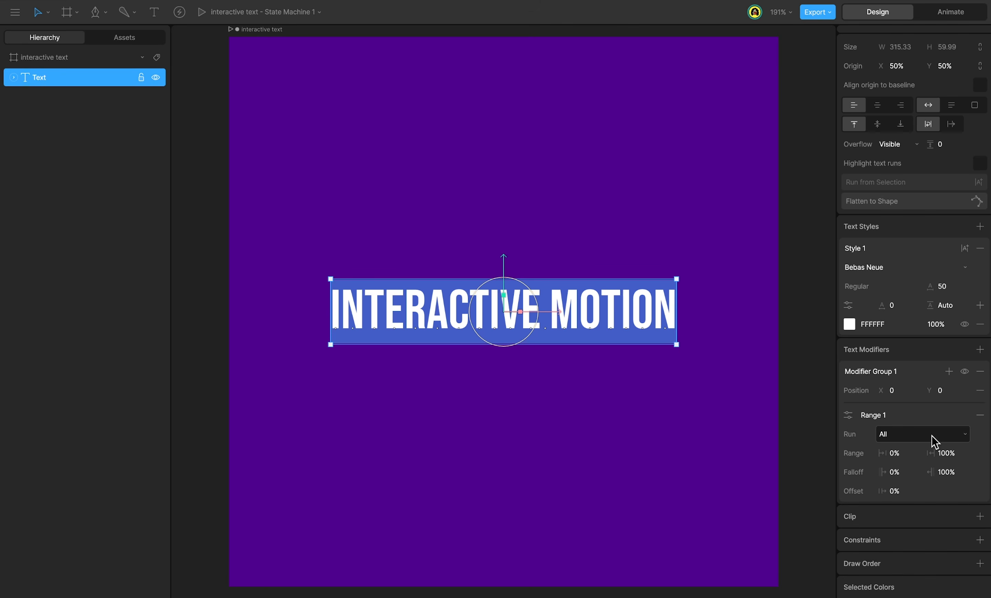
# Step: Set the modifier group's Y position to -20
pyautogui.click(944, 390)
pyautogui.write('9')
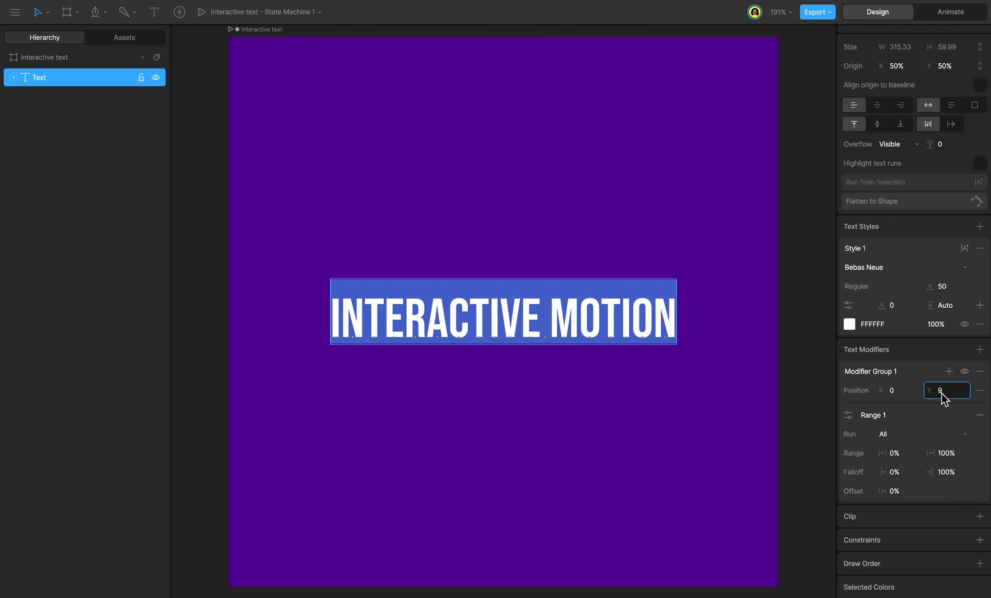
pyautogui.press('BackSpace')
pyautogui.write('-20')
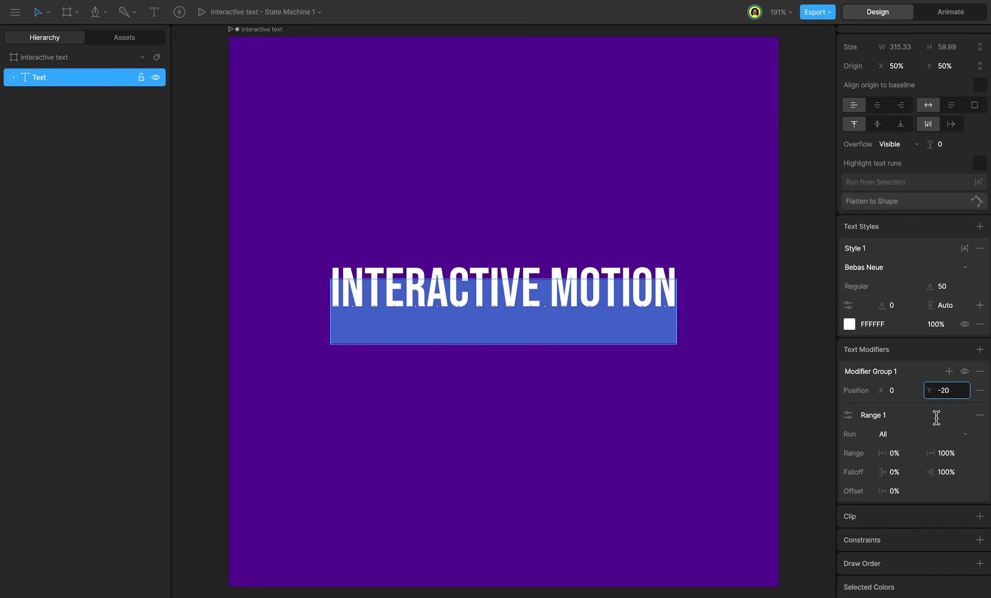
pyautogui.press('Return')
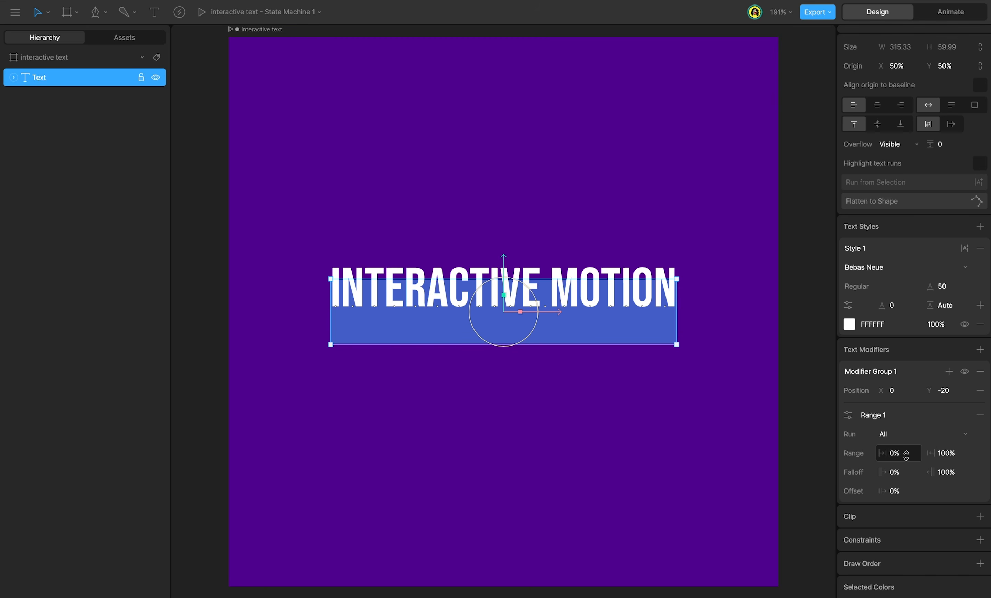
# Step: Configure Range 1 with a range of 35% to 67%, both falloff values at 49%, and an offset of -5%
pyautogui.moveTo(899, 455); pyautogui.dragTo(897, 354)
pyautogui.moveTo(949, 454); pyautogui.dragTo(924, 457)
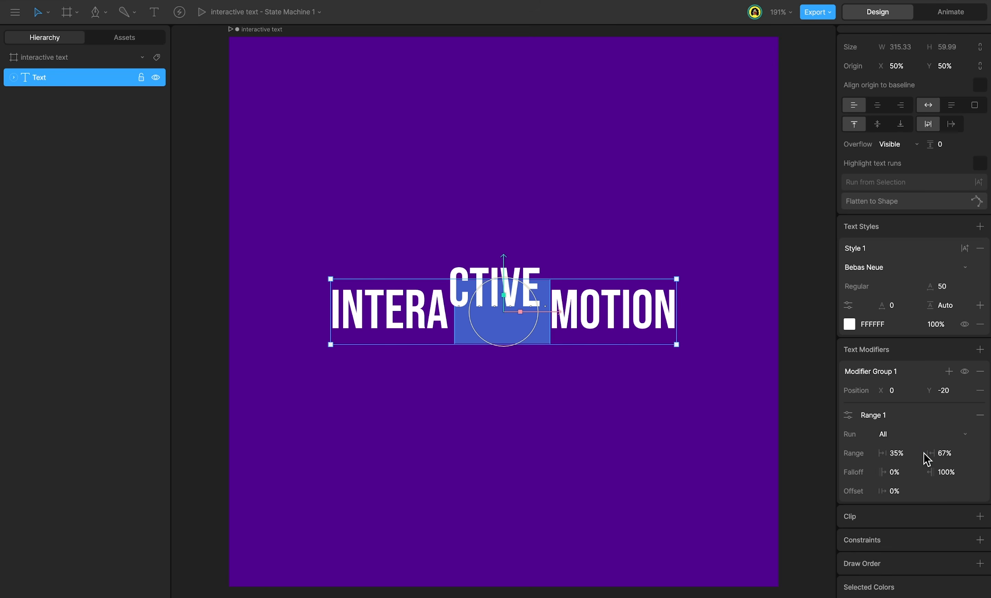
pyautogui.moveTo(902, 491); pyautogui.dragTo(888, 518)
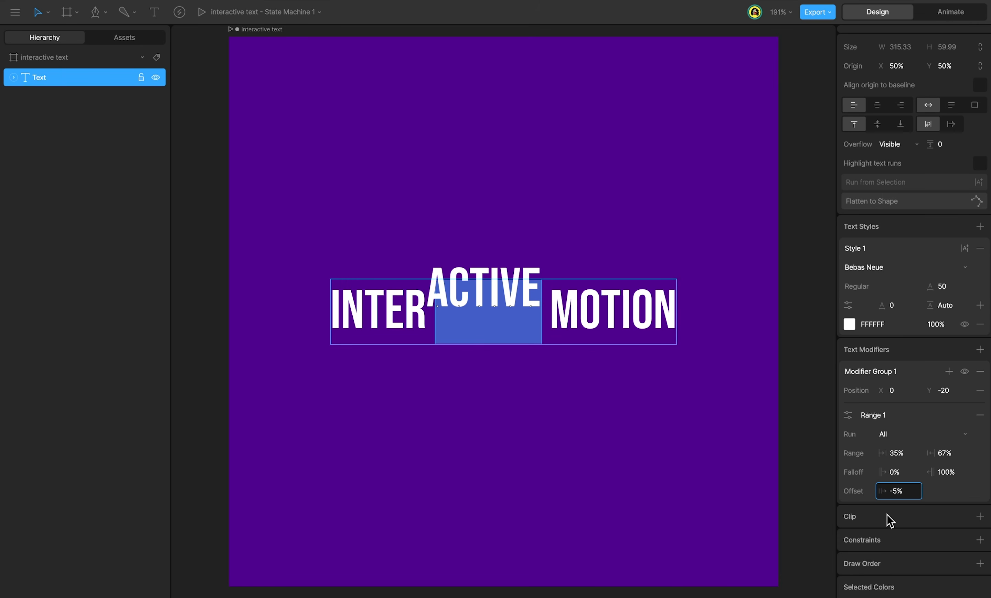
pyautogui.moveTo(881, 476); pyautogui.dragTo(883, 443)
pyautogui.moveTo(946, 472); pyautogui.dragTo(882, 508)
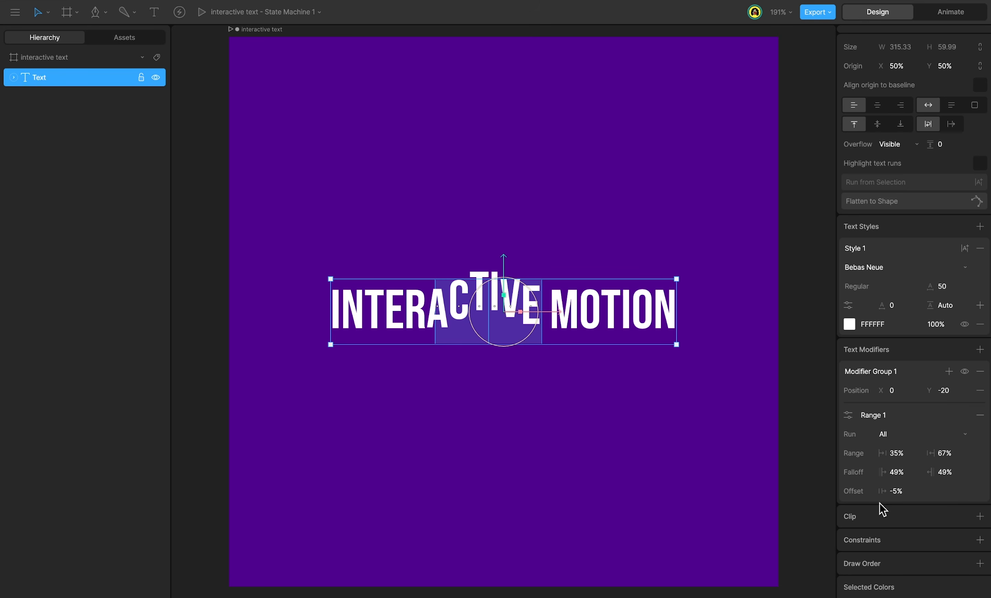
# Step: Try a cubic falloff interpolation for Range 1, bent into an ease-out curve, with the offset moved to -17%
pyautogui.click(848, 415)
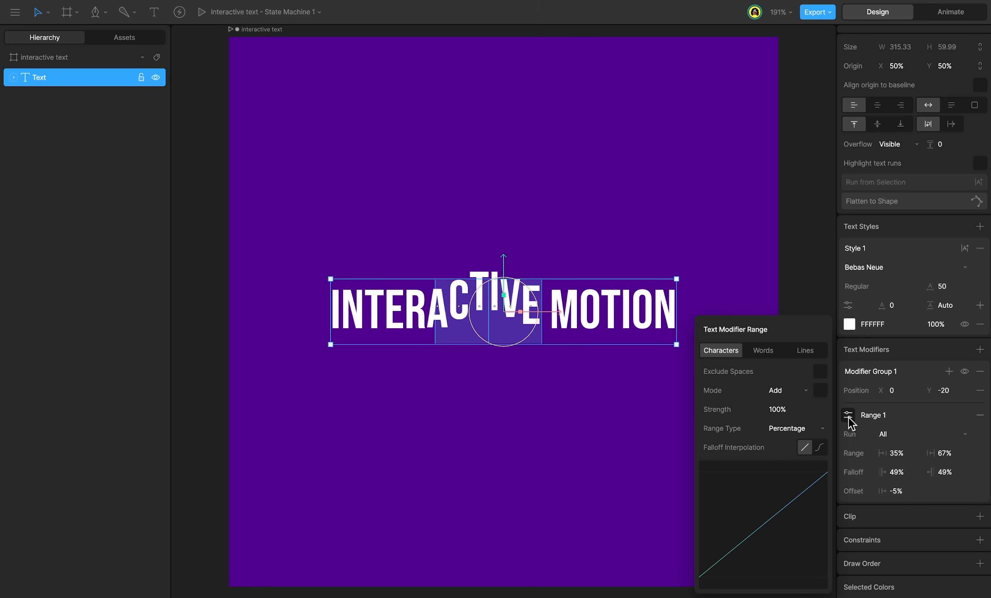
pyautogui.click(820, 447)
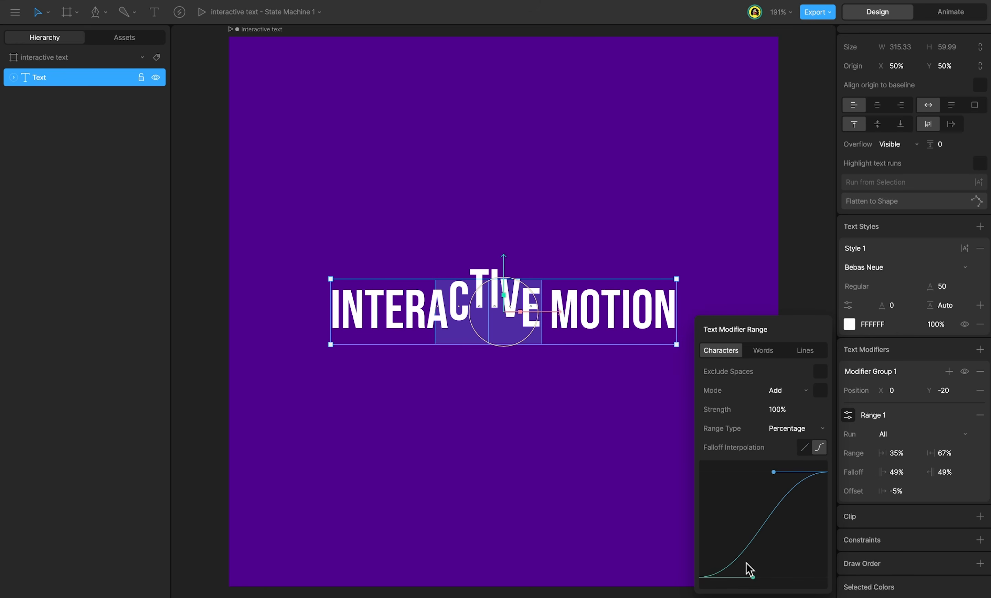
pyautogui.moveTo(753, 576); pyautogui.dragTo(720, 488)
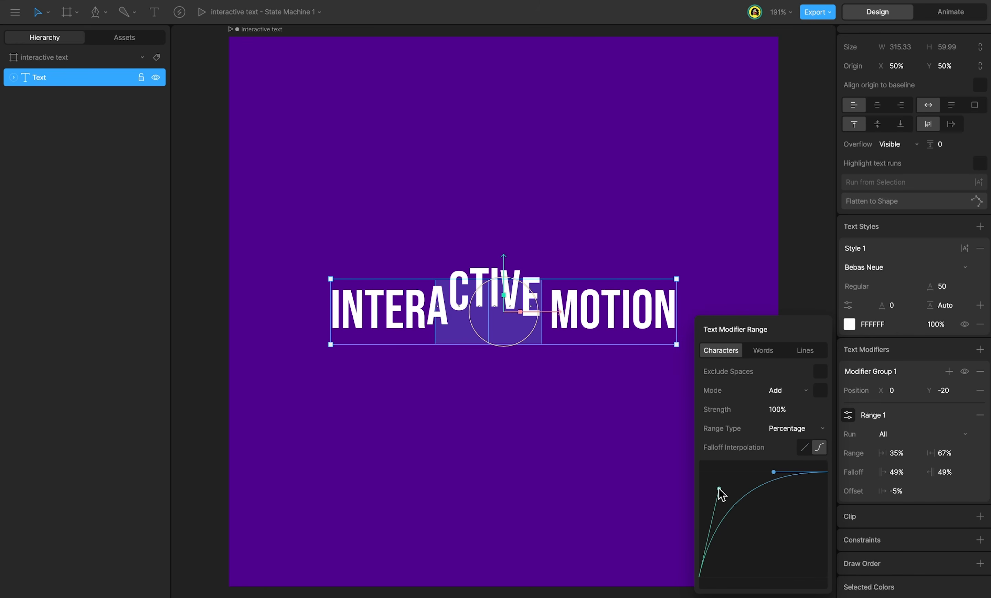
pyautogui.moveTo(904, 492); pyautogui.dragTo(875, 535)
pyautogui.moveTo(856, 471); pyautogui.dragTo(846, 414)
# Step: Try reshaping the falloff curve of Range 1 into an ease-in curve, with the offset moved to 8%
pyautogui.click(849, 415)
pyautogui.moveTo(723, 499); pyautogui.dragTo(788, 580)
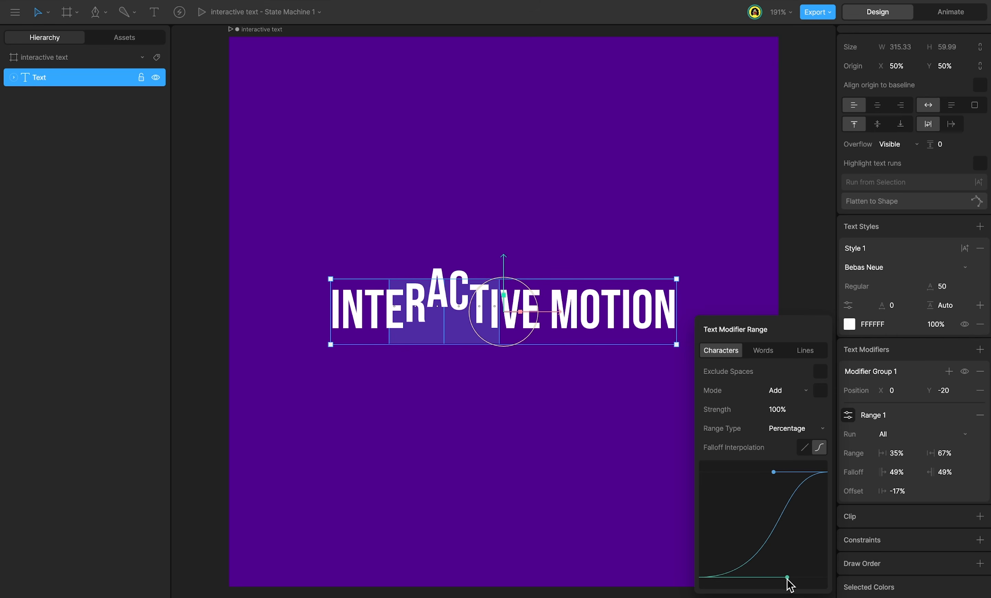
pyautogui.moveTo(774, 471); pyautogui.dragTo(814, 541)
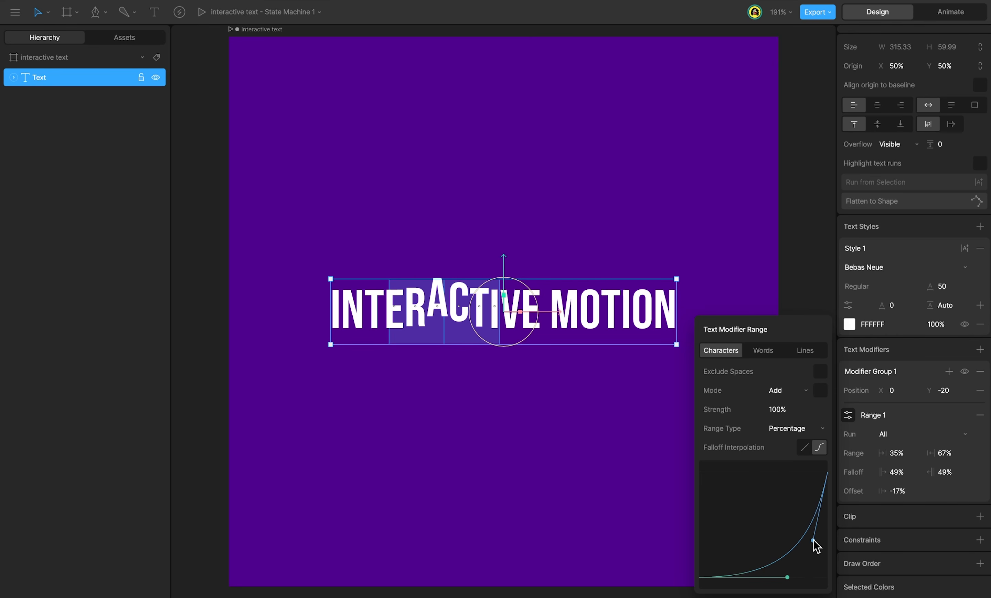
pyautogui.moveTo(903, 491); pyautogui.dragTo(869, 437)
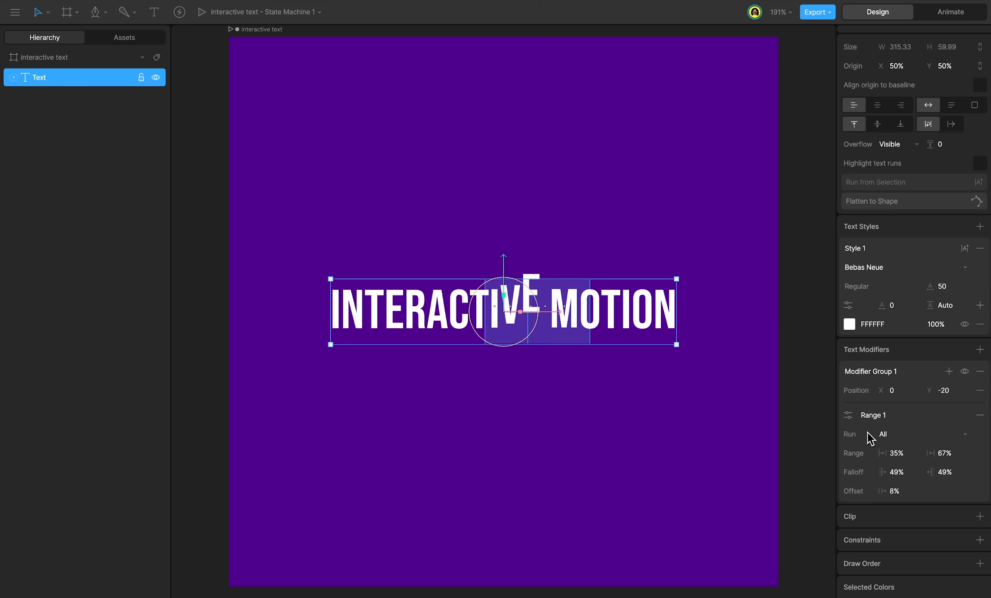
# Step: Set Range 1's falloff interpolation to the default cubic curve and move the offset to 16%
pyautogui.click(849, 415)
pyautogui.click(820, 447)
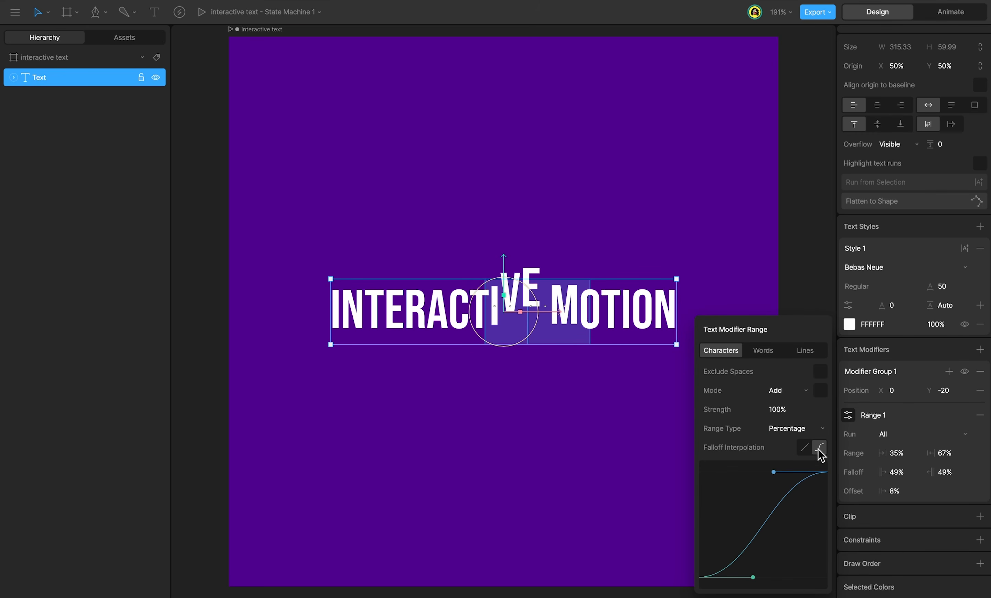
pyautogui.moveTo(900, 493); pyautogui.dragTo(874, 482)
# Step: Try the Index range type for Range 1 with an offset of -3, and restore the Percentage type
pyautogui.click(849, 415)
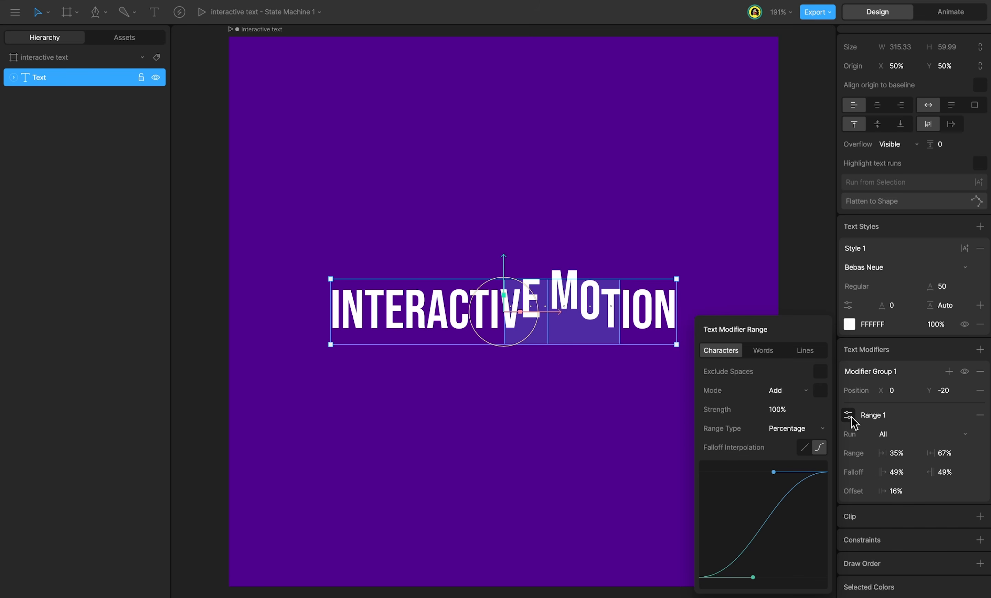
pyautogui.click(822, 429)
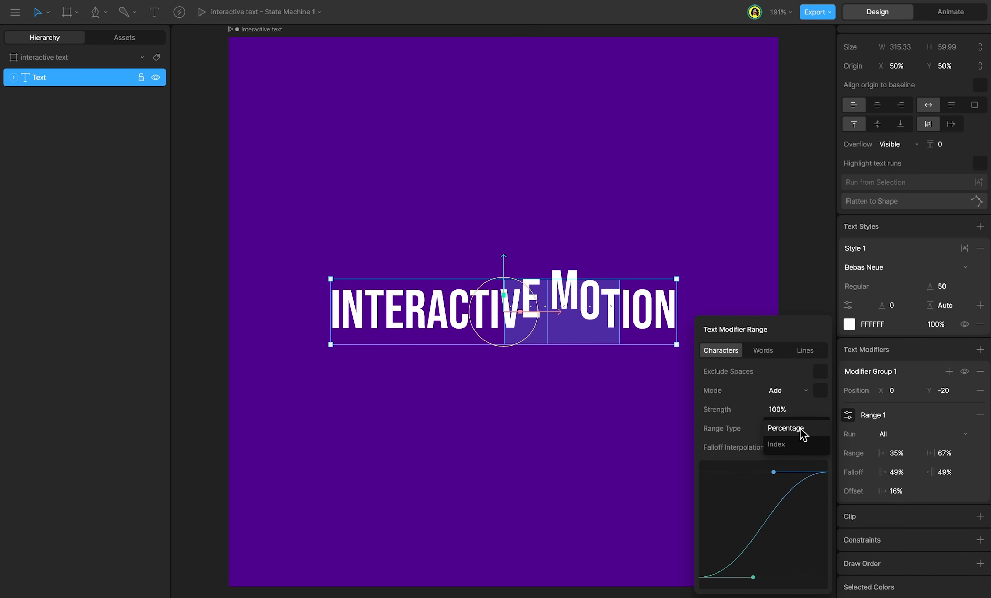
pyautogui.click(801, 443)
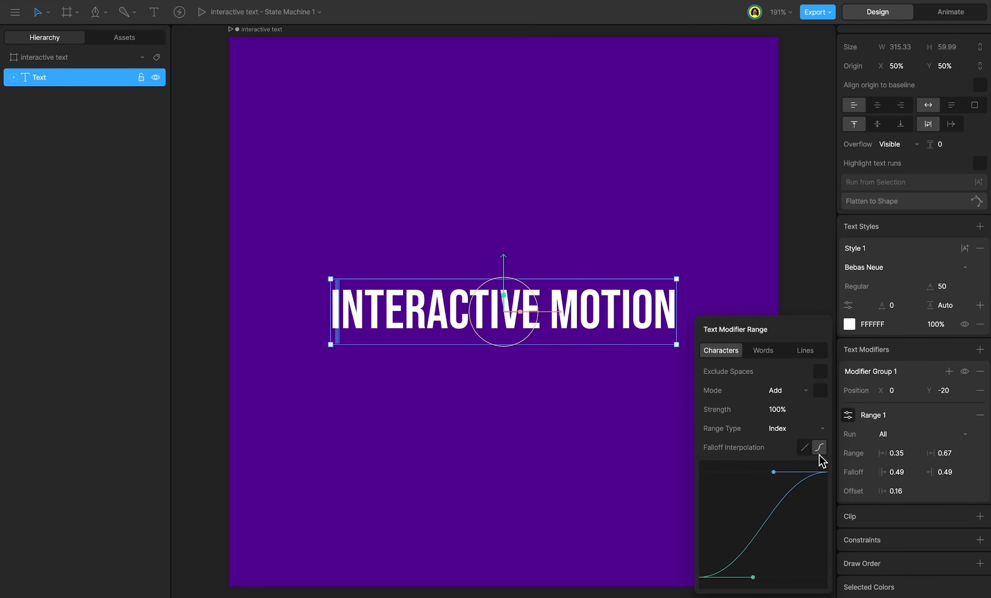
pyautogui.click(894, 490)
pyautogui.write('-3')
pyautogui.moveTo(891, 497)
pyautogui.mouseDown()
pyautogui.moveTo(894, 472)
pyautogui.moveTo(892, 488)
pyautogui.mouseUp()
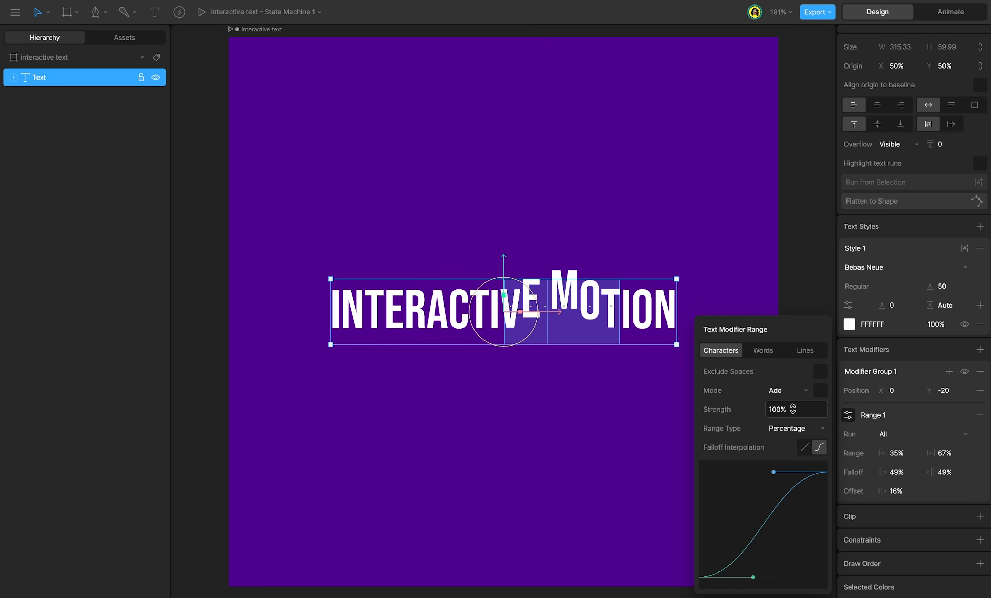
# Step: Test Range 1's strength by lowering it and raising it to 53%, using an offset of -4%
pyautogui.moveTo(779, 405); pyautogui.dragTo(781, 558)
pyautogui.moveTo(891, 491); pyautogui.dragTo(874, 513)
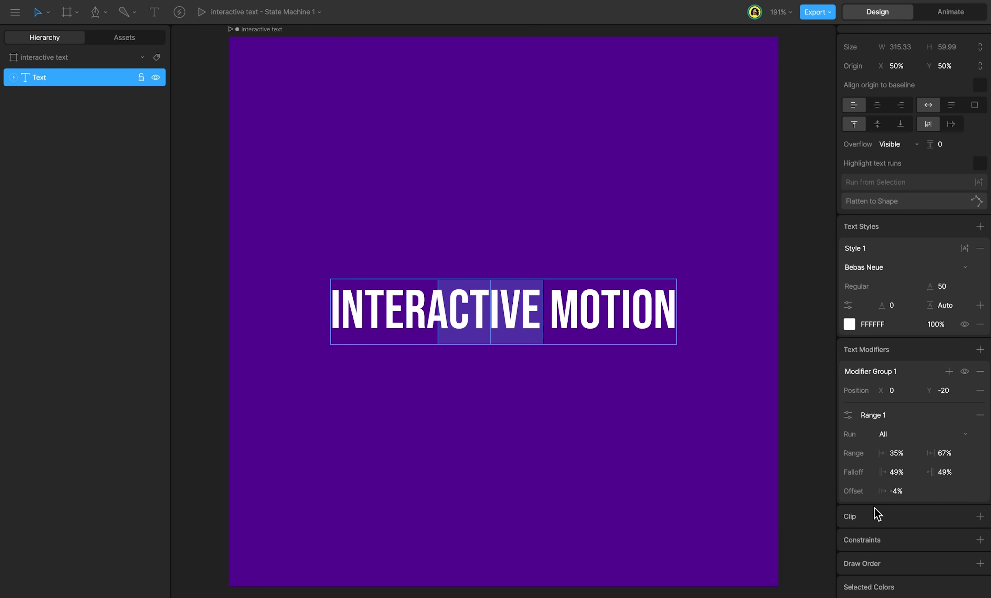
pyautogui.click(848, 415)
pyautogui.moveTo(812, 411); pyautogui.dragTo(809, 261)
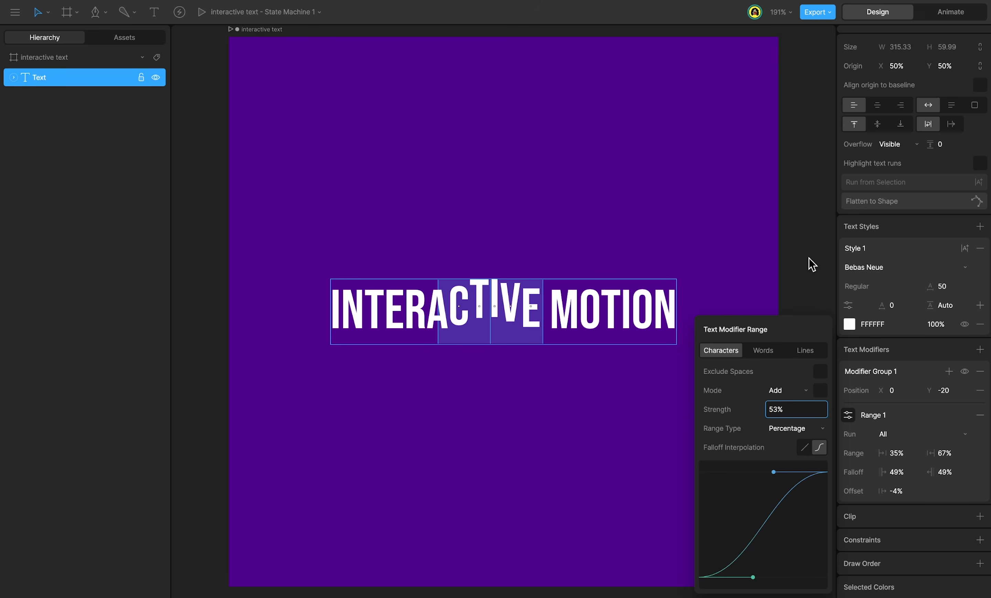
# Step: Restore Range 1's strength to 100% and set its offset to -2%
pyautogui.moveTo(891, 490); pyautogui.dragTo(872, 482)
pyautogui.click(848, 414)
pyautogui.moveTo(776, 408); pyautogui.dragTo(801, 263)
pyautogui.moveTo(901, 489); pyautogui.dragTo(882, 479)
# Step: Change the mode of Range 1 to Subtract
pyautogui.click(854, 413)
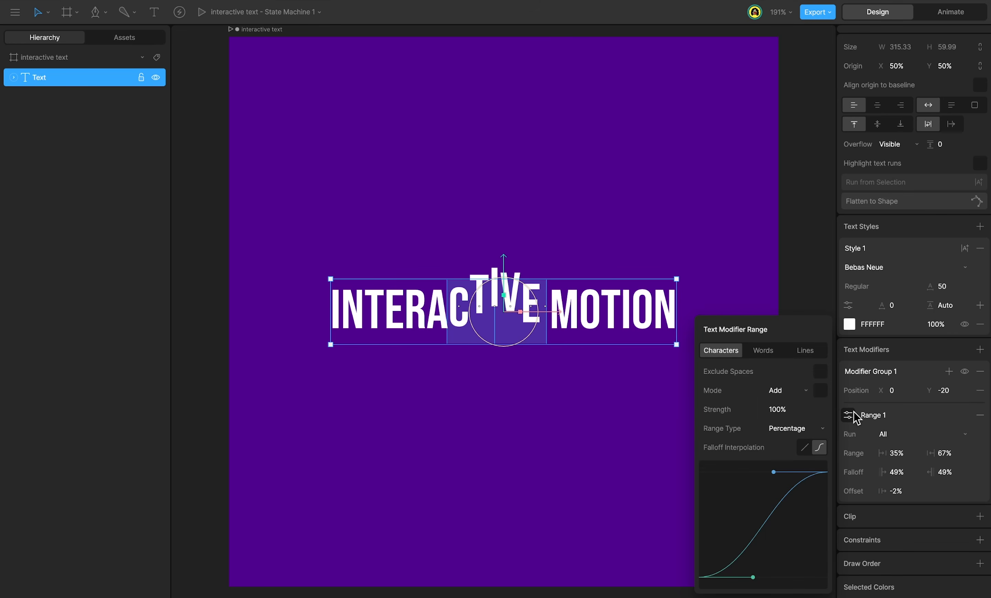
pyautogui.click(783, 390)
pyautogui.click(792, 405)
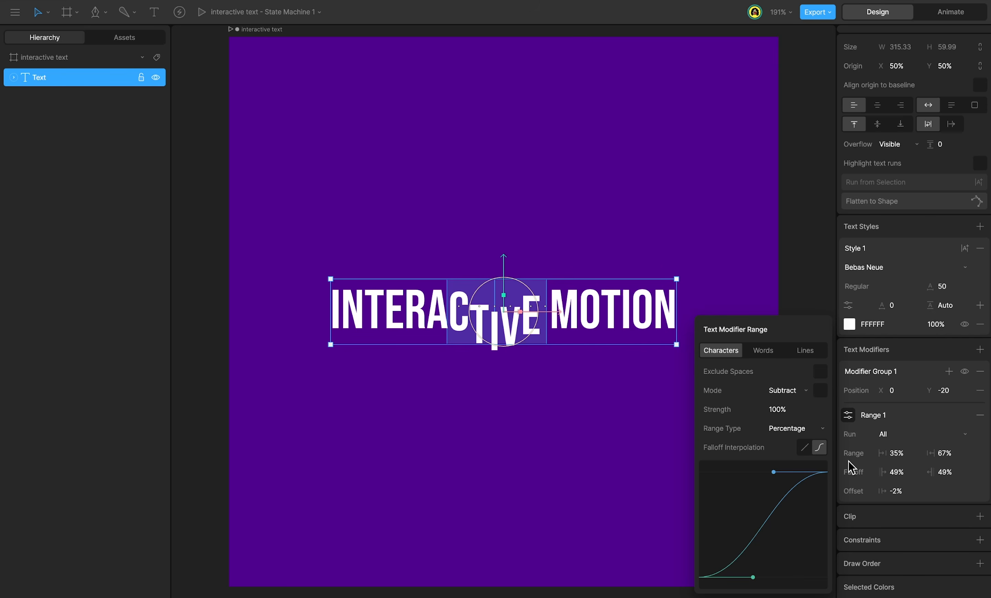
# Step: Test Range 1's Exclude Spaces option with an offset of -2%, leaving the option disabled
pyautogui.moveTo(890, 491)
pyautogui.mouseDown()
pyautogui.moveTo(887, 398)
pyautogui.moveTo(884, 550)
pyautogui.moveTo(890, 484)
pyautogui.mouseUp()
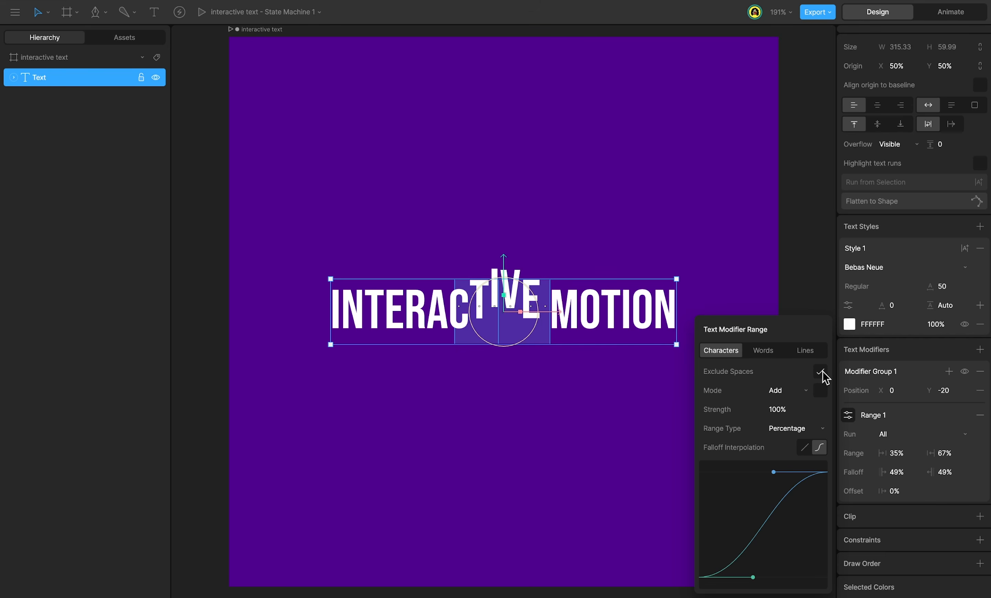
pyautogui.moveTo(884, 489); pyautogui.dragTo(869, 519)
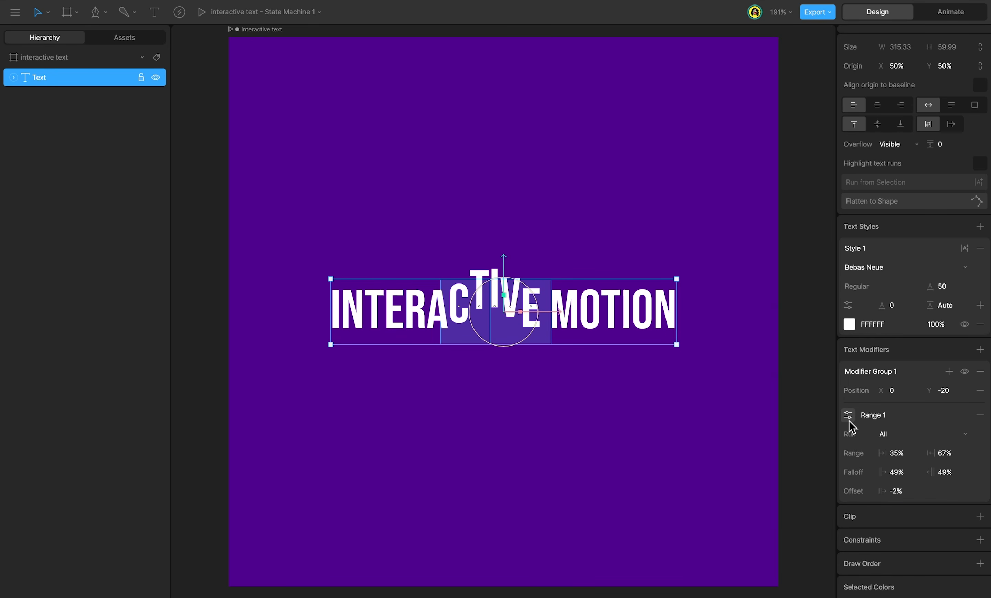
pyautogui.click(848, 415)
pyautogui.click(821, 371)
pyautogui.click(821, 372)
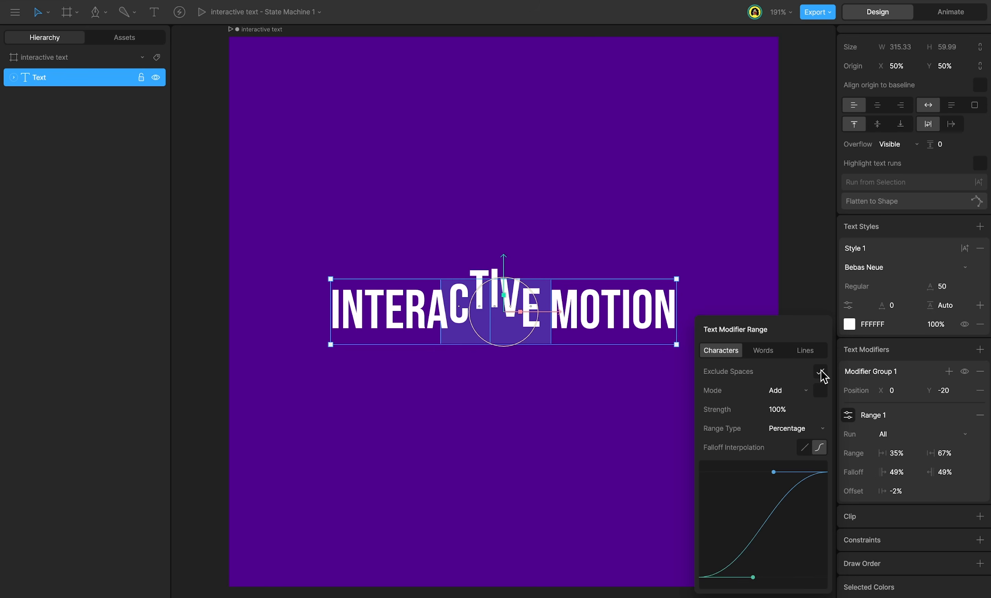
pyautogui.click(822, 372)
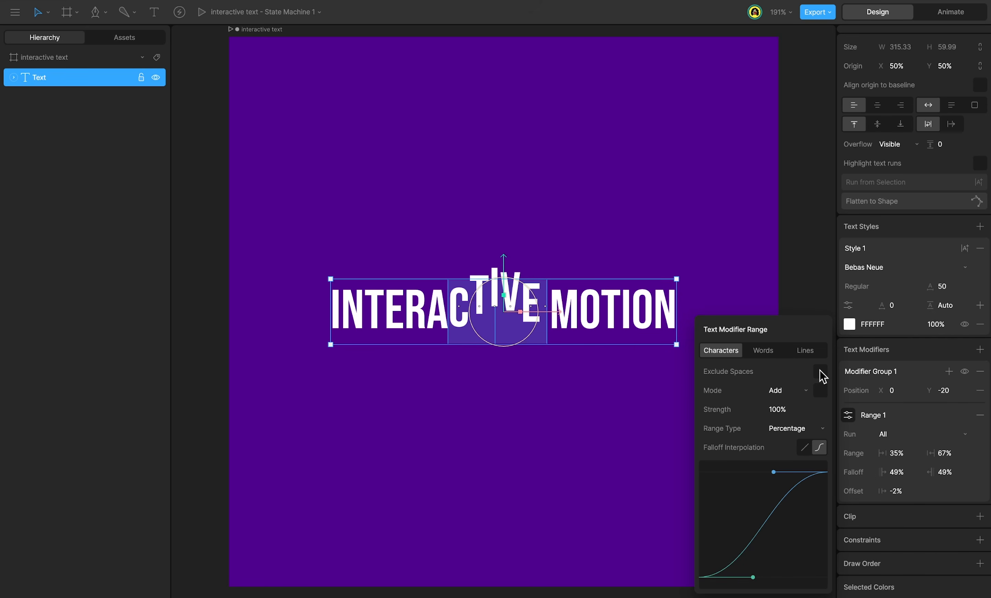
# Step: Try the Words unit for Range 1 with an offset of -28%, and the Lines unit with an offset of -35%
pyautogui.click(763, 351)
pyautogui.moveTo(899, 495); pyautogui.dragTo(876, 545)
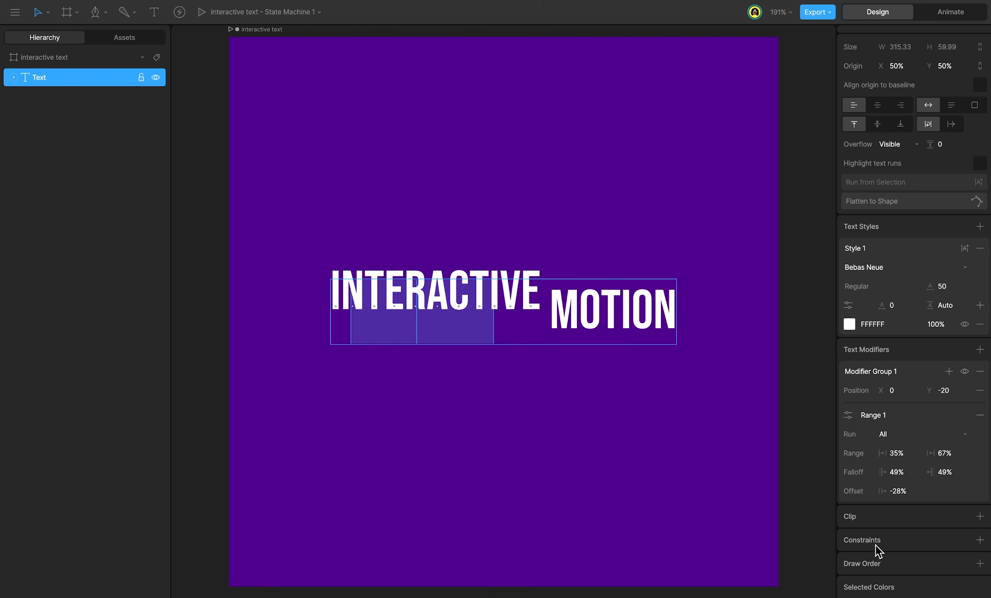
pyautogui.click(848, 414)
pyautogui.click(807, 349)
pyautogui.moveTo(882, 491)
pyautogui.mouseDown()
pyautogui.moveTo(892, 456)
pyautogui.moveTo(874, 266)
pyautogui.moveTo(903, 551)
pyautogui.moveTo(823, 380)
pyautogui.moveTo(874, 310)
pyautogui.moveTo(880, 488)
pyautogui.mouseUp()
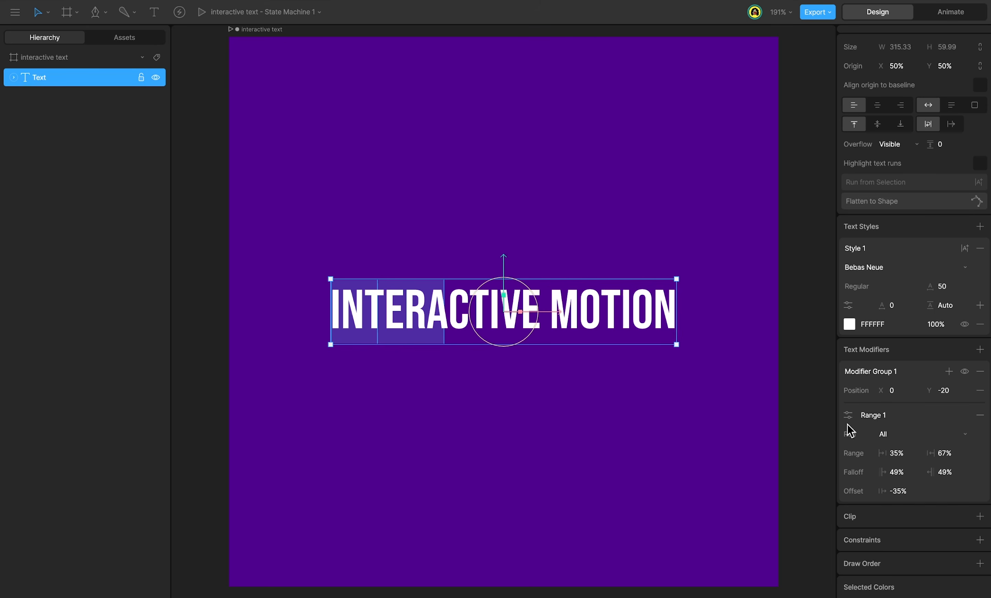
# Step: Restore Range 1's unit to Characters
pyautogui.click(846, 416)
pyautogui.click(721, 350)
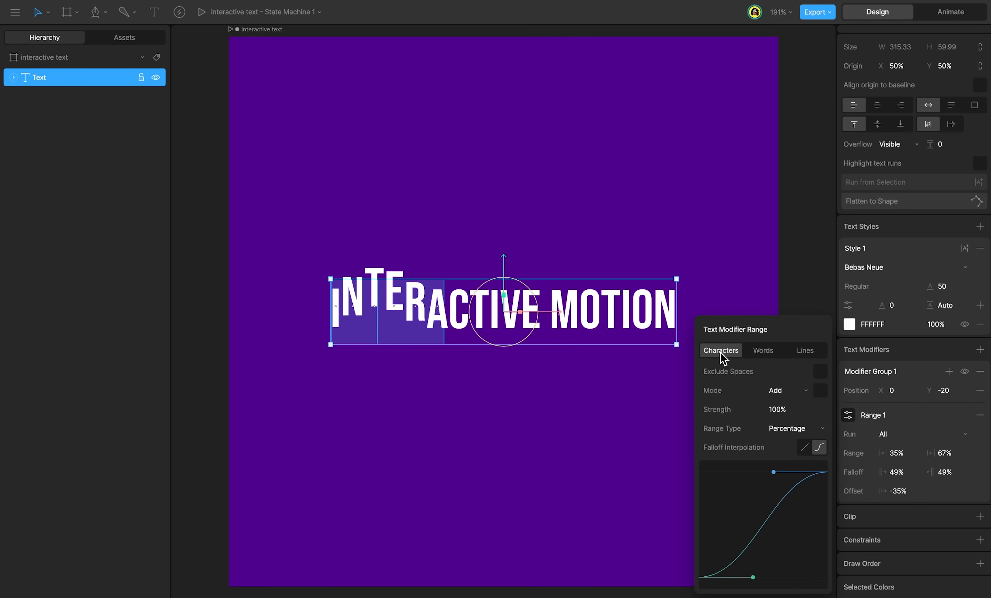
pyautogui.click(850, 415)
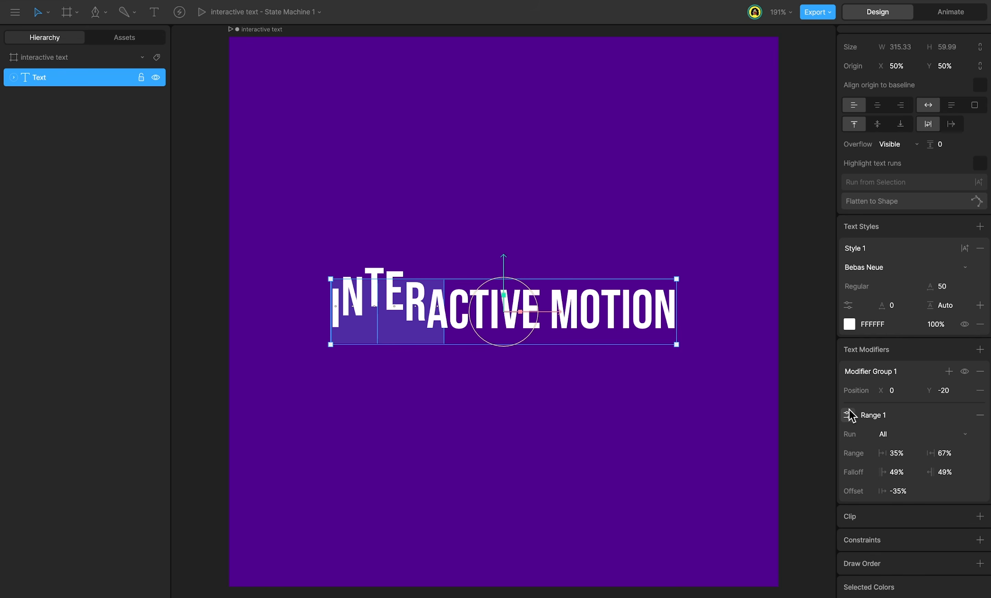
# Step: Add a Rotation property to Modifier Group 1 and set it to 22.758°
pyautogui.click(950, 371)
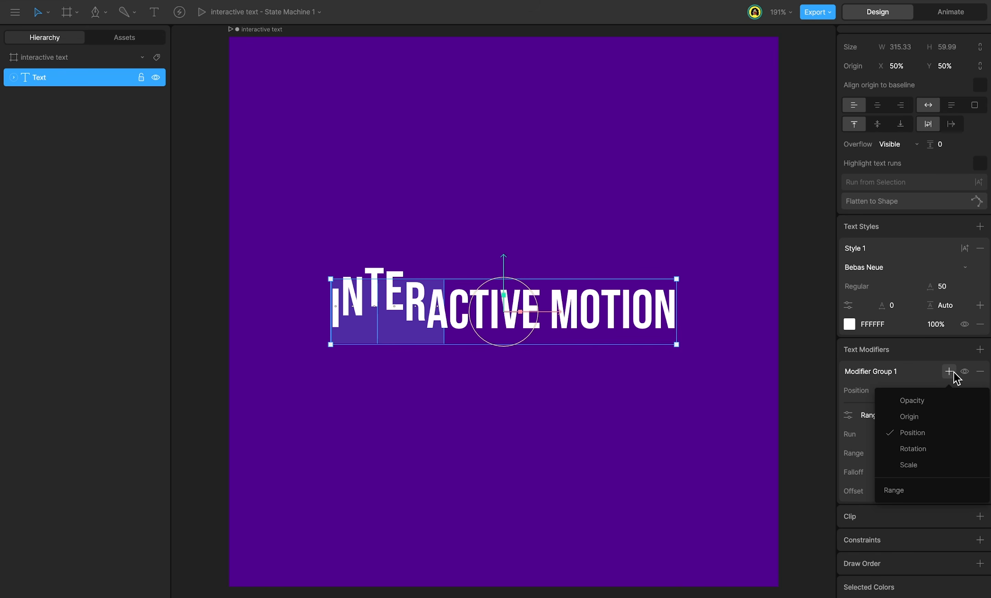
pyautogui.click(947, 448)
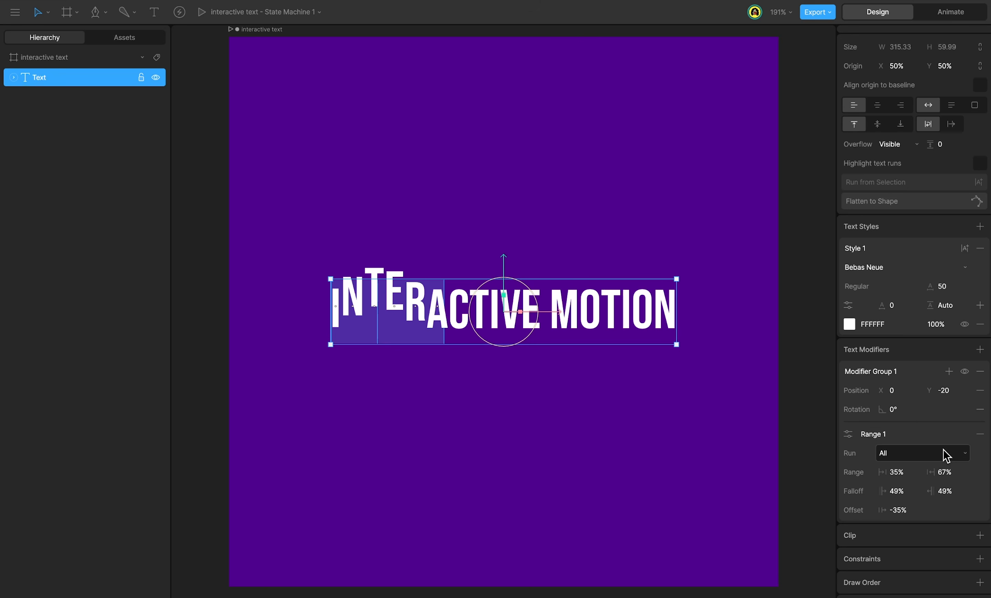
pyautogui.moveTo(903, 411); pyautogui.dragTo(898, 398)
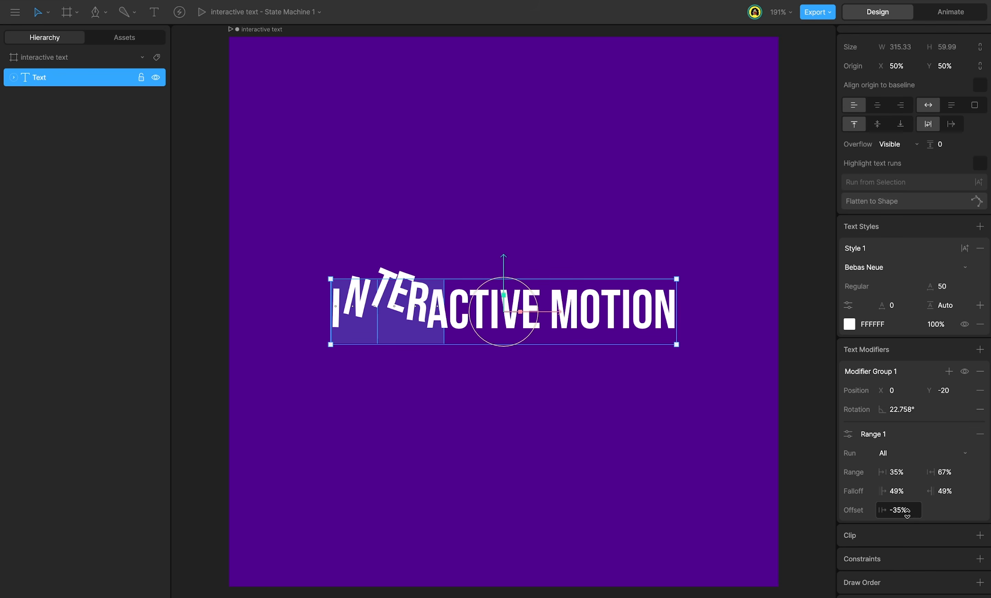
# Step: Widen Range 1 to run from 13% to 89% and set its offset to -6%
pyautogui.moveTo(898, 510); pyautogui.dragTo(877, 396)
pyautogui.moveTo(884, 471); pyautogui.dragTo(881, 536)
pyautogui.moveTo(942, 471); pyautogui.dragTo(938, 413)
pyautogui.moveTo(886, 509); pyautogui.dragTo(897, 538)
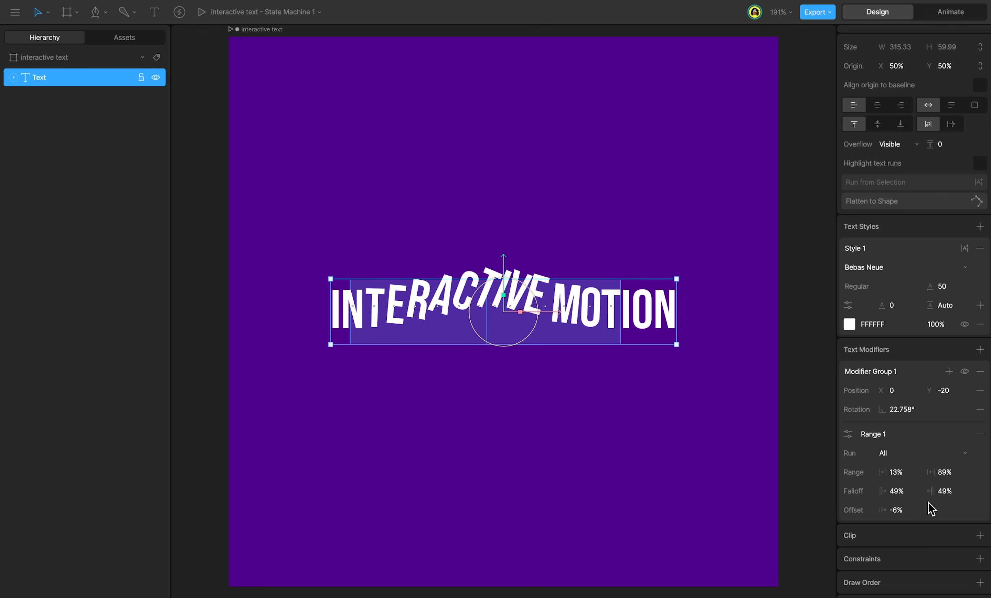
# Step: Add a second range to Modifier Group 1 and set its falloff to 45% and 50%
pyautogui.click(949, 371)
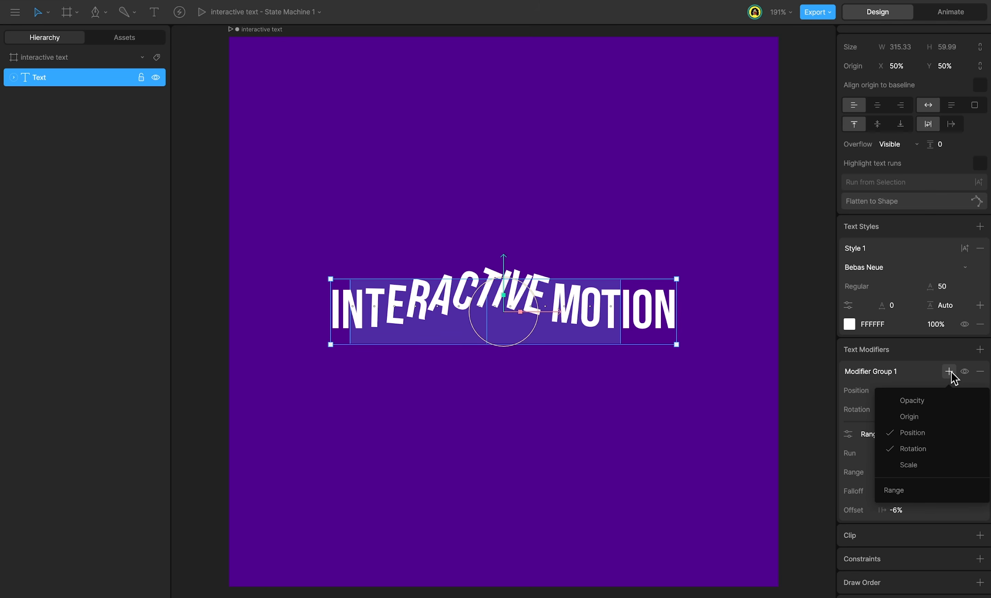
pyautogui.click(937, 491)
pyautogui.scroll(-5, 937, 491)
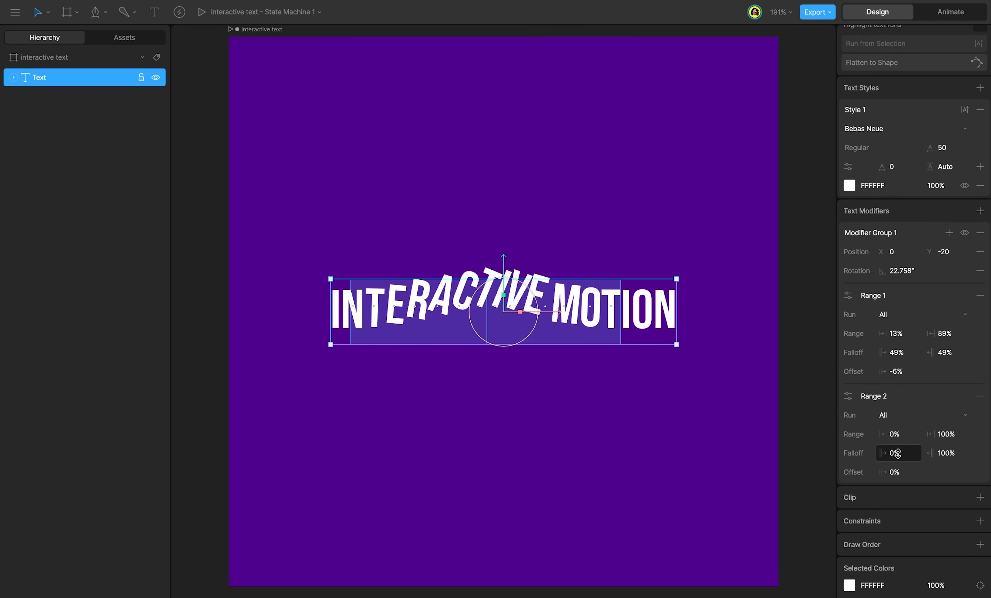
pyautogui.moveTo(898, 452); pyautogui.dragTo(885, 327)
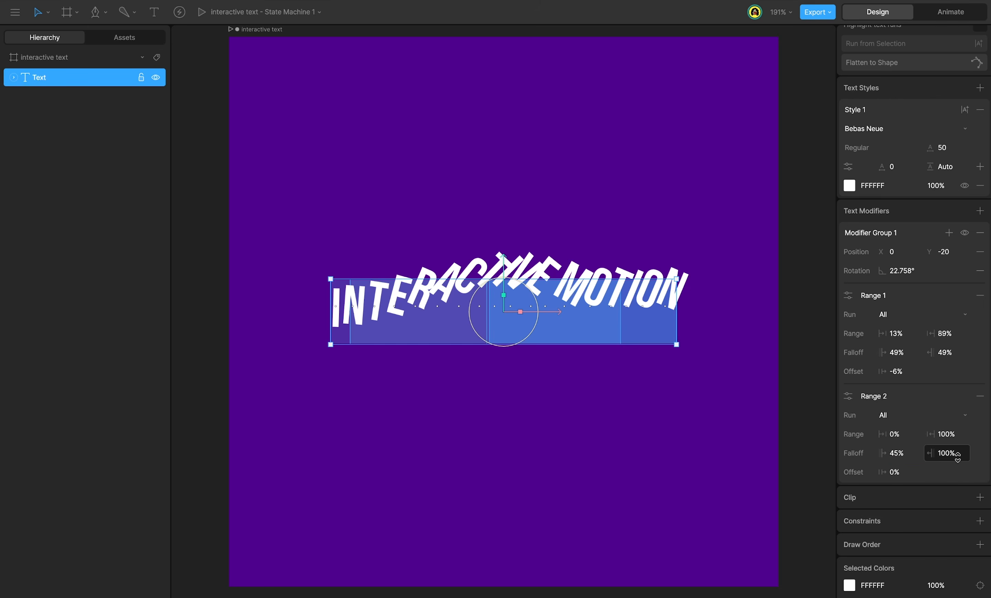
pyautogui.moveTo(957, 455); pyautogui.dragTo(939, 580)
# Step: Test how the two ranges combine by varying both offsets, including -89% for Range 2 and 34% for Range 1
pyautogui.moveTo(897, 472); pyautogui.dragTo(857, 517)
pyautogui.moveTo(892, 372); pyautogui.dragTo(871, 255)
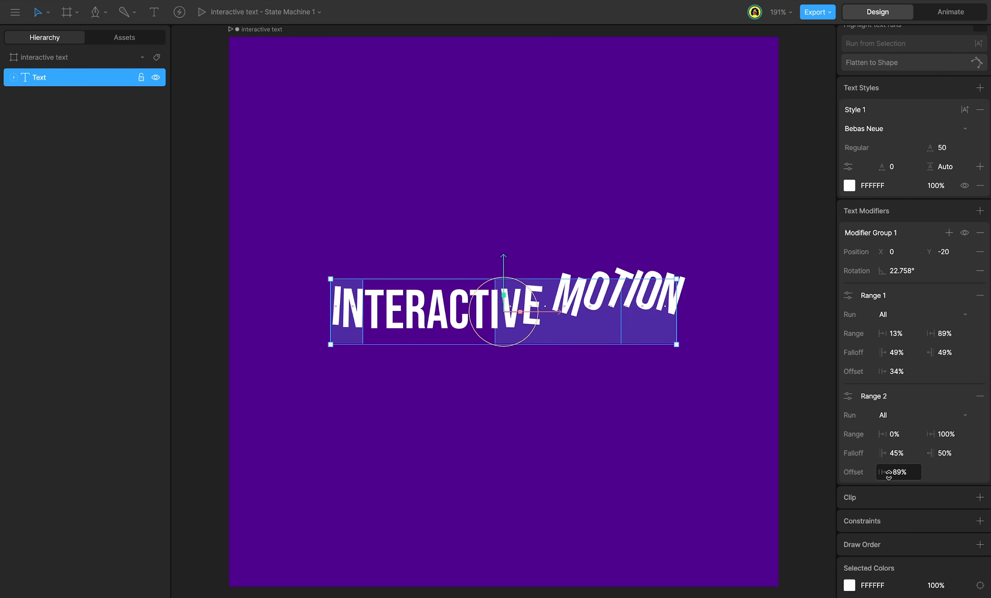
pyautogui.moveTo(889, 475); pyautogui.dragTo(787, 387)
pyautogui.moveTo(896, 370)
pyautogui.mouseDown()
pyautogui.moveTo(882, 438)
pyautogui.moveTo(859, 463)
pyautogui.moveTo(887, 366)
pyautogui.mouseUp()
pyautogui.moveTo(896, 472); pyautogui.dragTo(854, 472)
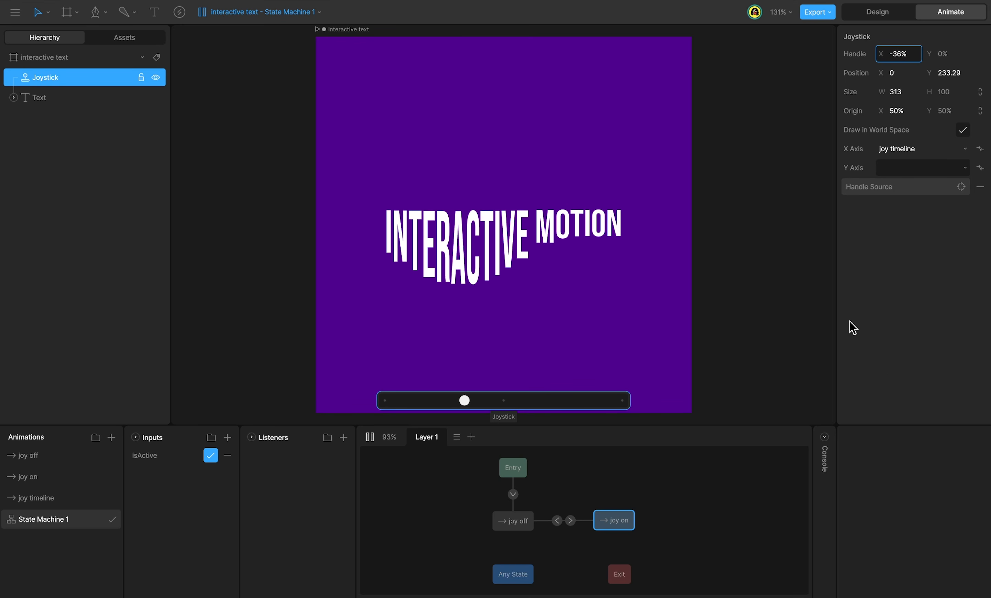
pyautogui.moveTo(853, 327)
pyautogui.mouseDown()
pyautogui.moveTo(903, 88)
pyautogui.moveTo(885, 458)
pyautogui.moveTo(894, 44)
pyautogui.moveTo(846, 407)
pyautogui.moveTo(962, 188)
pyautogui.moveTo(876, 312)
pyautogui.moveTo(878, 129)
pyautogui.moveTo(850, 346)
pyautogui.mouseUp()
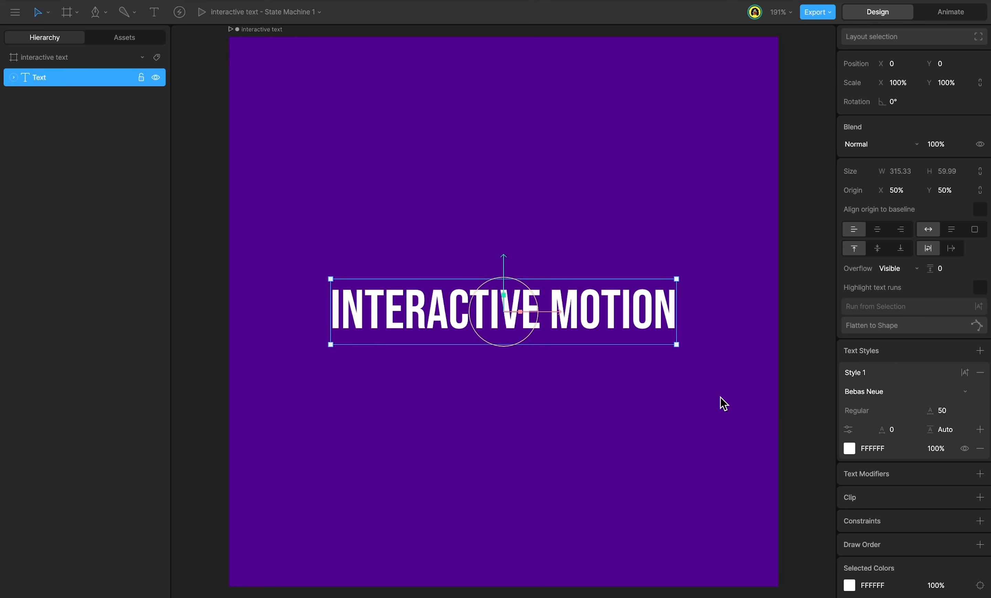
# Step: Add a text modifier group to the INTERACTIVE MOTION text and rename it as STRETCH
pyautogui.click(980, 473)
pyautogui.scroll(-3, 982, 480)
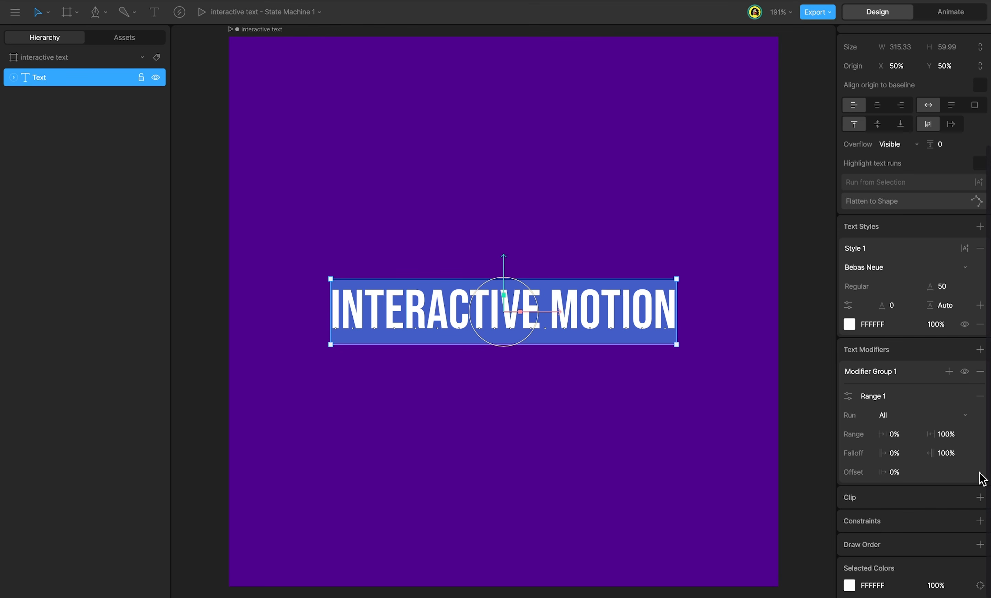
pyautogui.doubleClick(914, 371)
pyautogui.write('STRETCH')
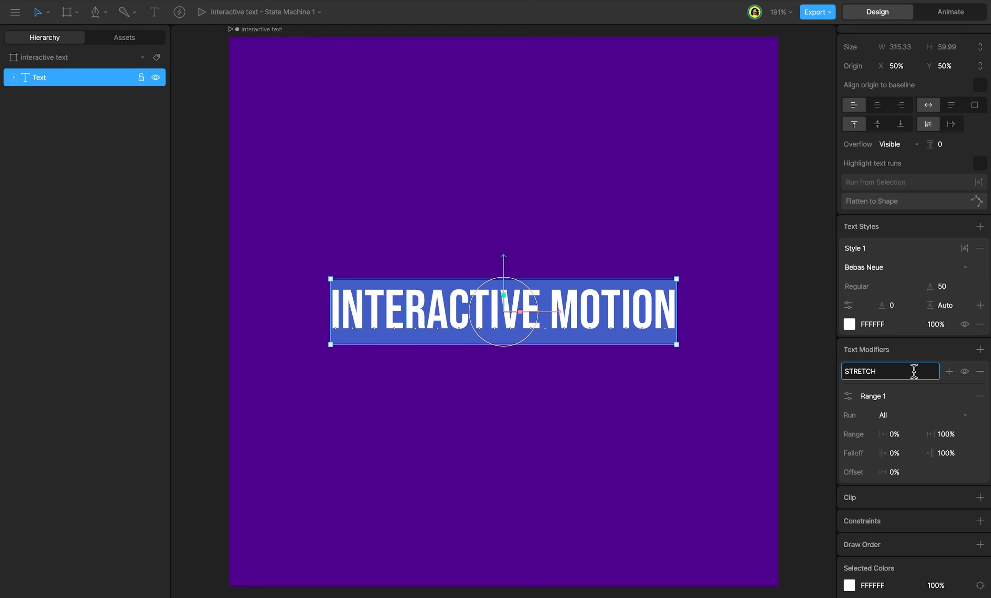
# Step: Add a Scale property to the STRETCH group and set its Y scale to 276%
pyautogui.click(949, 372)
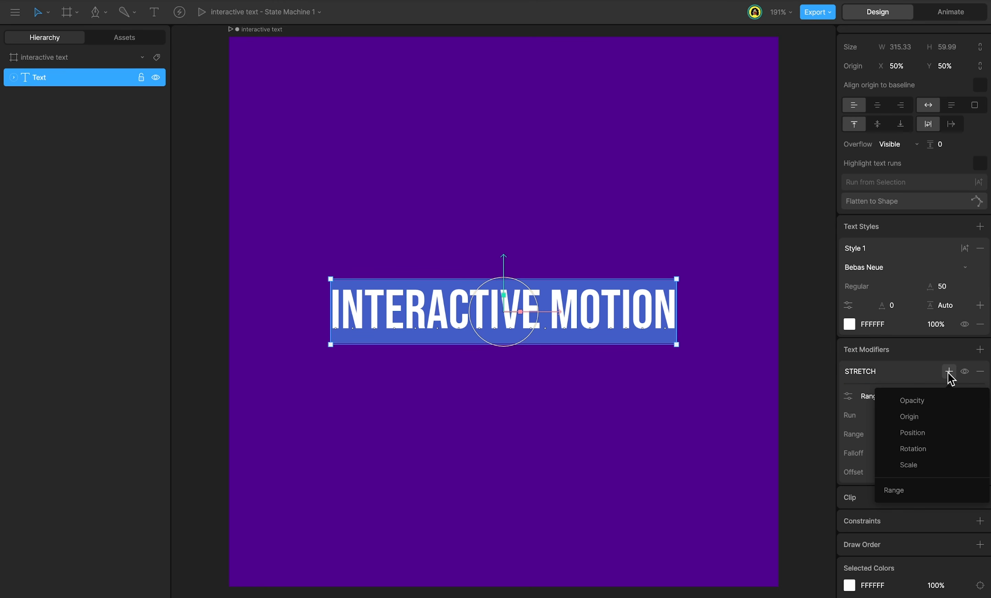
pyautogui.click(938, 465)
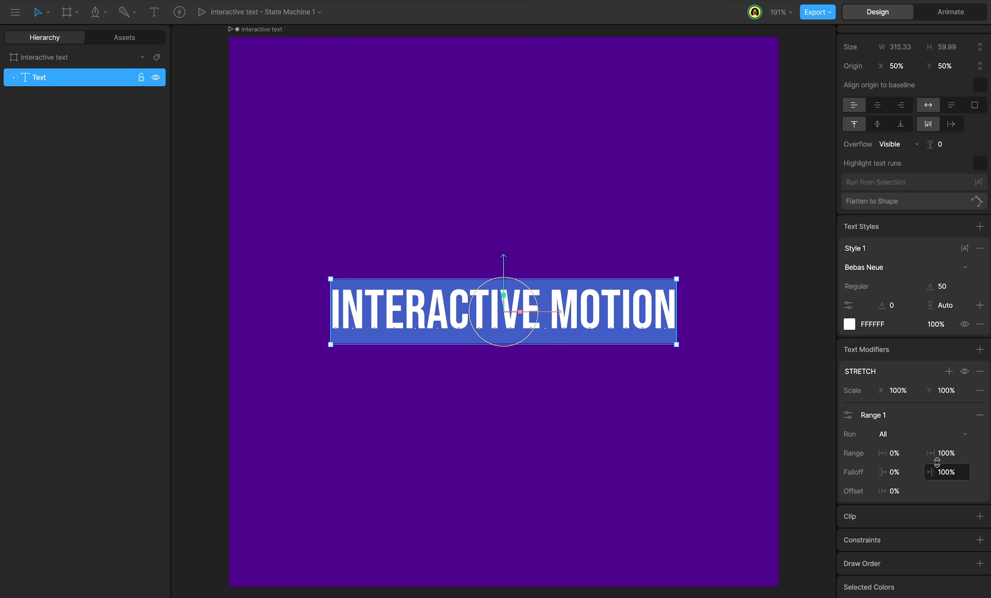
pyautogui.moveTo(947, 390); pyautogui.dragTo(928, 56)
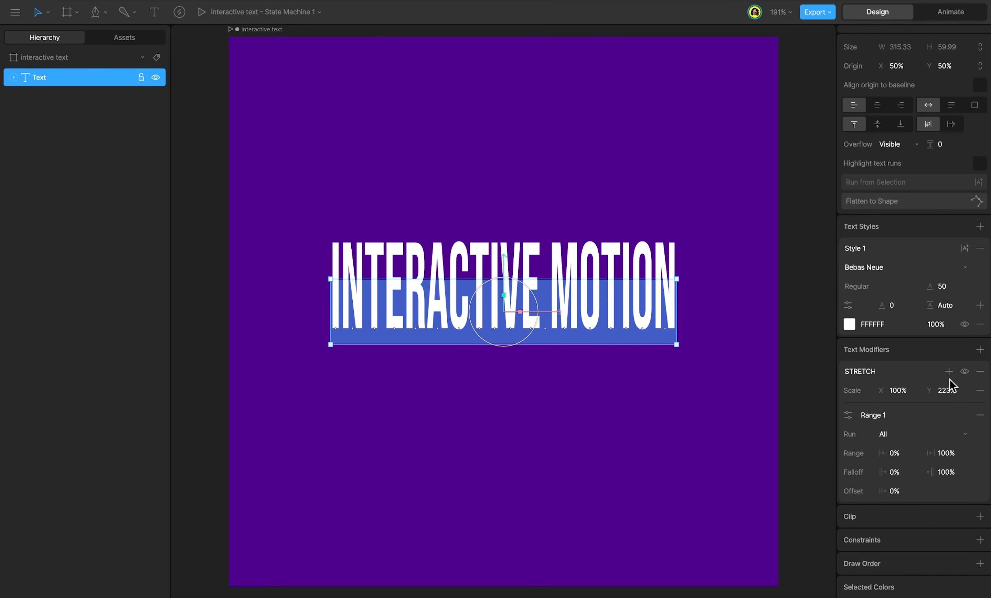
pyautogui.moveTo(950, 380); pyautogui.dragTo(939, 237)
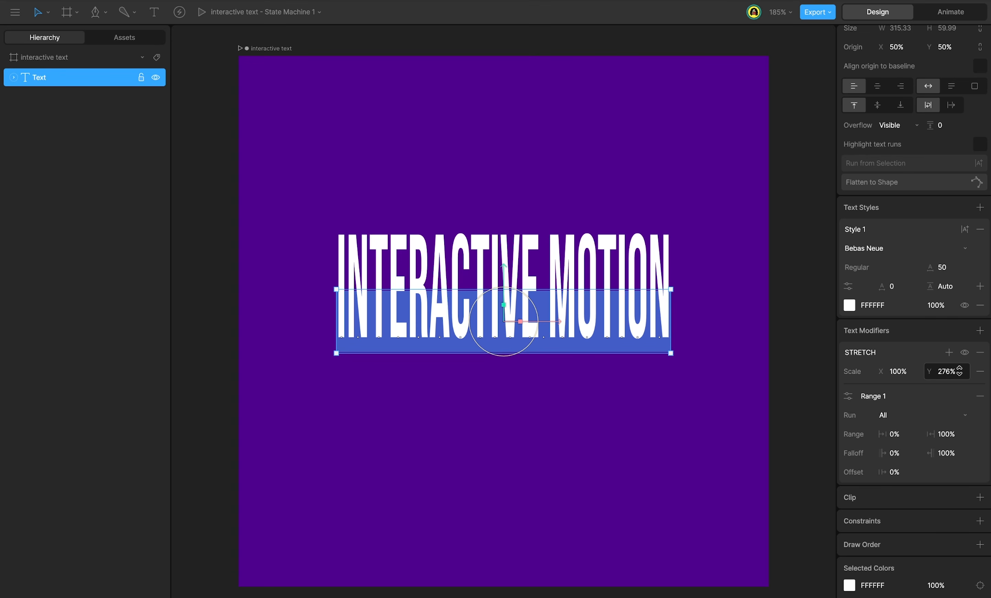
# Step: Set both falloff values of Range 1 to 50% and test its offset, returning it to 0%
pyautogui.click(897, 454)
pyautogui.write('56')
pyautogui.press('Return')
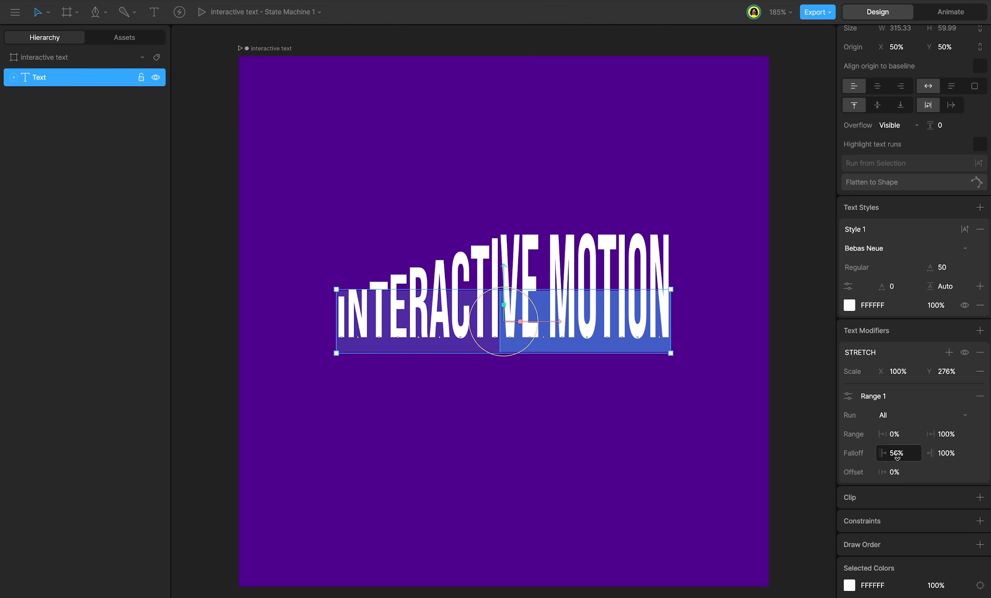
pyautogui.click(957, 452)
pyautogui.press('Return')
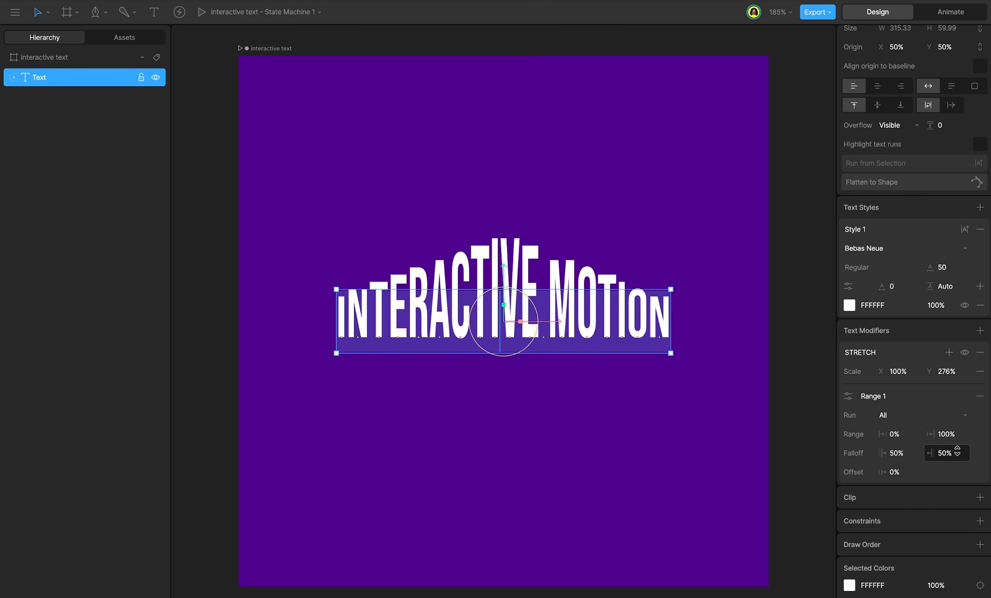
pyautogui.moveTo(894, 476)
pyautogui.mouseDown()
pyautogui.moveTo(896, 322)
pyautogui.moveTo(896, 518)
pyautogui.moveTo(907, 580)
pyautogui.moveTo(885, 552)
pyautogui.moveTo(885, 321)
pyautogui.moveTo(866, 499)
pyautogui.moveTo(901, 468)
pyautogui.mouseUp()
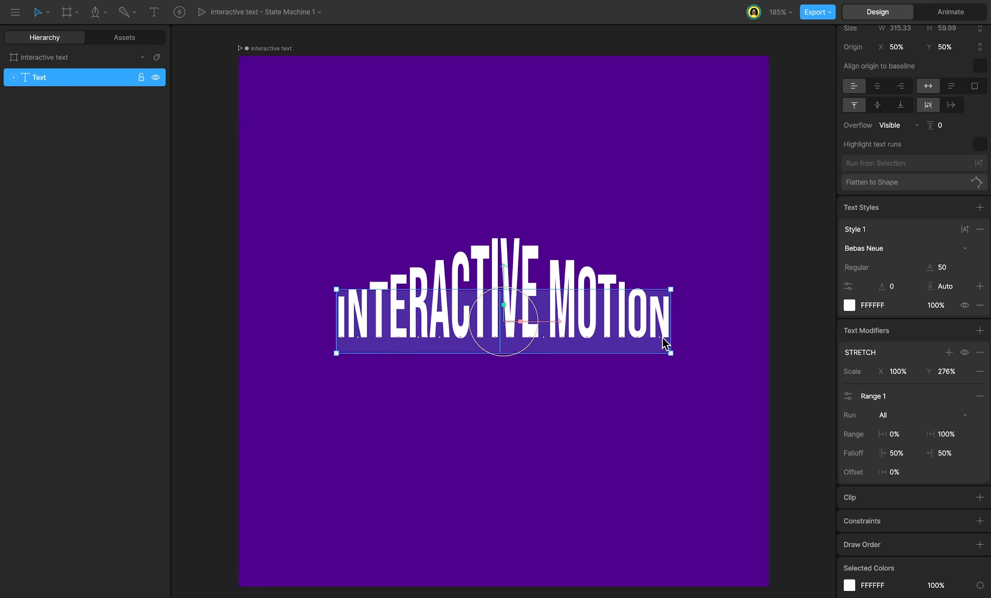
# Step: Add an Origin property to the STRETCH group with Y set to 36, and test the stretch by varying Range 1's offset
pyautogui.click(951, 352)
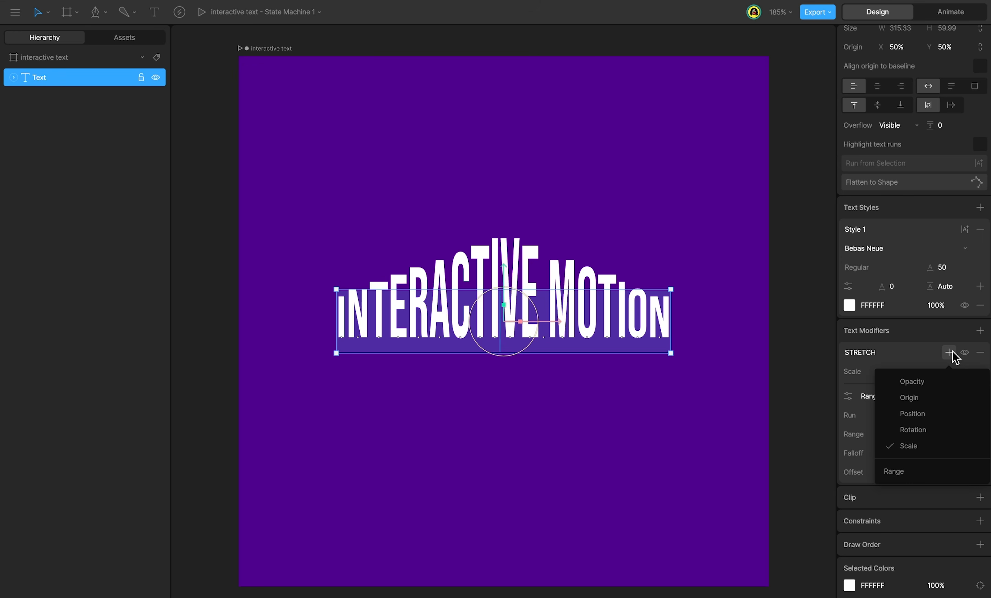
pyautogui.click(939, 398)
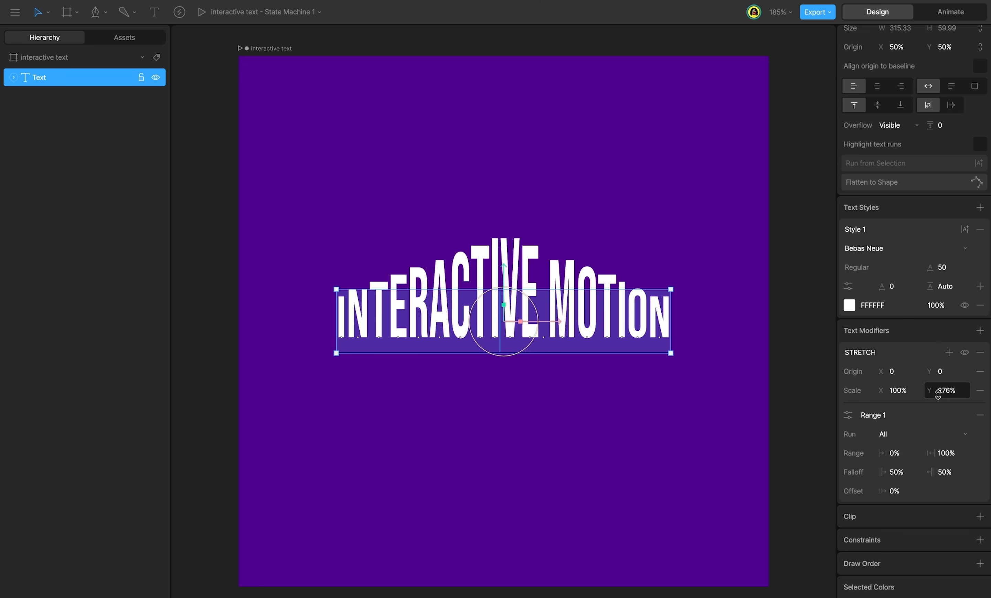
pyautogui.moveTo(946, 370); pyautogui.dragTo(945, 322)
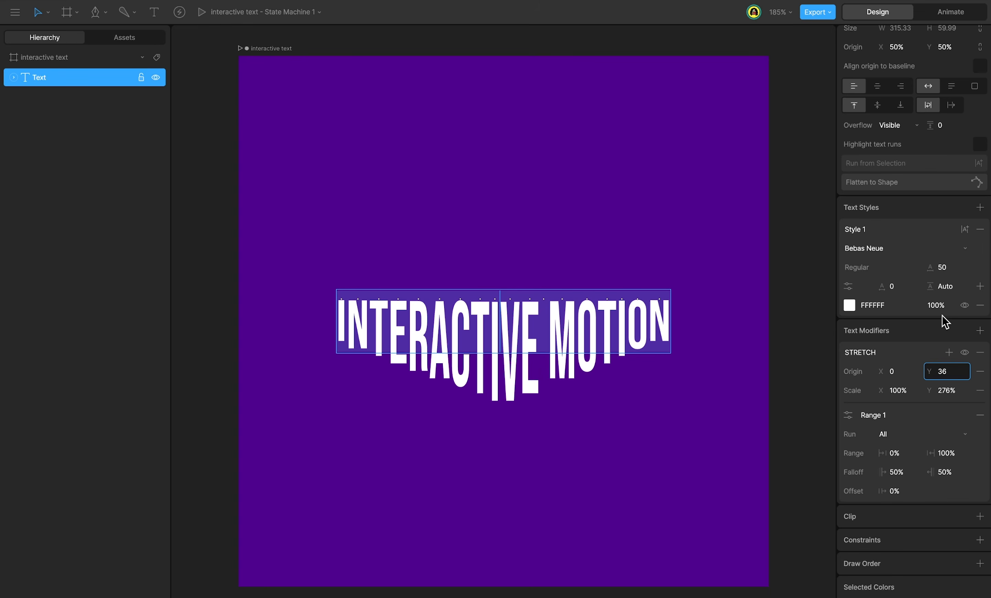
pyautogui.moveTo(895, 493)
pyautogui.mouseDown()
pyautogui.moveTo(890, 328)
pyautogui.moveTo(896, 596)
pyautogui.moveTo(898, 480)
pyautogui.mouseUp()
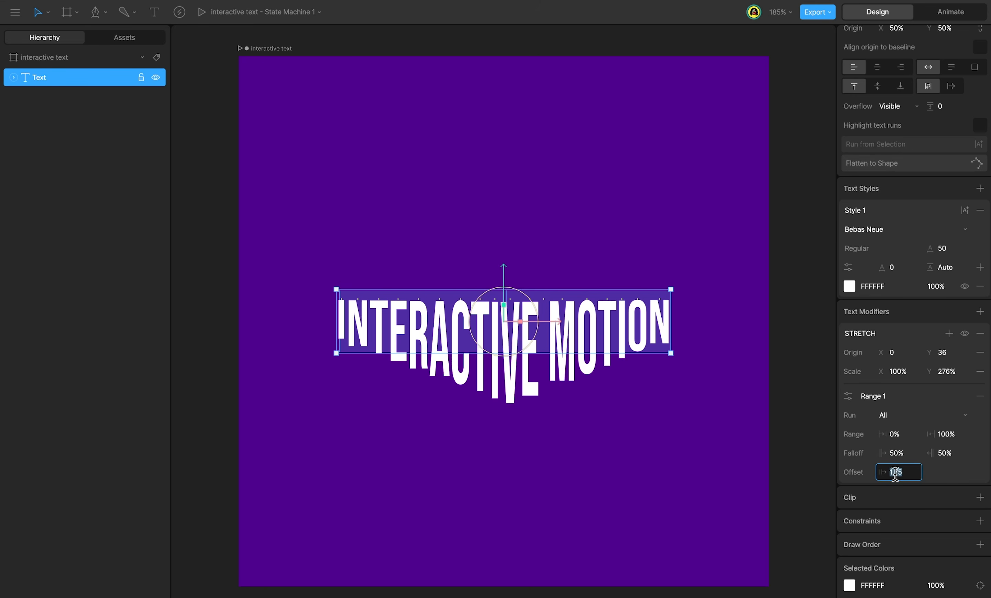
# Step: Change Range 1's falloff interpolation from linear to curved and test it by varying the offset
pyautogui.click(849, 396)
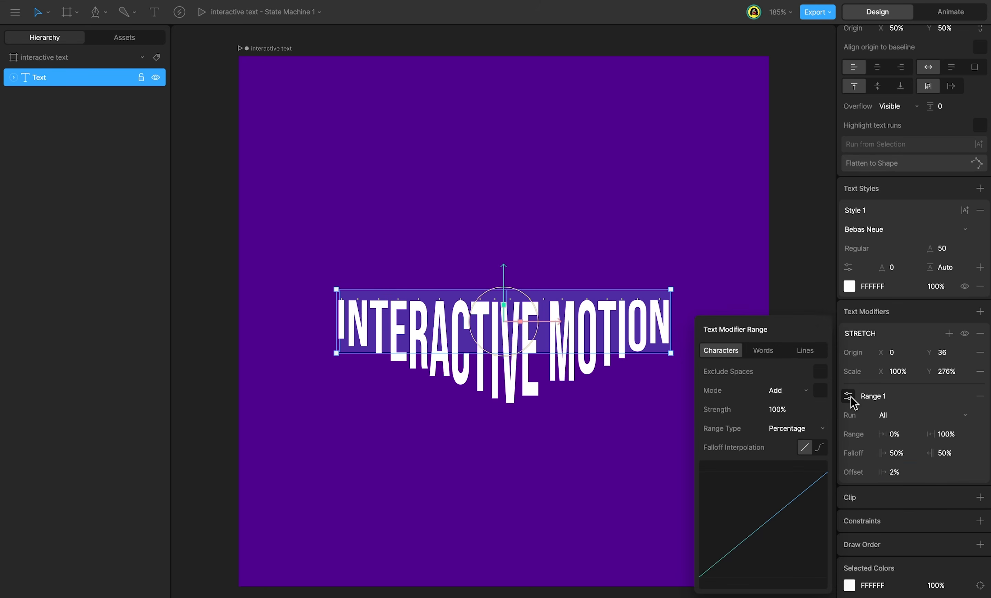
pyautogui.click(821, 447)
pyautogui.moveTo(876, 477); pyautogui.dragTo(888, 595)
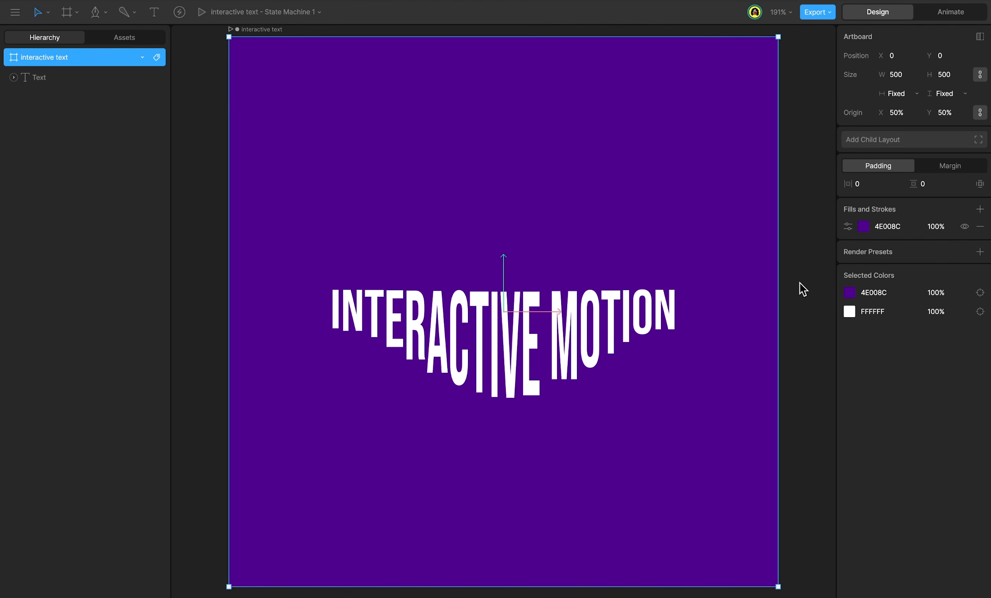
# Step: Switch to Animate mode, rename Timeline 1 as "joy timeline", and select the text object
pyautogui.press('Tab')
pyautogui.click(75, 458)
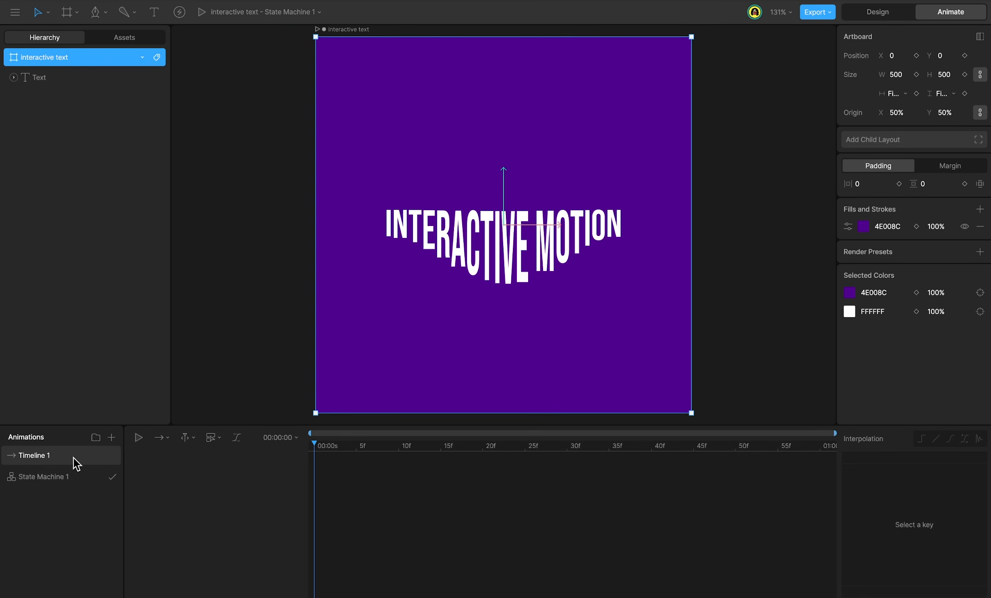
pyautogui.doubleClick(73, 458)
pyautogui.write('joy t')
pyautogui.click(94, 78)
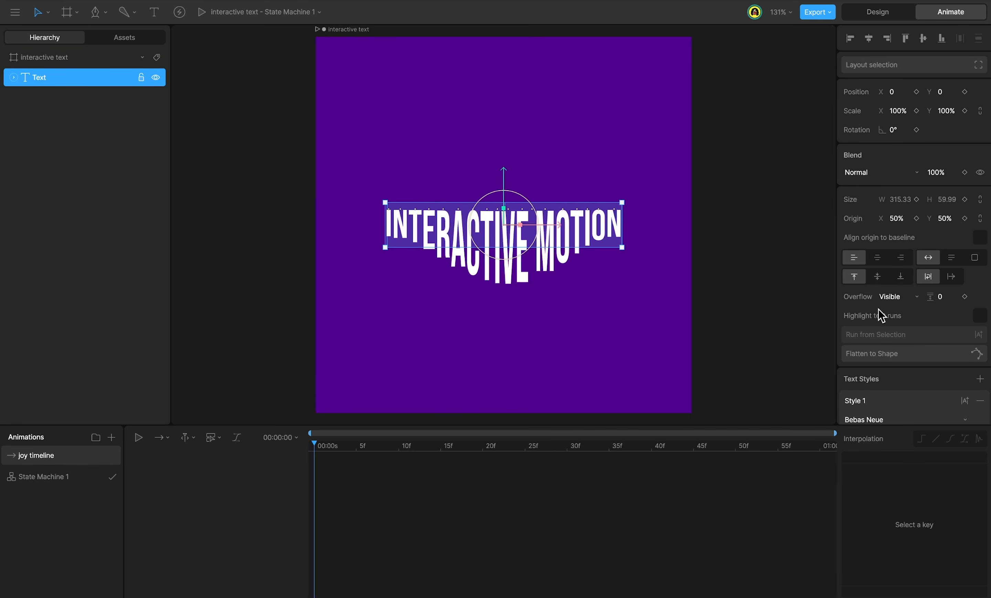
# Step: Keyframe Range 1's offset at -60% at the start of the joy timeline
pyautogui.scroll(-10, 881, 316)
pyautogui.moveTo(898, 294); pyautogui.dragTo(899, 376)
pyautogui.click(897, 300)
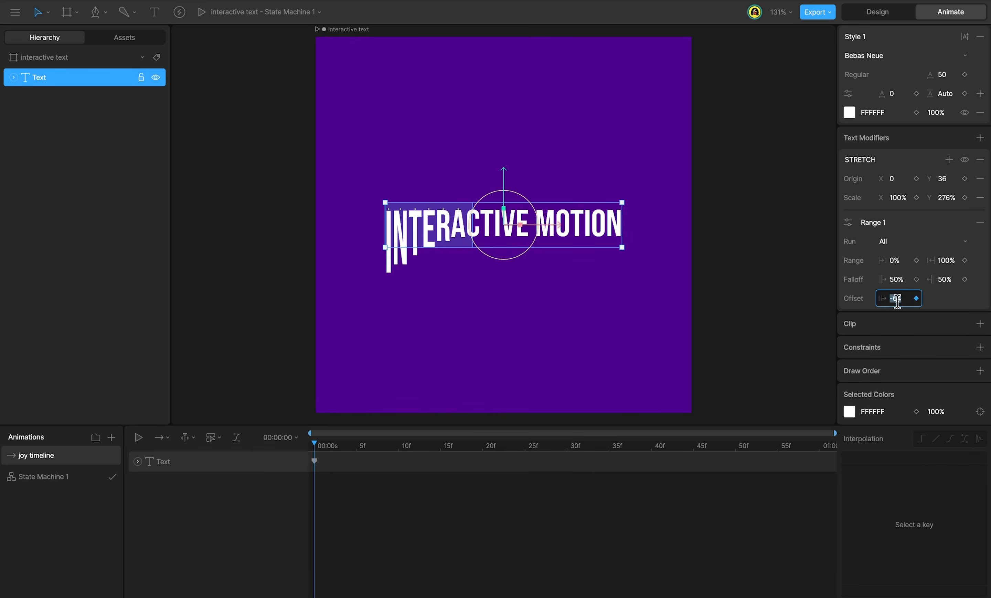
pyautogui.write('-60')
pyautogui.press('Return')
# Step: Keyframe Range 1's offset at 60% at the one-second mark and scrub back to the start to check the motion
pyautogui.moveTo(321, 446); pyautogui.dragTo(828, 454)
pyautogui.moveTo(906, 288); pyautogui.dragTo(903, 151)
pyautogui.moveTo(903, 298); pyautogui.dragTo(897, 149)
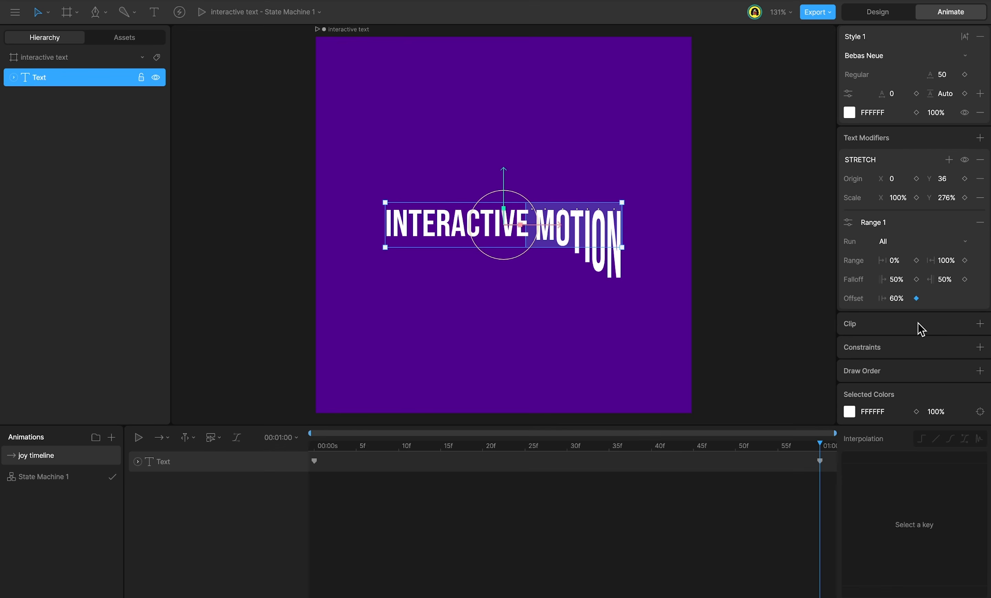
pyautogui.moveTo(822, 447); pyautogui.dragTo(303, 483)
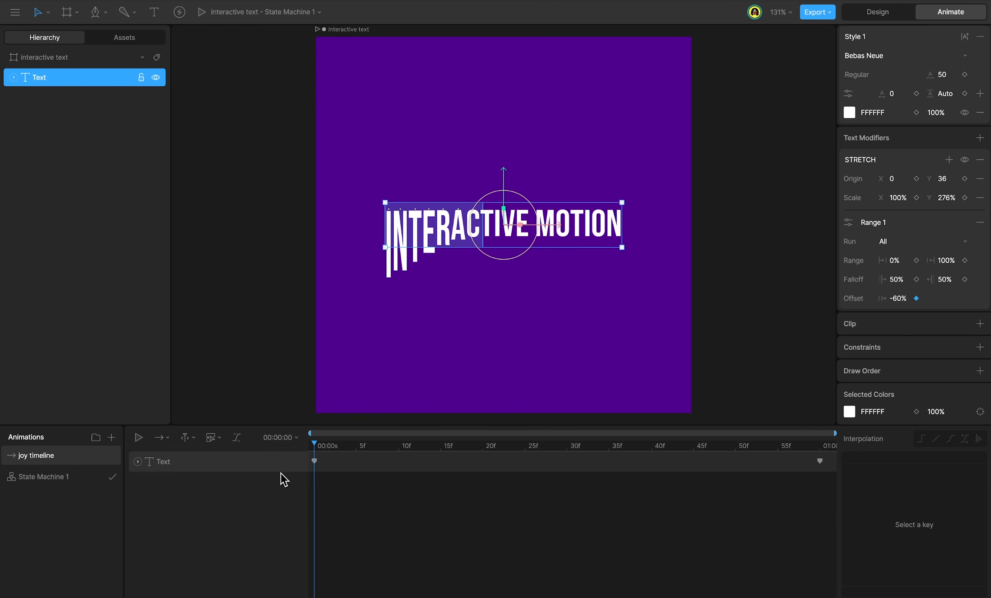
# Step: Switch to Design mode and place a joystick centred below the text
pyautogui.press('Tab')
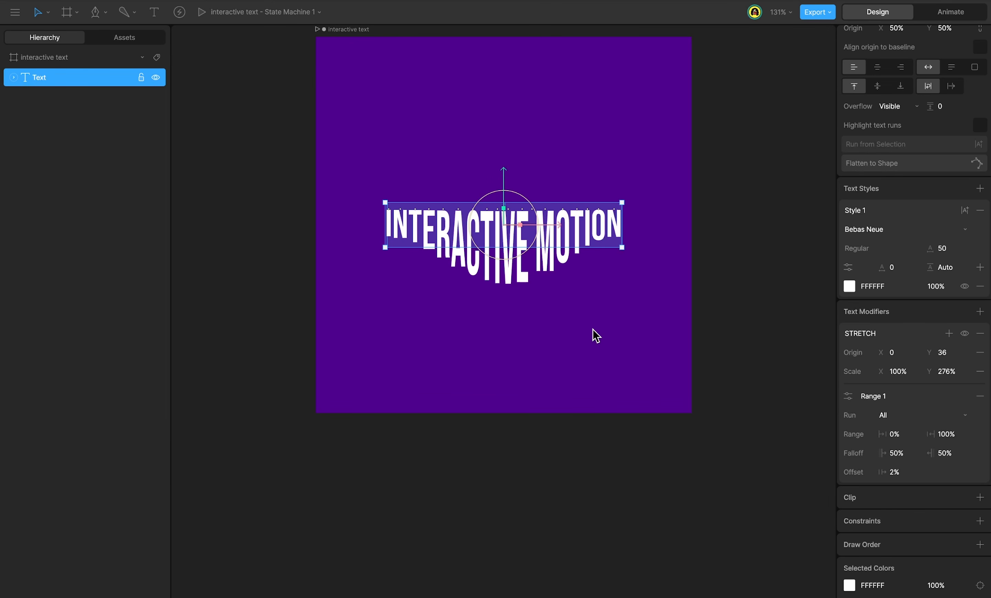
pyautogui.press('j')
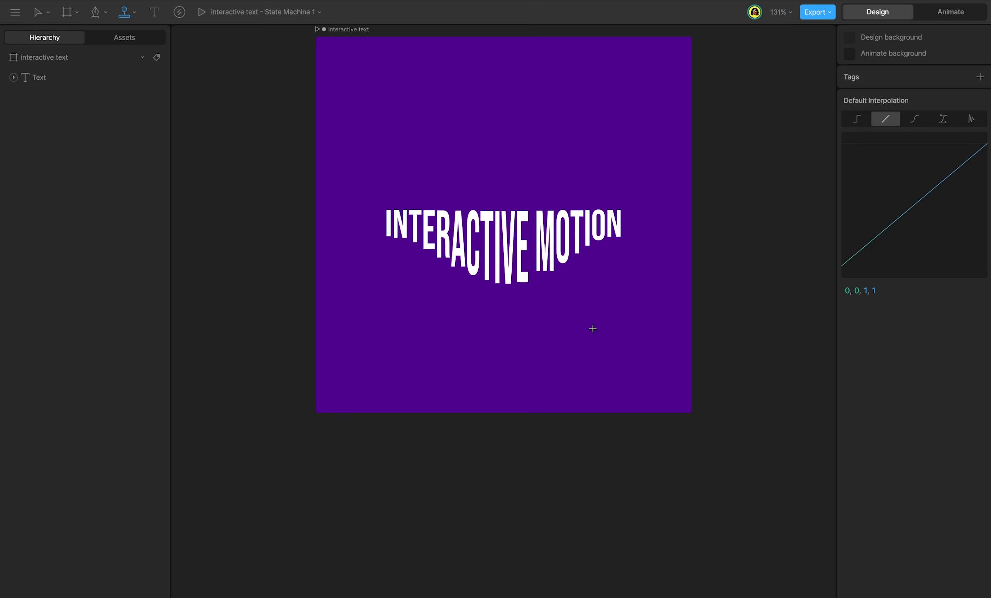
pyautogui.click(495, 327)
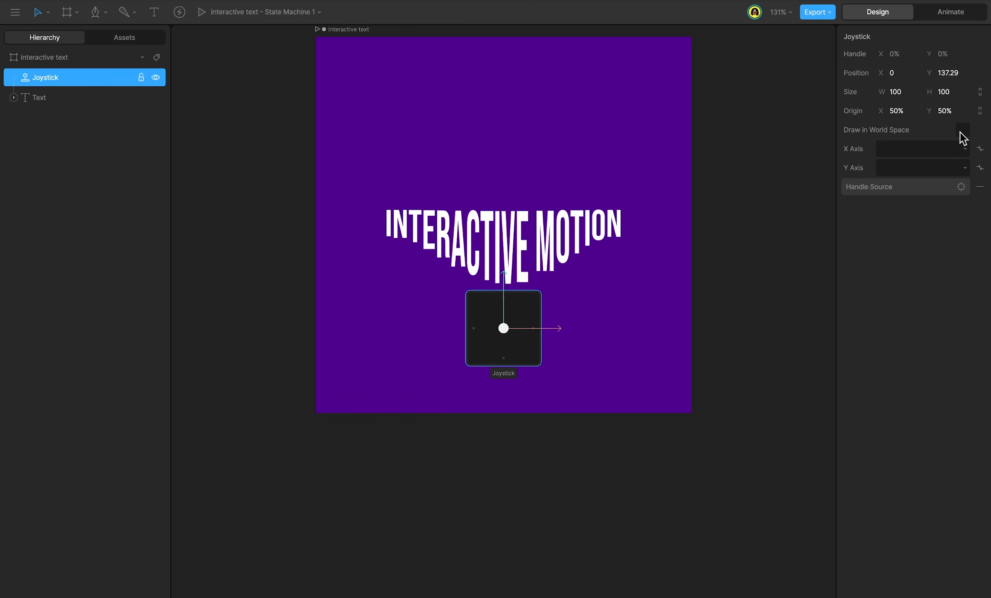
# Step: Enable Draw in World Space for the joystick and assign joy timeline to its X axis
pyautogui.click(962, 130)
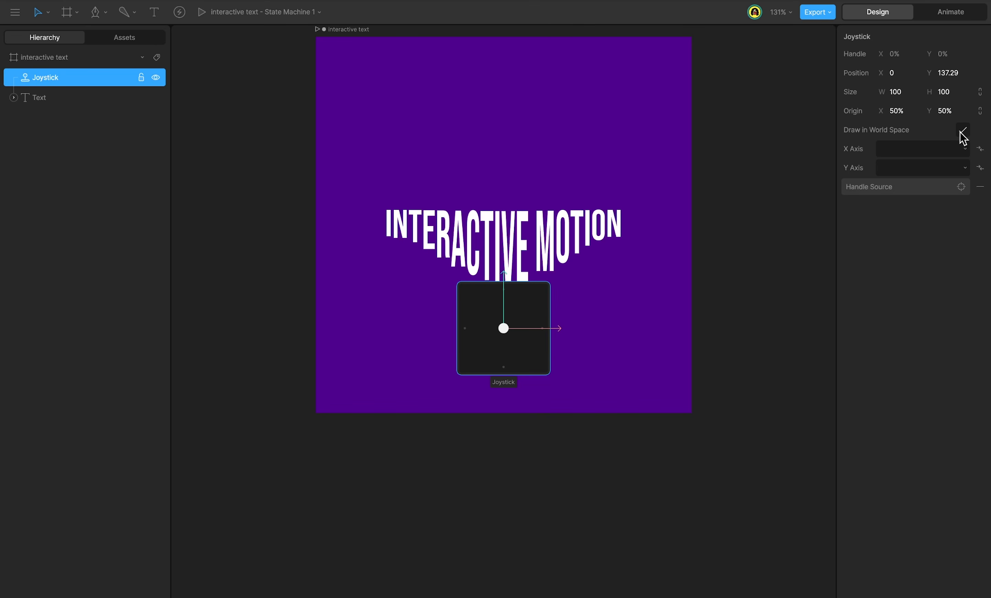
pyautogui.click(953, 148)
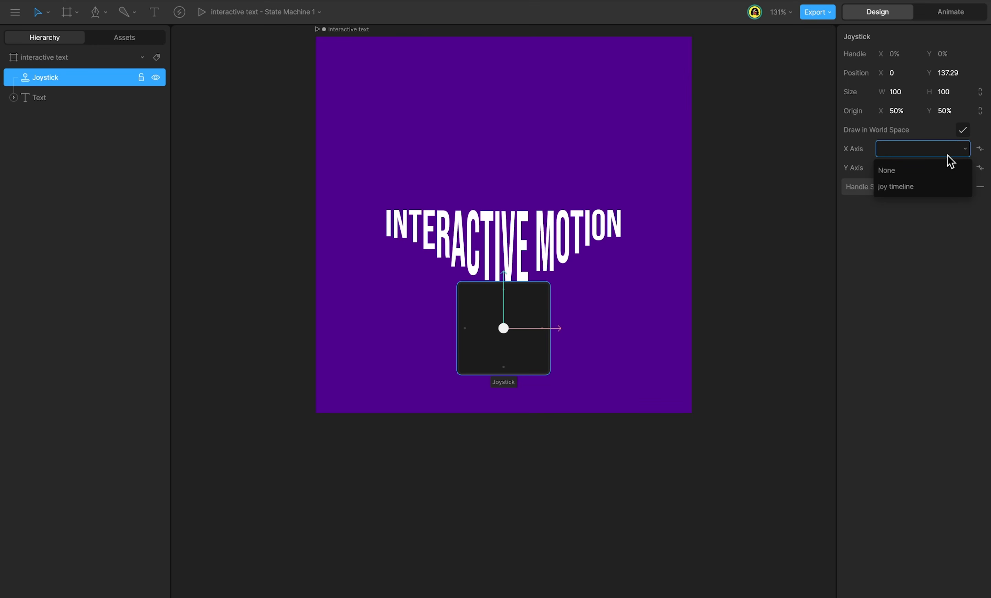
pyautogui.click(937, 185)
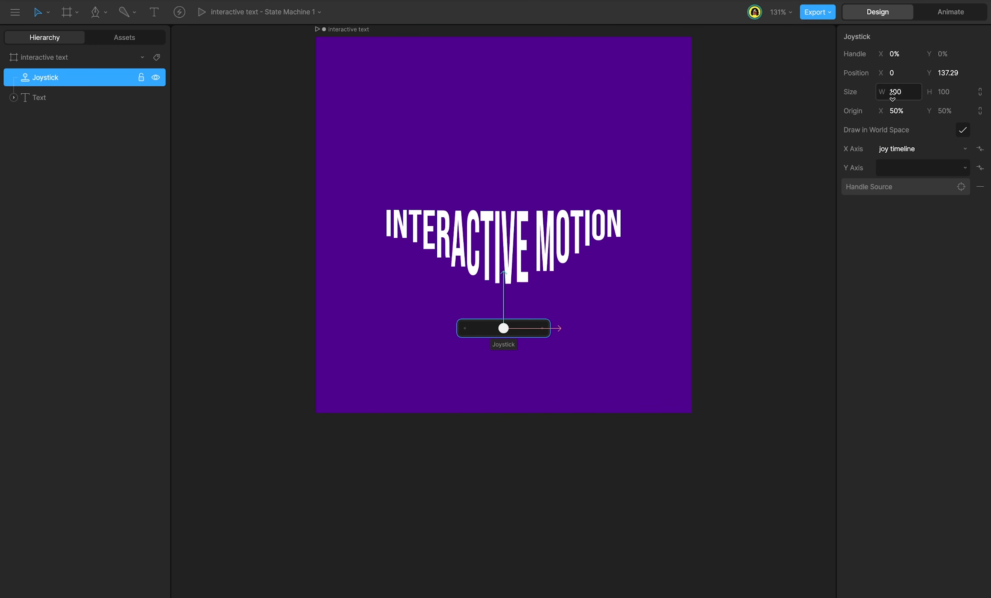
# Step: Widen the joystick to 313, move it down to Y 233.29, and test its X handle in Animate mode
pyautogui.moveTo(894, 97); pyautogui.dragTo(980, 97)
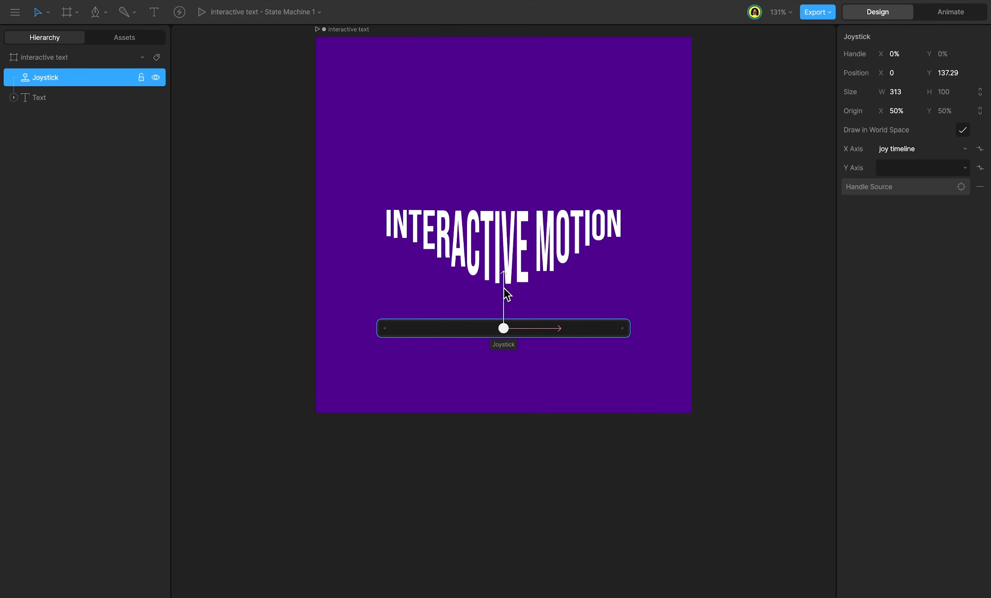
pyautogui.moveTo(504, 288); pyautogui.dragTo(501, 360)
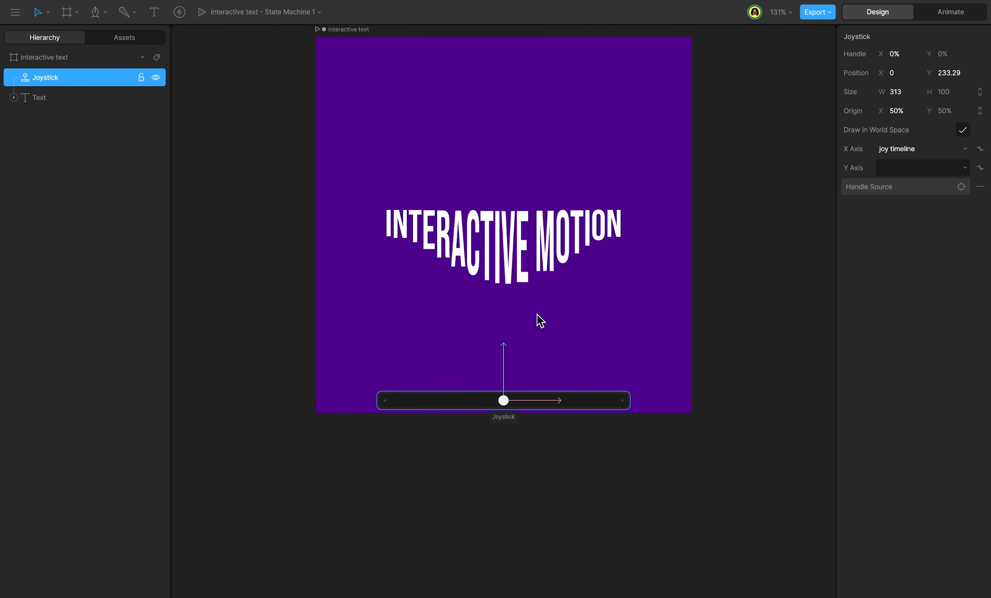
pyautogui.press('Tab')
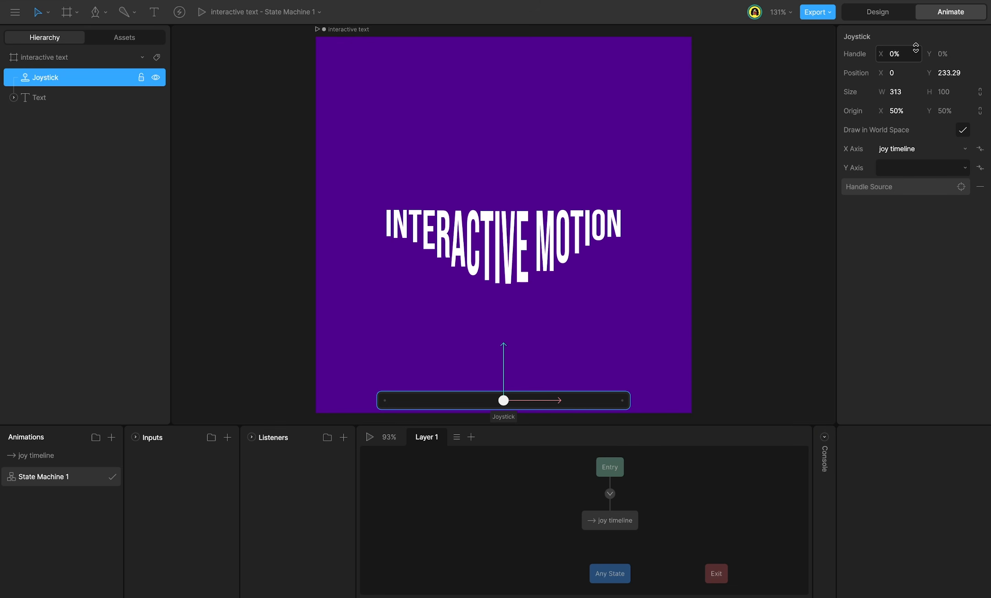
pyautogui.moveTo(898, 53)
pyautogui.mouseDown()
pyautogui.moveTo(876, 354)
pyautogui.moveTo(874, 22)
pyautogui.moveTo(861, 254)
pyautogui.moveTo(776, 10)
pyautogui.moveTo(856, 336)
pyautogui.moveTo(897, 4)
pyautogui.moveTo(900, 39)
pyautogui.mouseUp()
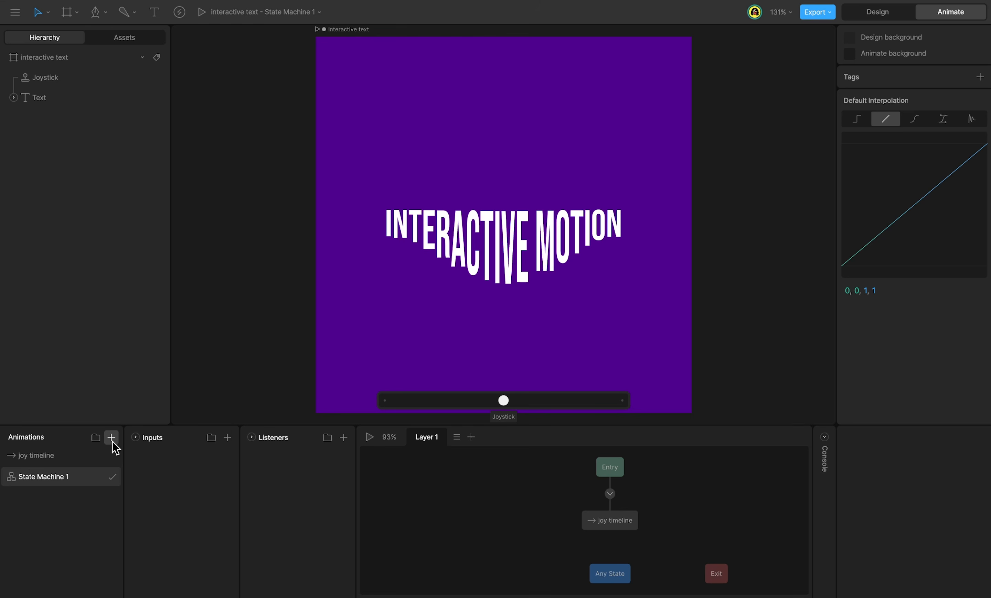
# Step: Create a new timeline and name it "joy on"
pyautogui.click(111, 437)
pyautogui.click(127, 467)
pyautogui.doubleClick(78, 455)
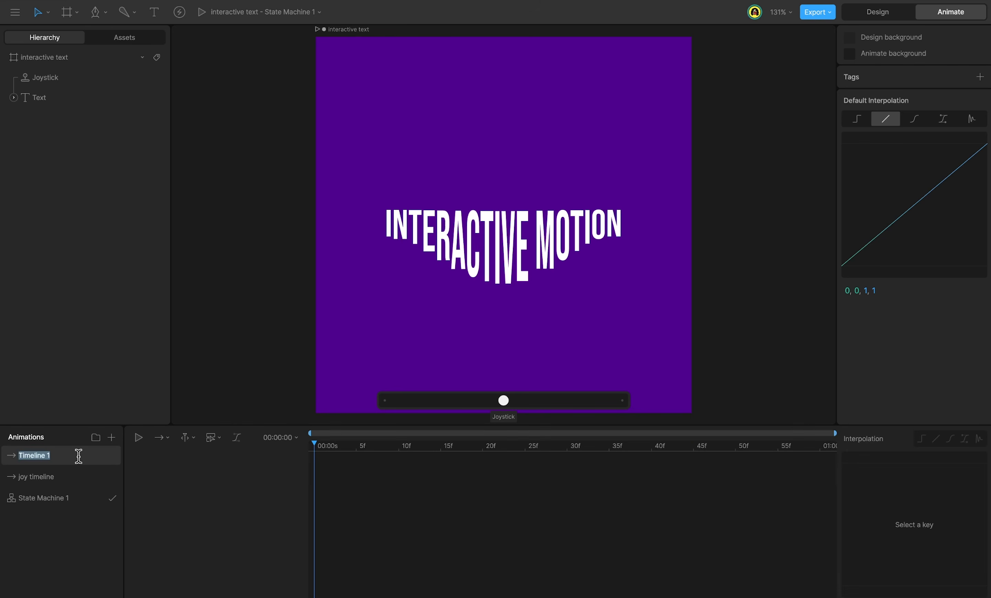
pyautogui.write('joy on')
pyautogui.press('Return')
# Step: Keyframe the text's Range 1 strength at 100% at the start of the joy on timeline
pyautogui.click(70, 97)
pyautogui.scroll(-5, 898, 384)
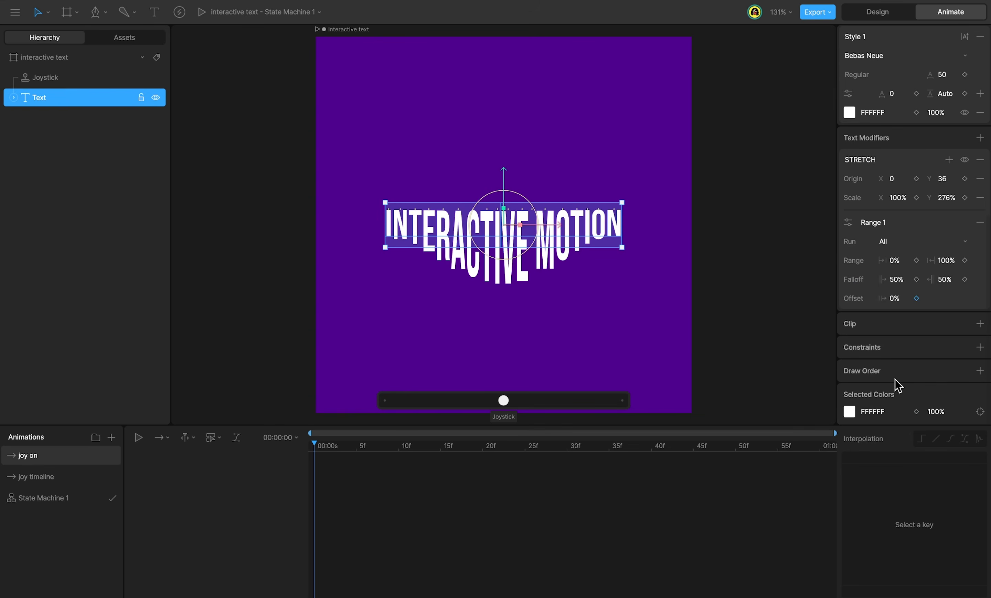
pyautogui.click(849, 222)
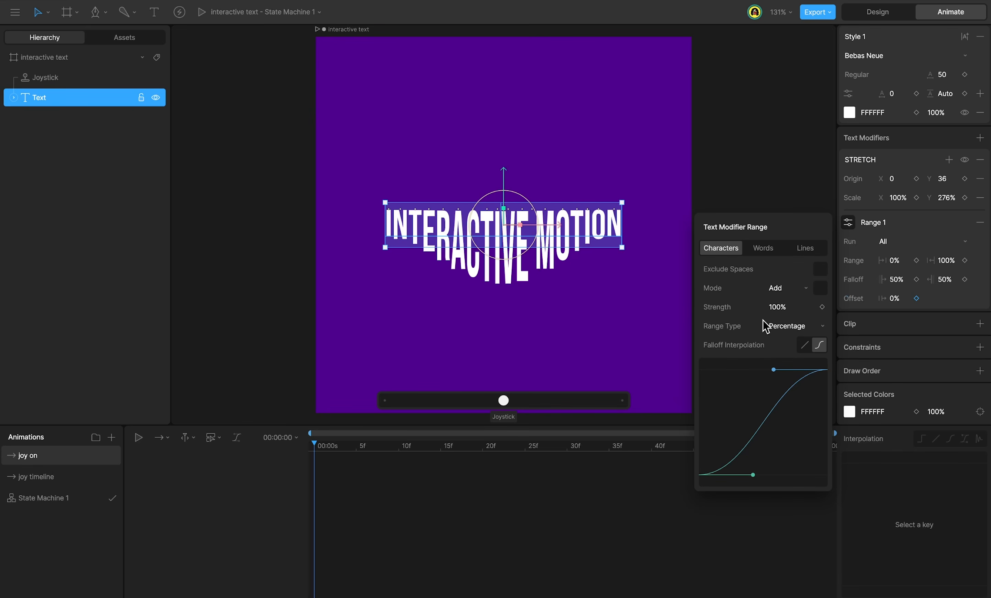
pyautogui.moveTo(784, 307); pyautogui.dragTo(788, 249)
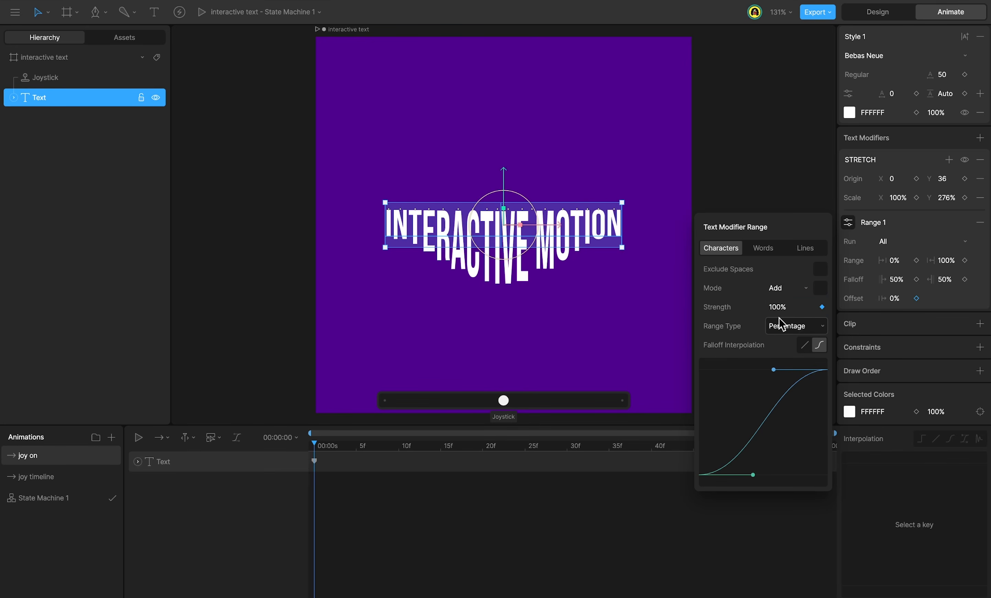
# Step: Duplicate the joy on timeline and rename the copy "joy off"
pyautogui.rightClick(50, 461)
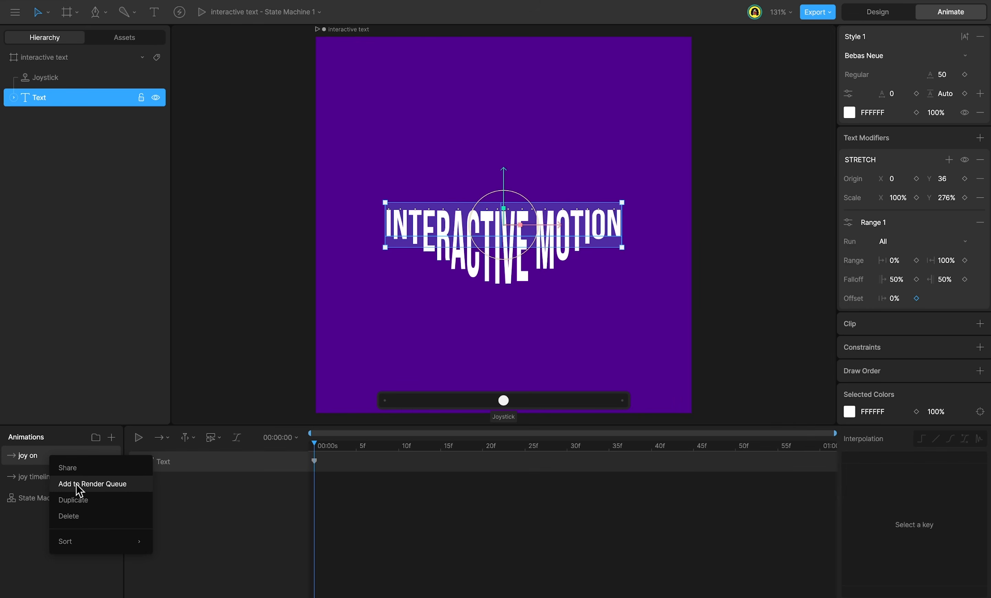
pyautogui.click(80, 500)
pyautogui.doubleClick(45, 456)
pyautogui.write('joy off')
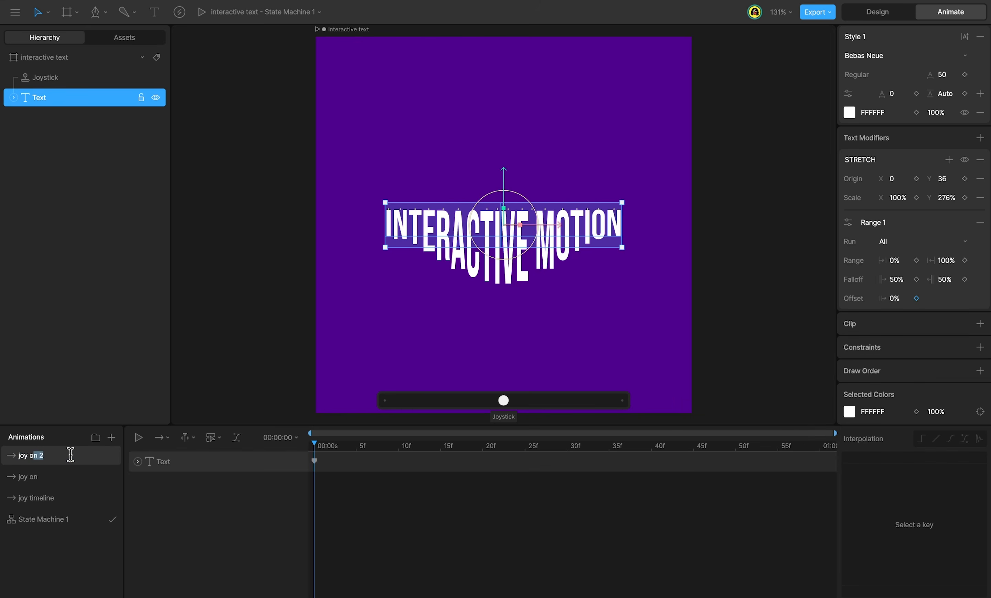
pyautogui.press('Return')
# Step: Set the Range 1 strength keyframe in the joy off timeline to 0
pyautogui.click(138, 461)
pyautogui.click(149, 482)
pyautogui.click(165, 504)
pyautogui.click(160, 502)
pyautogui.click(275, 521)
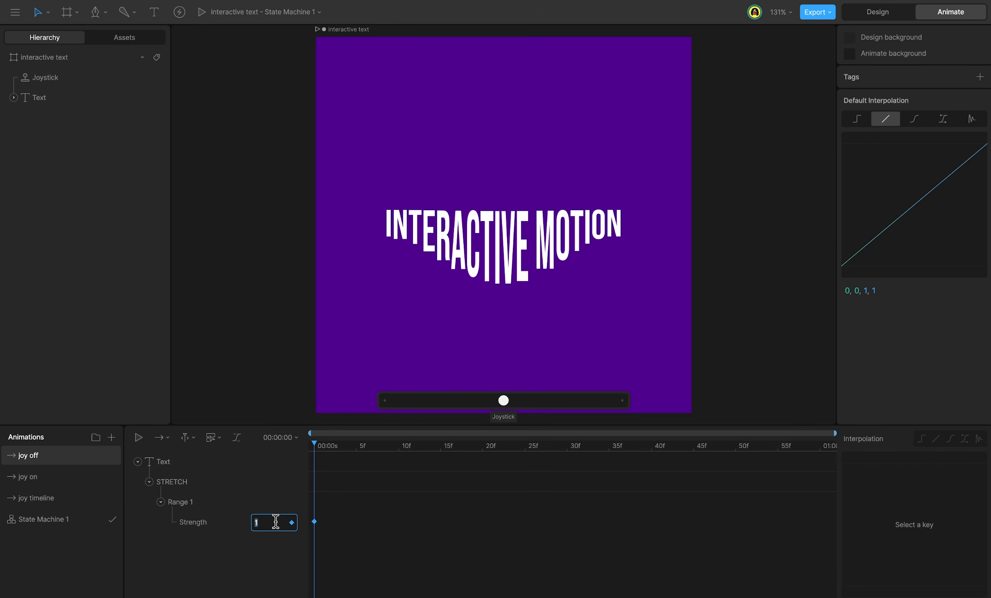
pyautogui.write('0')
pyautogui.press('Return')
# Step: Add a Boolean input named "isActive" to State Machine 1
pyautogui.click(43, 519)
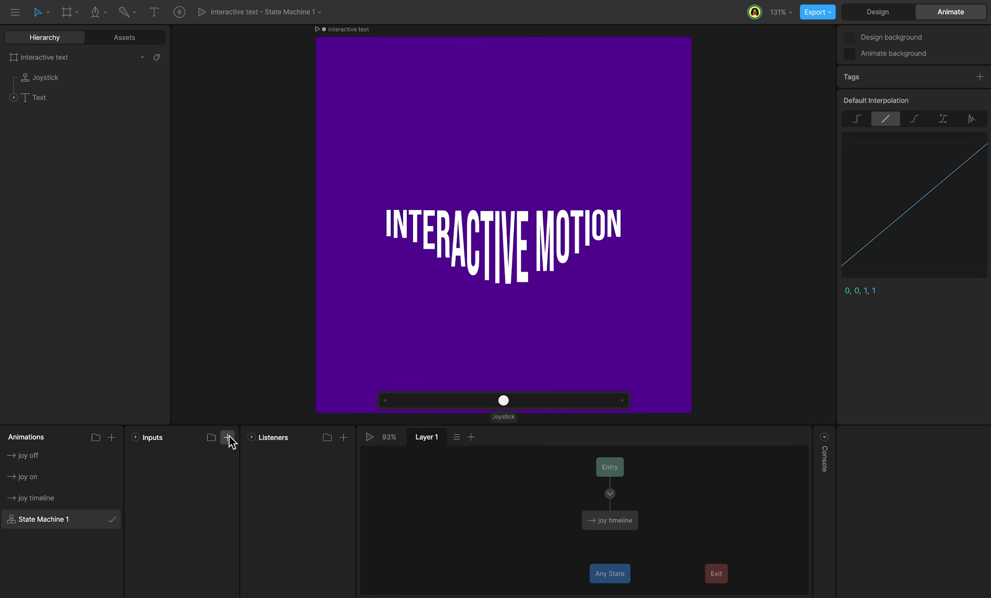
pyautogui.click(227, 436)
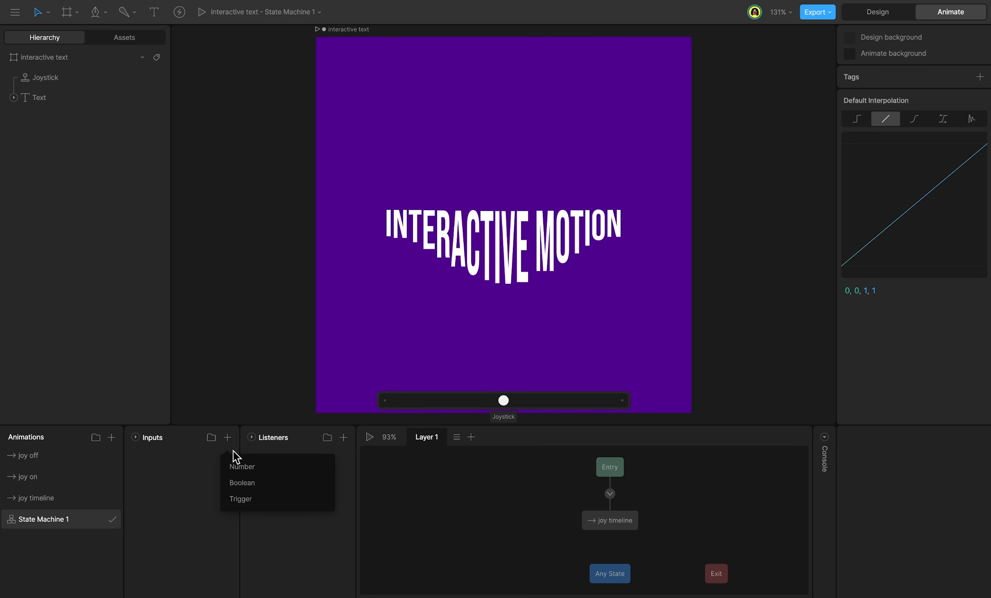
pyautogui.click(239, 479)
pyautogui.doubleClick(179, 455)
pyautogui.write('isActive')
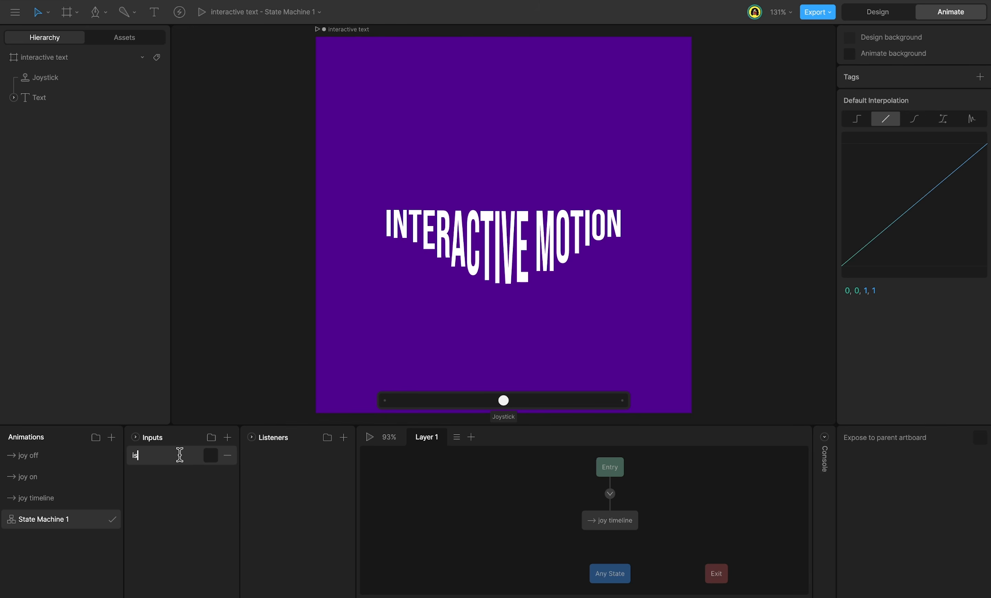
pyautogui.press('Return')
# Step: Replace the joy timeline state with joy off, add a joy on state beside it, and link the two with transitions in both directions
pyautogui.moveTo(45, 455); pyautogui.dragTo(621, 526)
pyautogui.moveTo(120, 482); pyautogui.dragTo(712, 524)
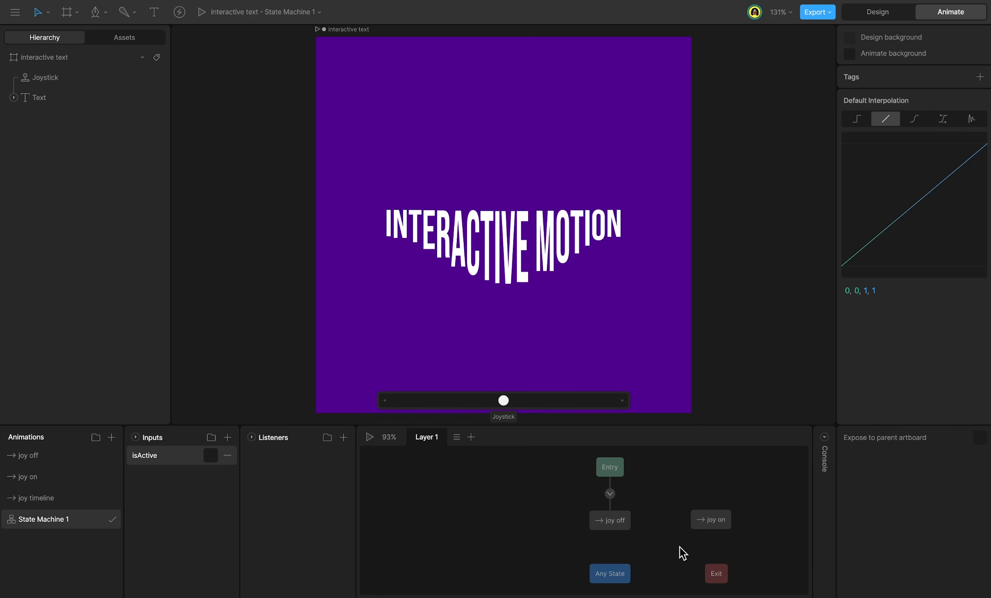
pyautogui.moveTo(616, 522)
pyautogui.mouseDown()
pyautogui.moveTo(711, 519)
pyautogui.moveTo(609, 518)
pyautogui.mouseUp()
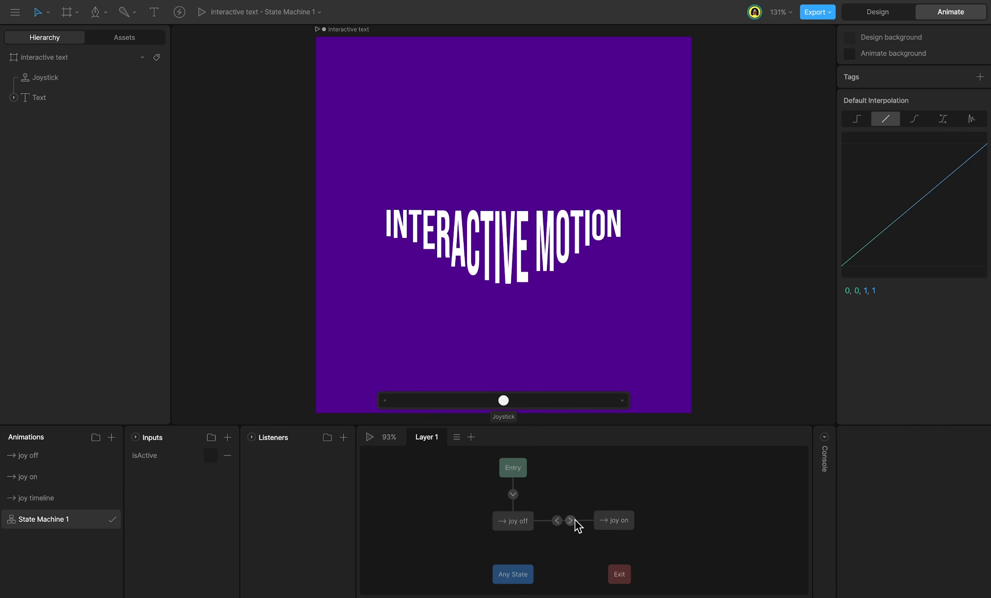
# Step: Add the condition isActive true to the transition from joy off to joy on
pyautogui.click(571, 521)
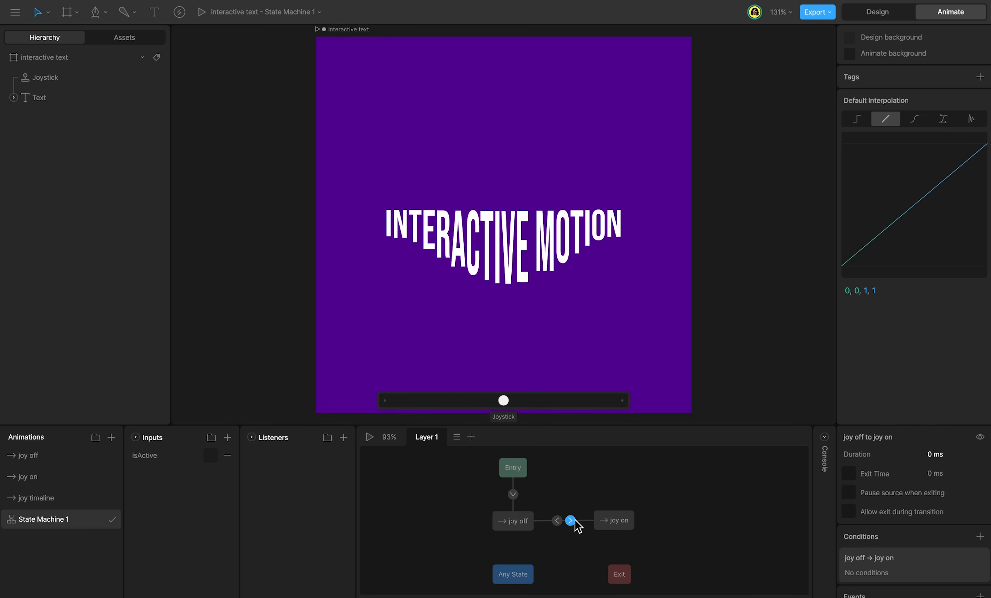
pyautogui.rightClick(571, 522)
pyautogui.moveTo(638, 534)
pyautogui.moveTo(754, 532)
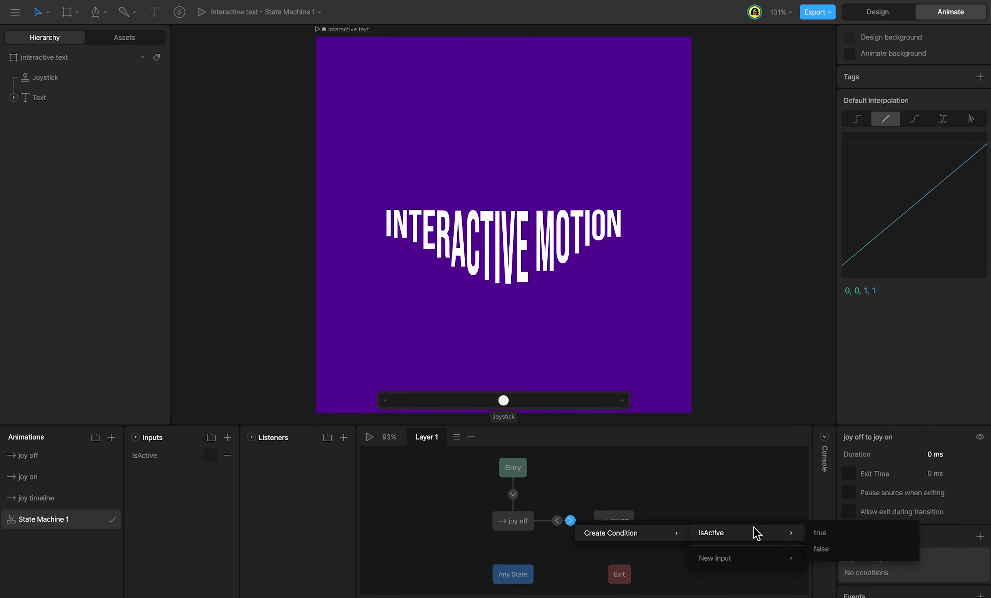
pyautogui.click(826, 534)
# Step: Add the condition isActive false to the transition from joy on to joy off
pyautogui.click(558, 520)
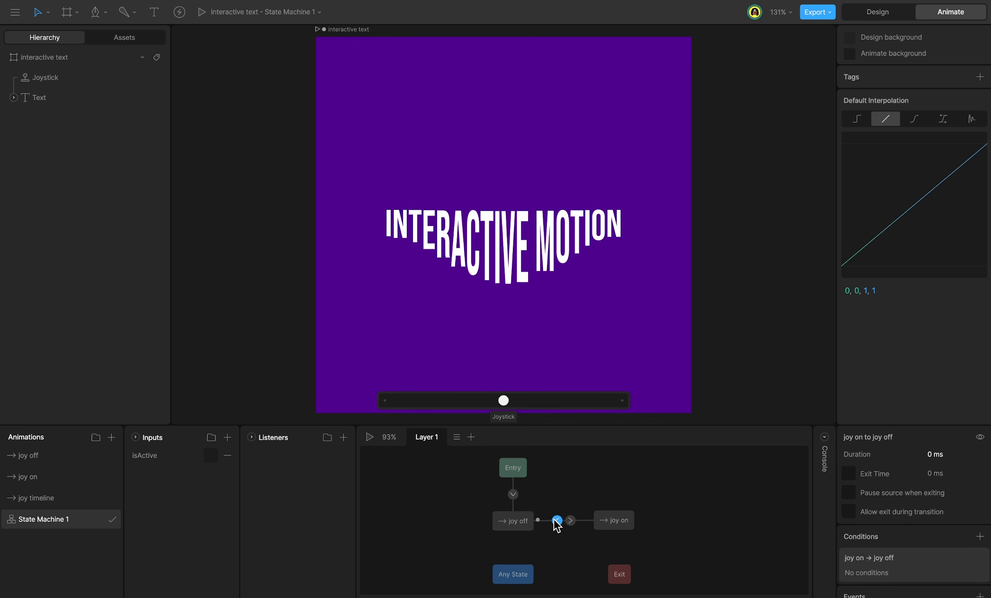
pyautogui.rightClick(558, 523)
pyautogui.moveTo(597, 533)
pyautogui.moveTo(733, 532)
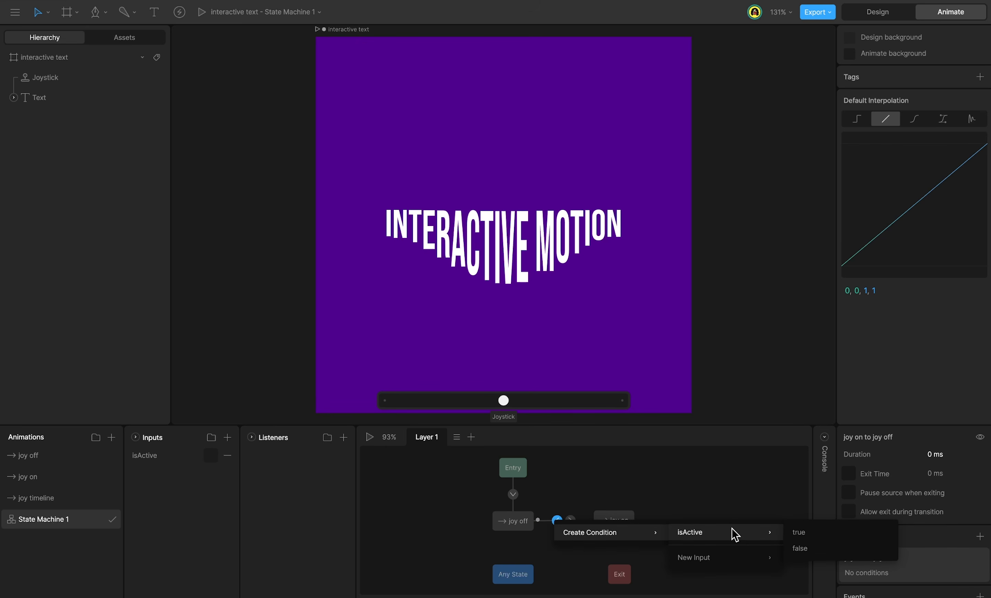
pyautogui.click(809, 550)
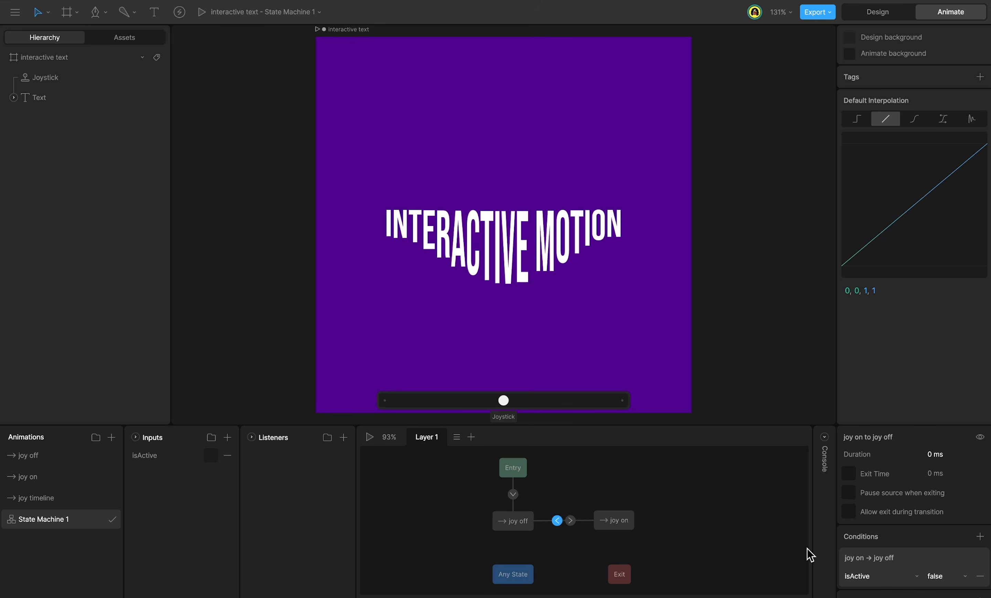
# Step: Play the state machine and toggle isActive to test switching between joy off and joy on
pyautogui.press('space')
pyautogui.click(210, 455)
pyautogui.click(211, 455)
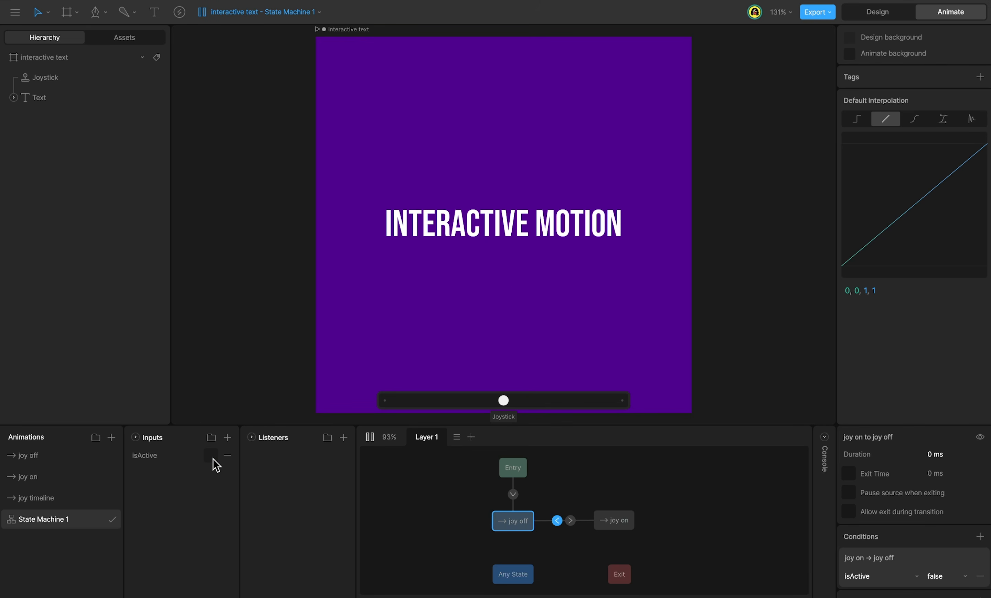
pyautogui.click(211, 455)
# Step: Test the joystick's X handle with isActive on and off, leaving isActive on and the handle at 19%
pyautogui.click(68, 80)
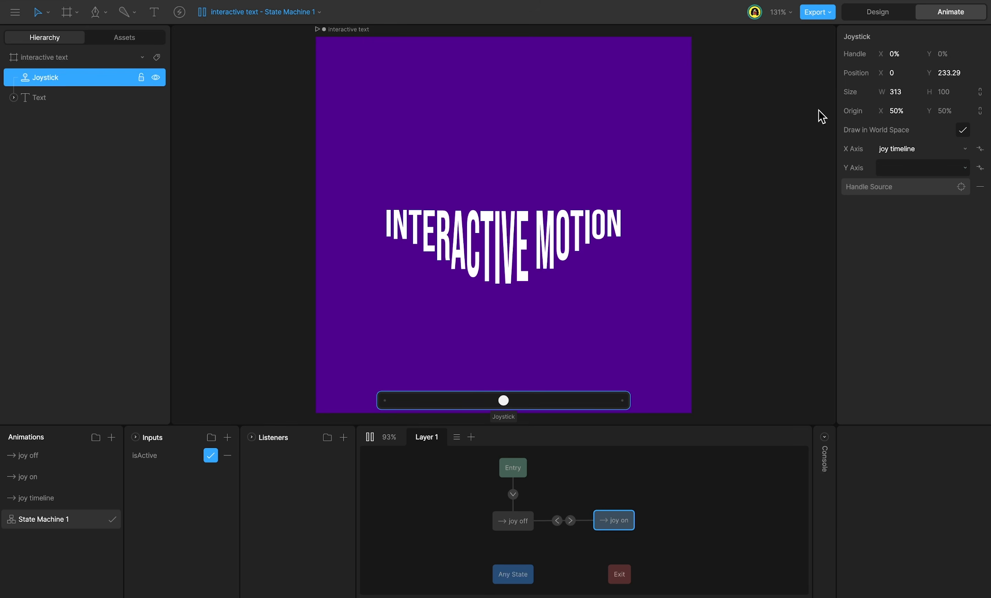
pyautogui.moveTo(896, 55); pyautogui.dragTo(859, 16)
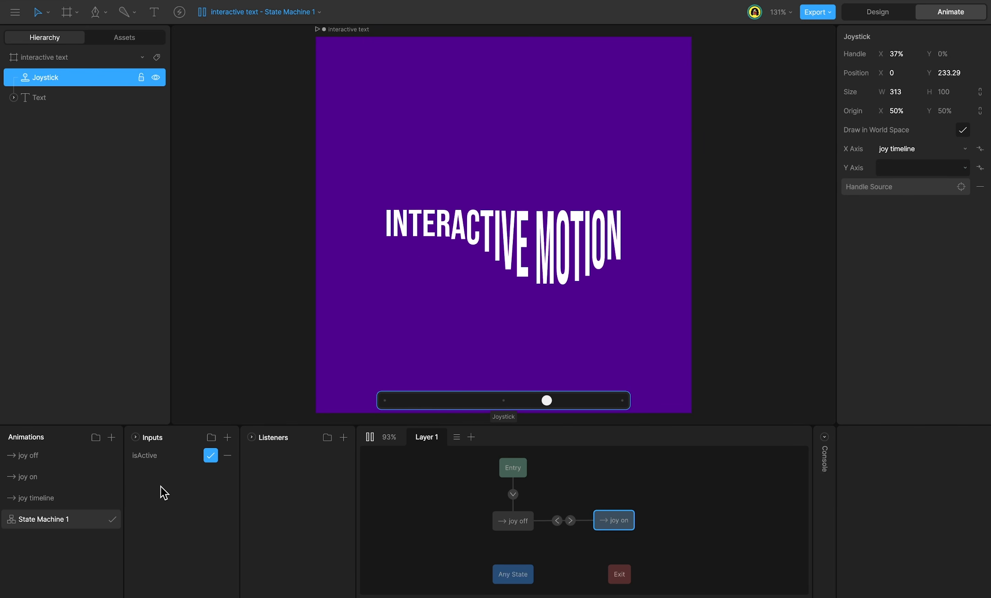
pyautogui.click(210, 455)
pyautogui.moveTo(902, 54); pyautogui.dragTo(901, 14)
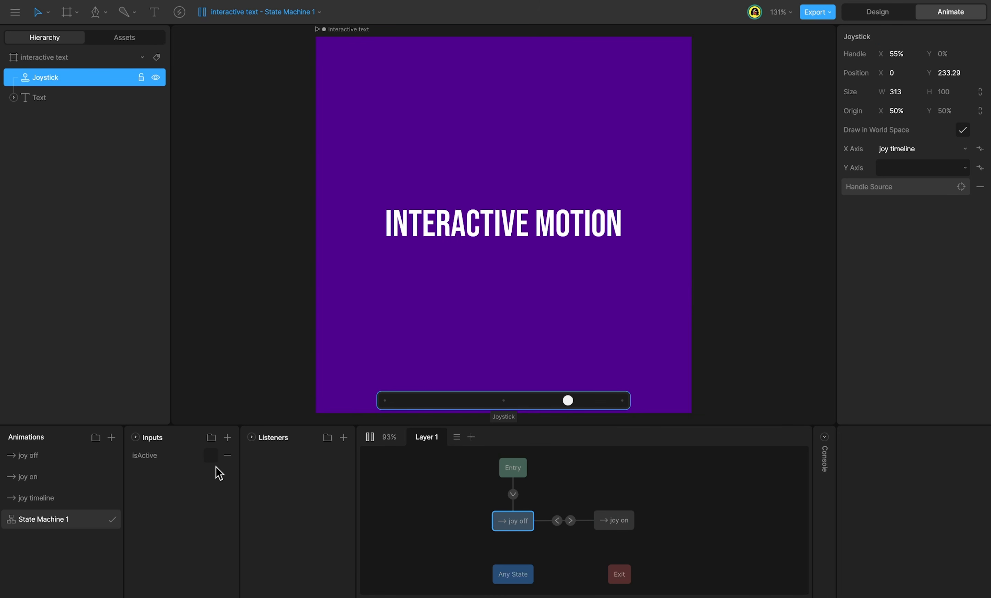
pyautogui.click(210, 455)
pyautogui.moveTo(892, 55); pyautogui.dragTo(850, 173)
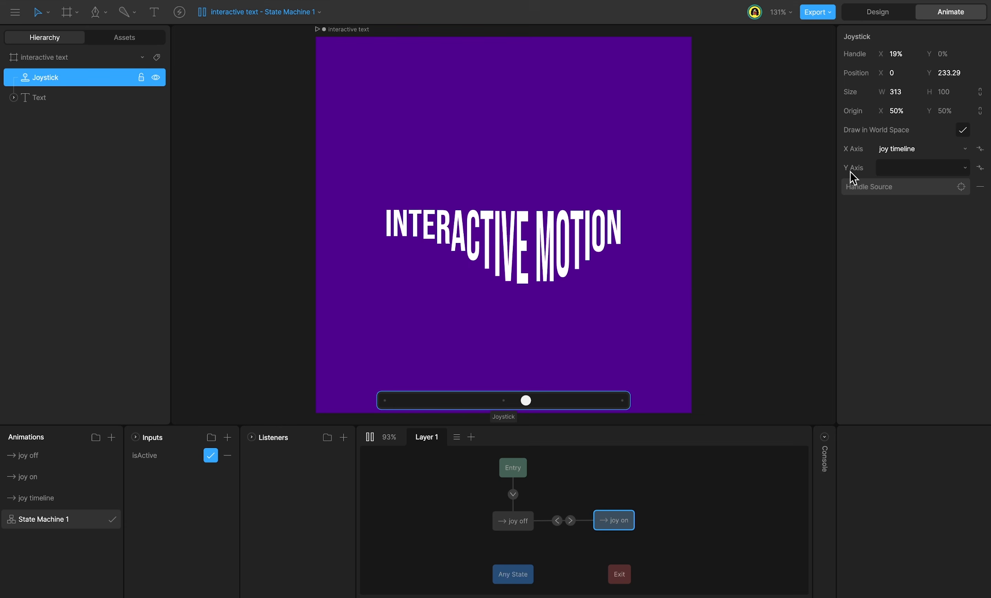
# Step: Turn isActive off and draw a rectangle about 314.5 × 221.5 over the text and the area below it, at 67% opacity
pyautogui.click(211, 455)
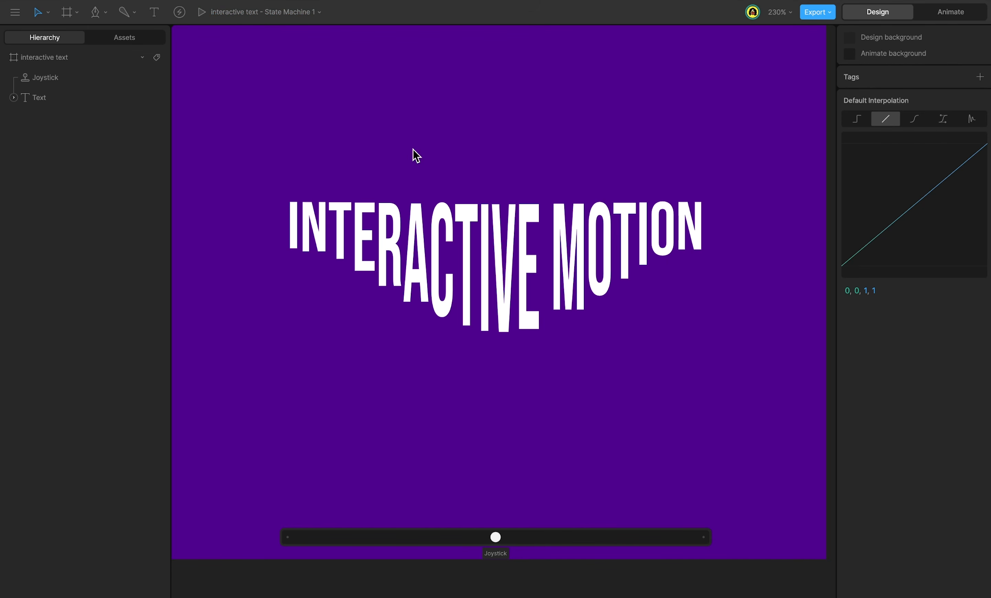
pyautogui.press('r')
pyautogui.moveTo(283, 196); pyautogui.dragTo(703, 491)
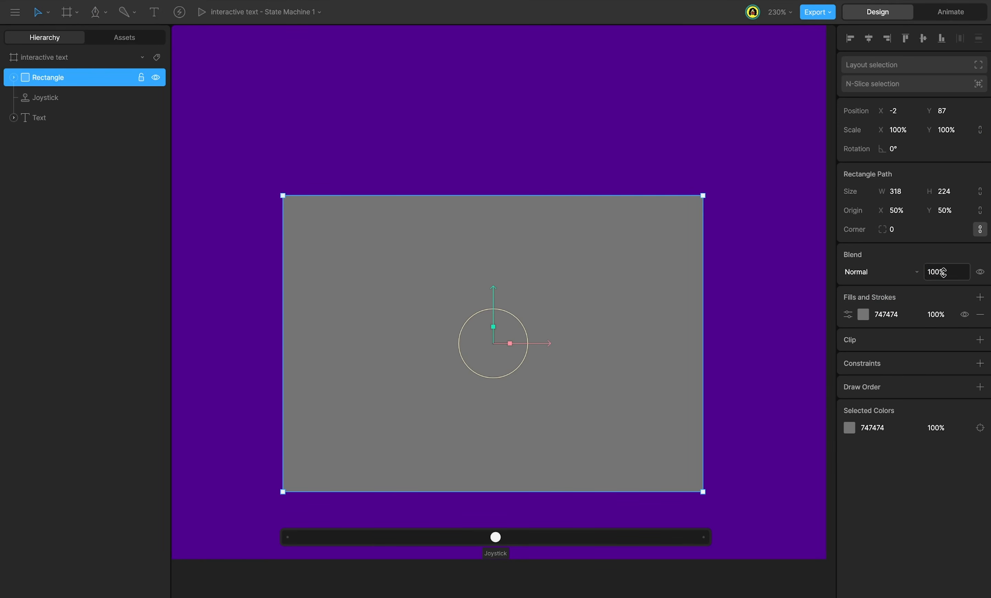
pyautogui.moveTo(943, 272); pyautogui.dragTo(926, 374)
pyautogui.moveTo(283, 295); pyautogui.dragTo(287, 294)
pyautogui.moveTo(518, 196)
pyautogui.mouseDown()
pyautogui.moveTo(518, 207)
pyautogui.moveTo(519, 198)
pyautogui.mouseUp()
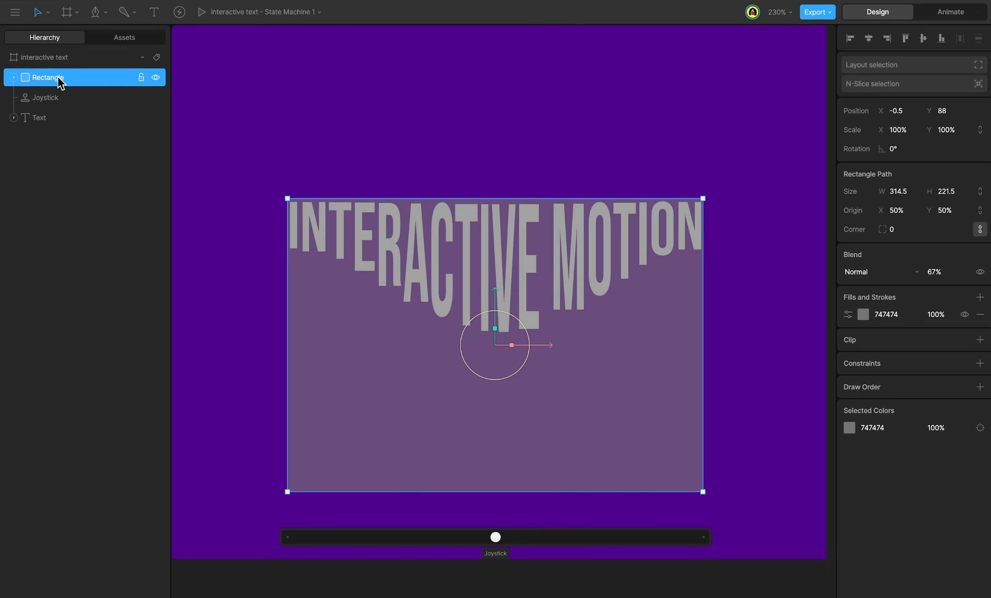
# Step: Rename the rectangle "control hitbox" and the joystick "control joystick"
pyautogui.doubleClick(57, 77)
pyautogui.write('control hitbox')
pyautogui.doubleClick(66, 97)
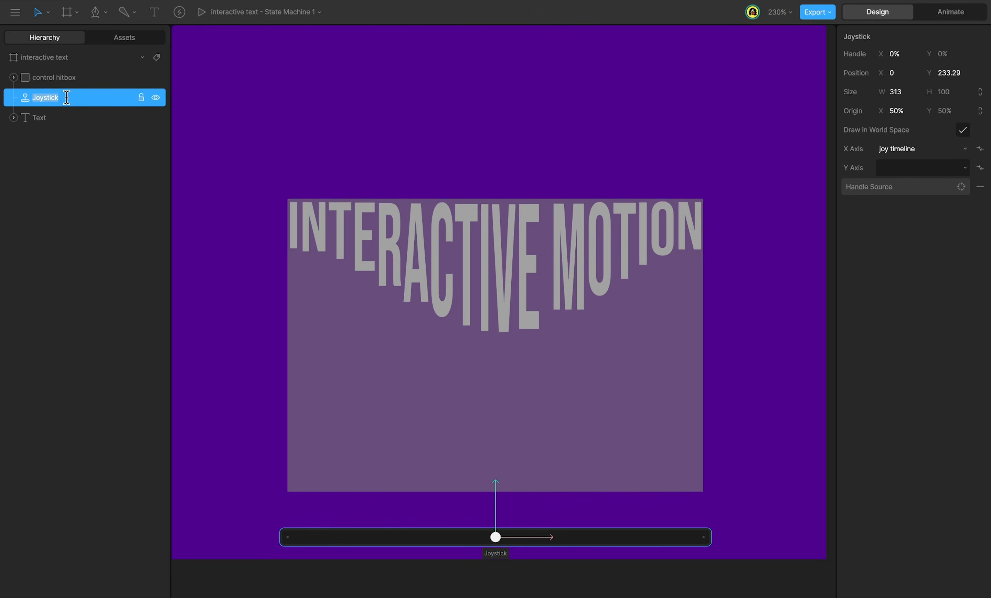
pyautogui.write('control joystick')
pyautogui.press('Return')
# Step: Place an empty group inside the hitbox just below the text, set its style to Target and name it "control tracker"
pyautogui.click(442, 323)
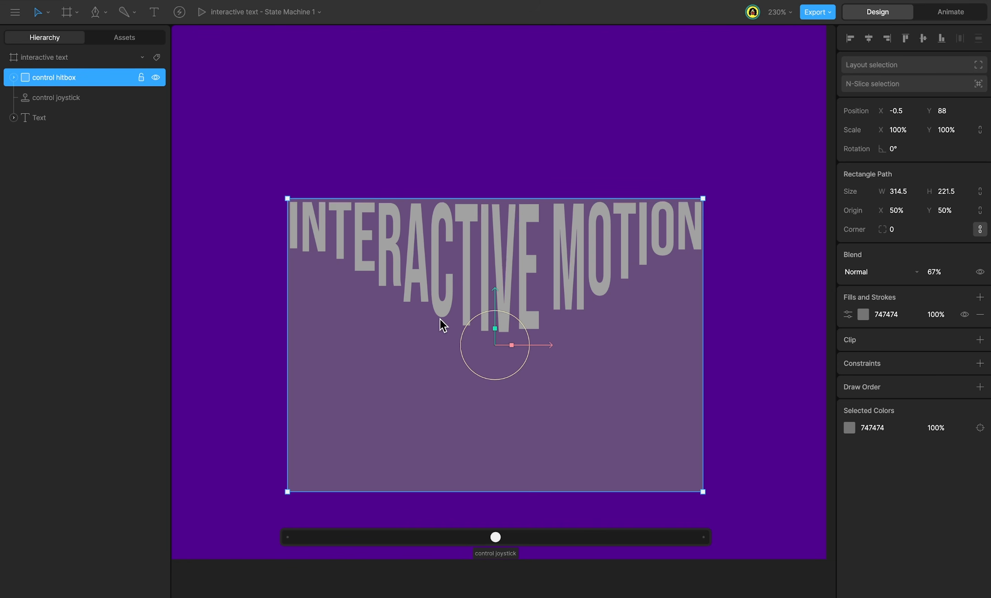
pyautogui.hotkey('ctrl', 'g')
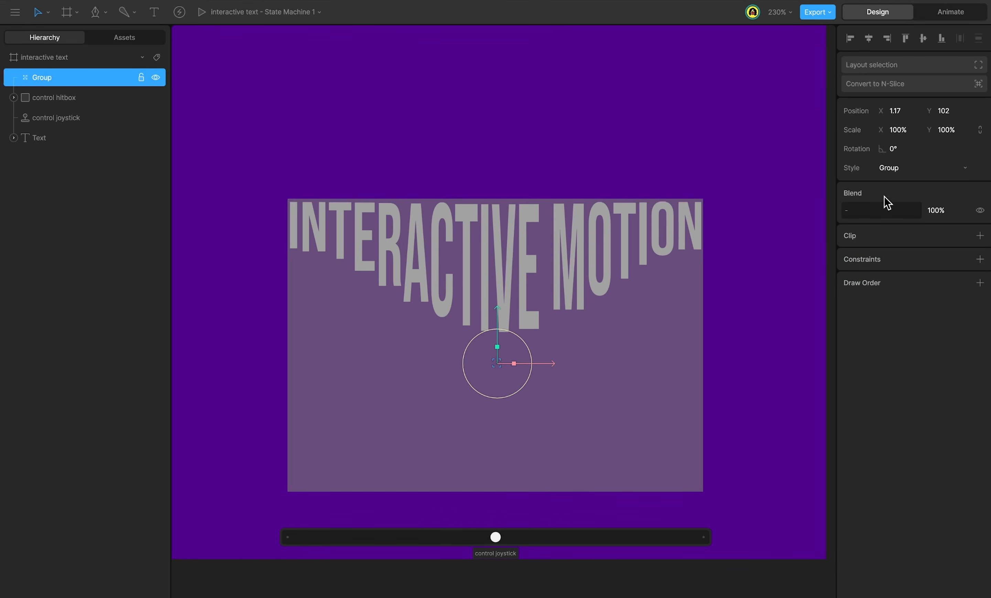
pyautogui.click(899, 168)
pyautogui.click(902, 184)
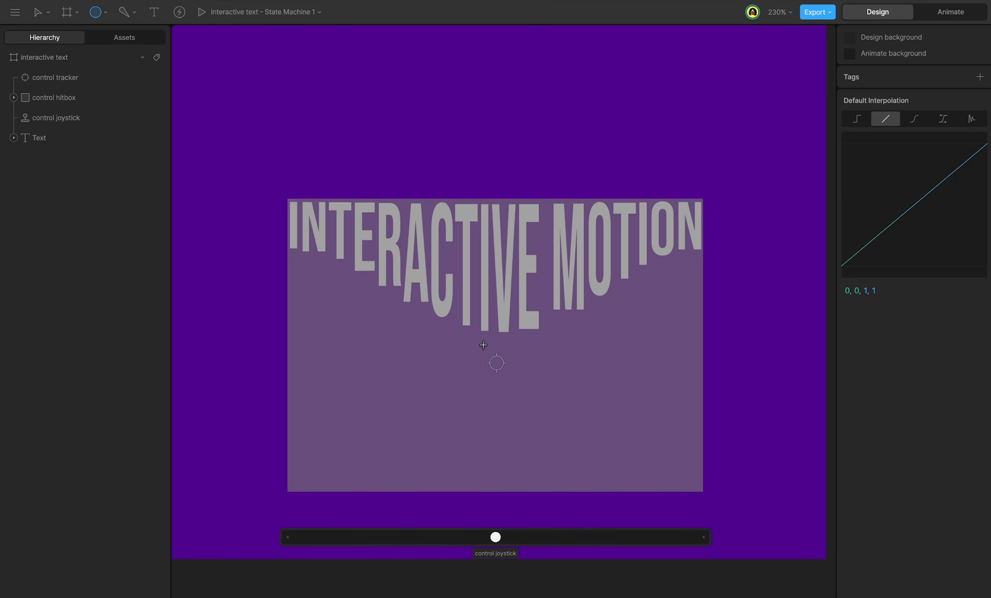
# Step: Add an 18 × 18 circle with yellow fill FFD400 as a child of control tracker, centred on it
pyautogui.moveTo(487, 350); pyautogui.dragTo(511, 374)
pyautogui.moveTo(36, 77); pyautogui.dragTo(36, 99)
pyautogui.click(864, 295)
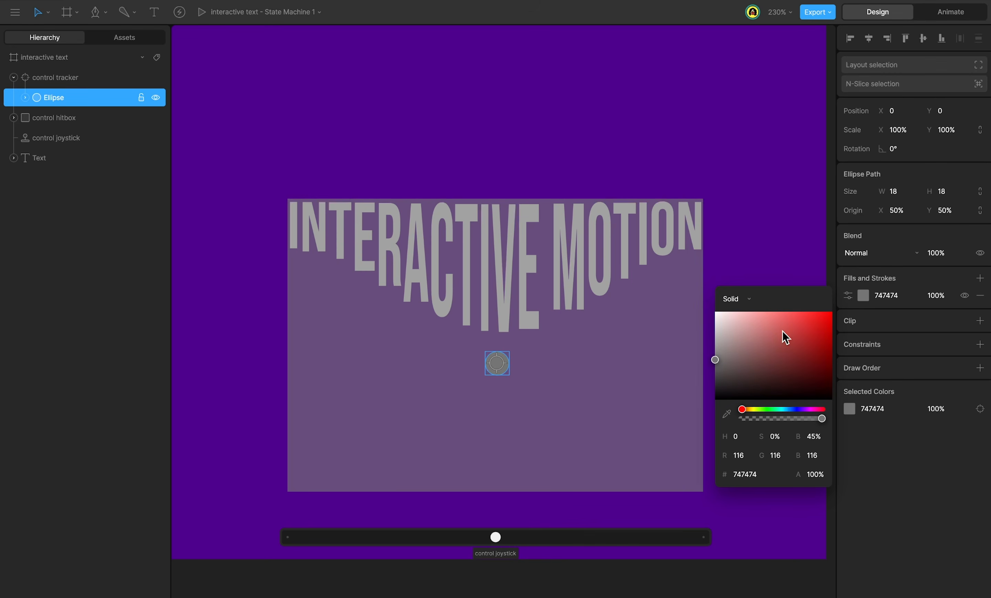
pyautogui.moveTo(747, 408); pyautogui.dragTo(754, 409)
pyautogui.moveTo(787, 362); pyautogui.dragTo(840, 304)
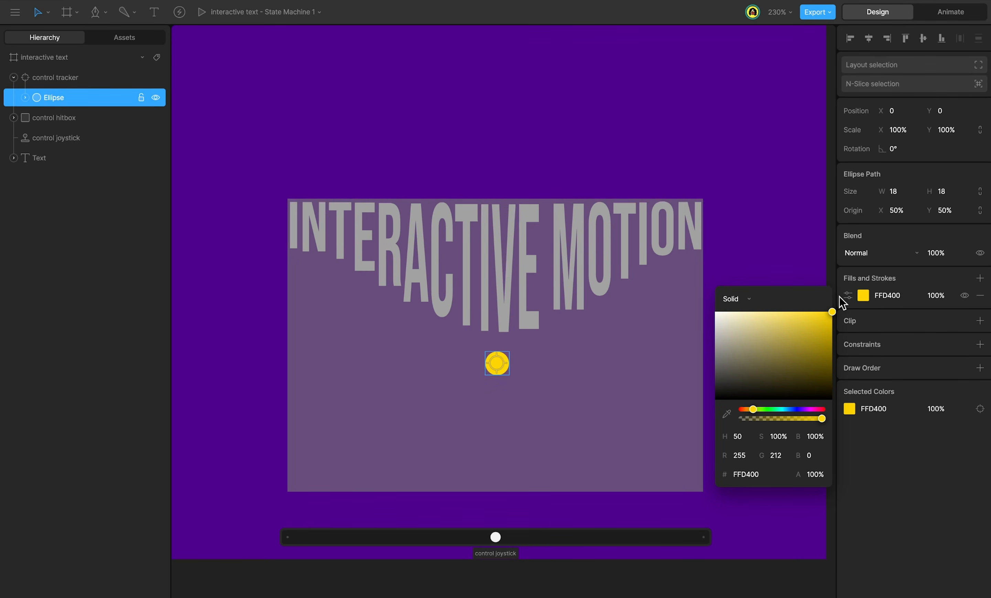
pyautogui.click(887, 440)
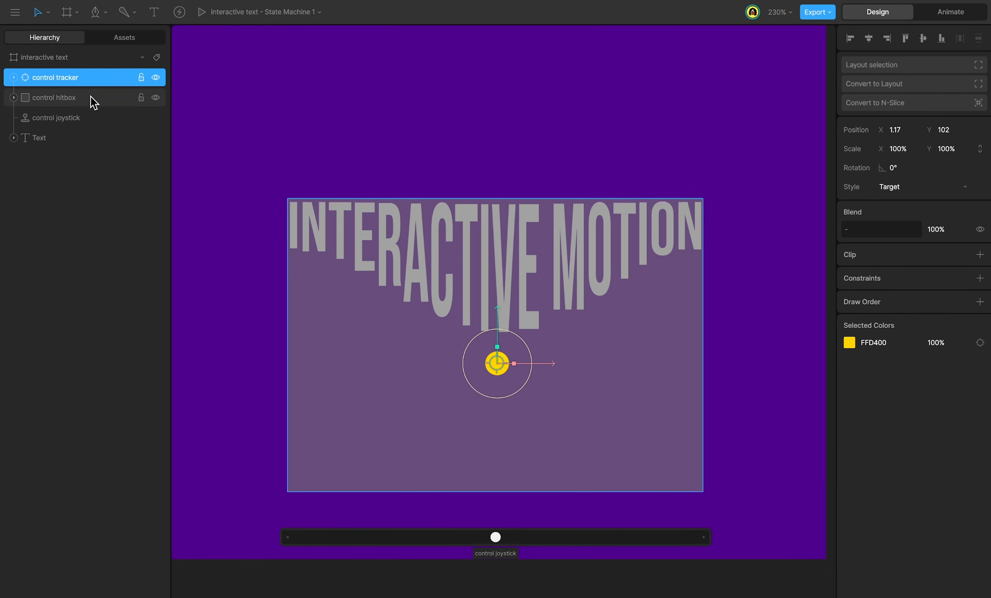
# Step: Add a state machine listener on control hitbox that responds to Pointer Move
pyautogui.click(93, 101)
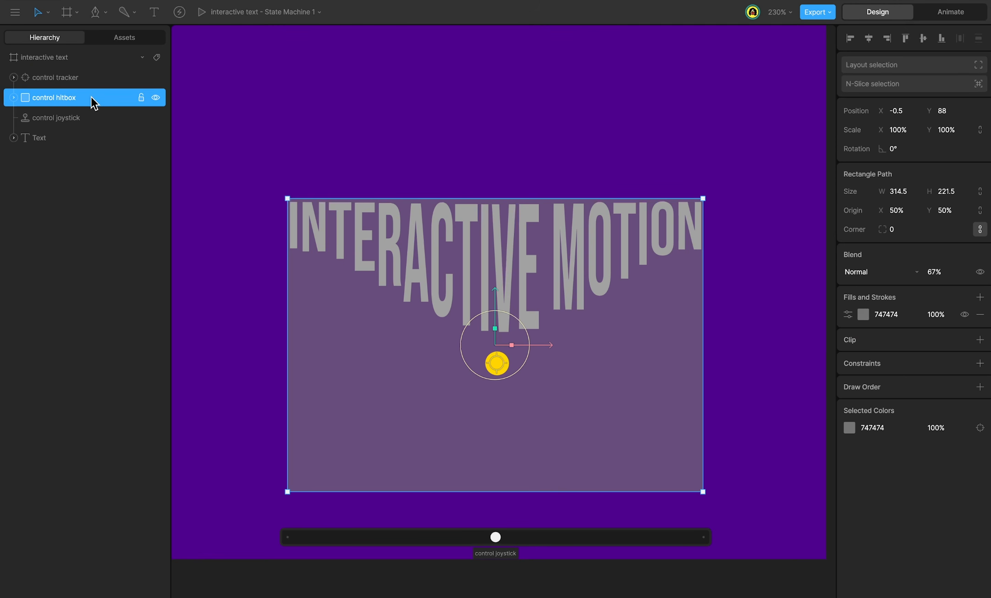
pyautogui.press('Tab')
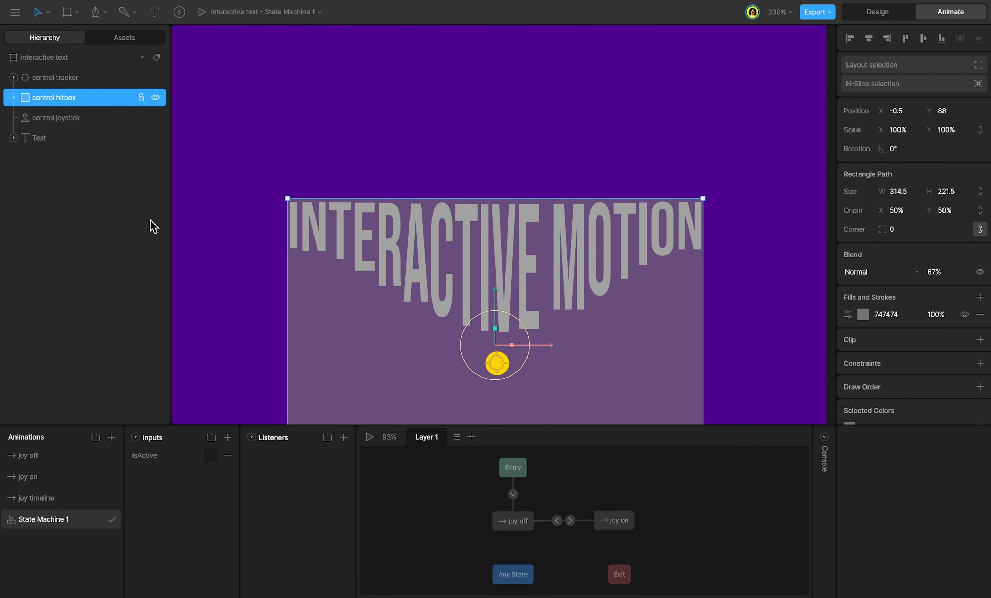
pyautogui.click(344, 437)
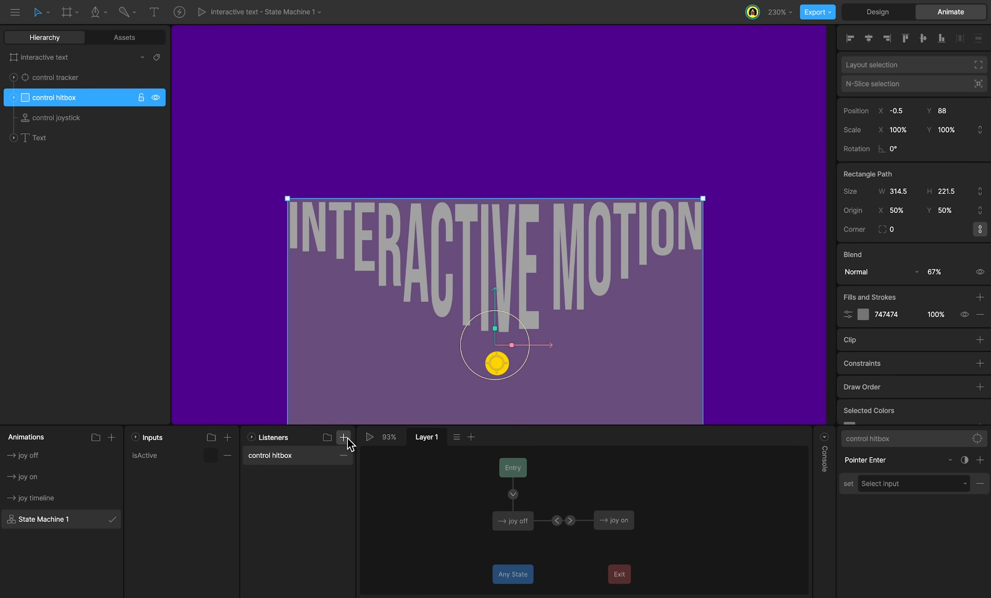
pyautogui.click(892, 459)
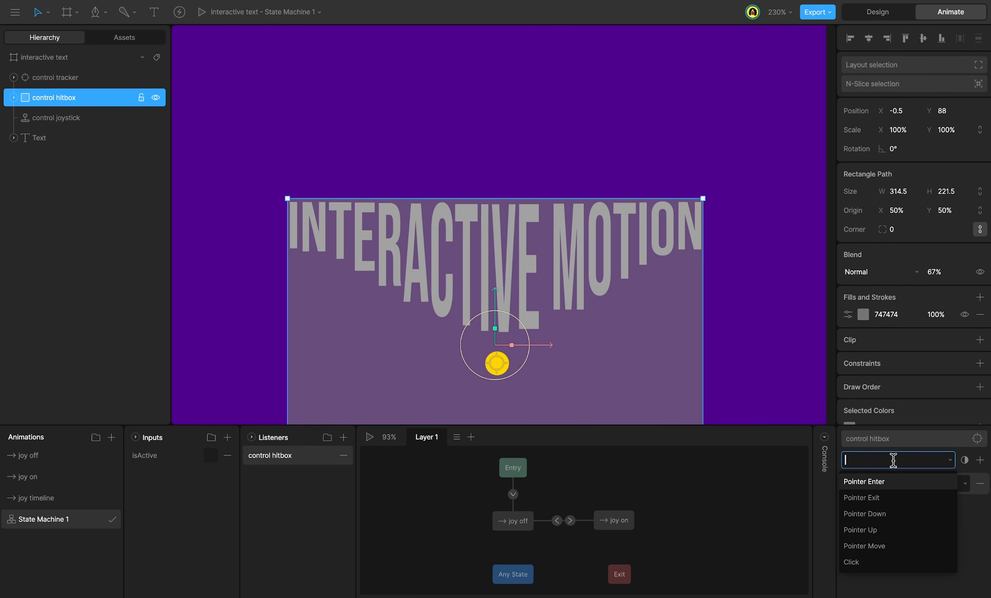
pyautogui.click(893, 548)
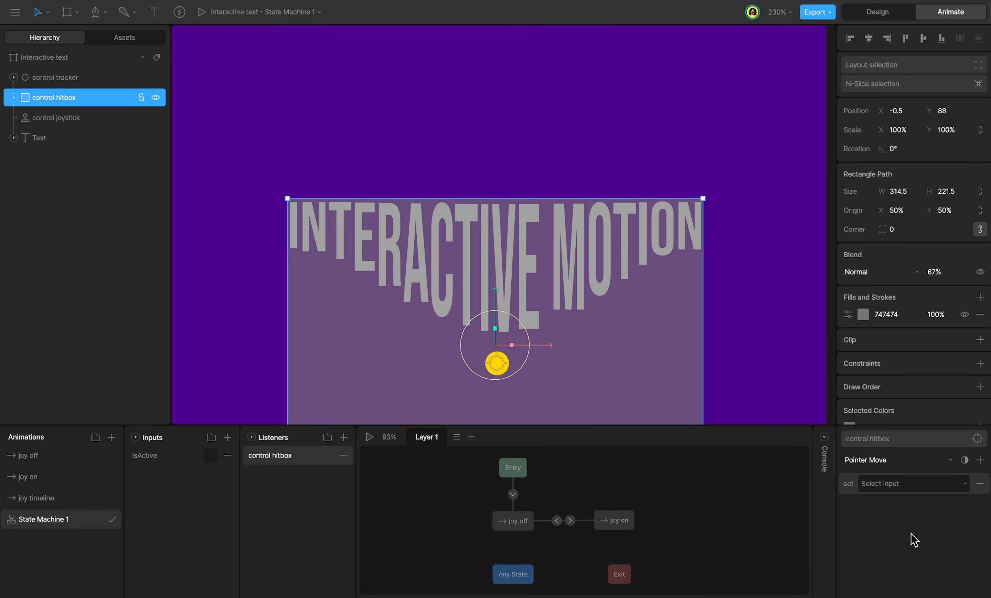
# Step: Replace the listener's input action with an Align Target action on control tracker, and play the state machine to test it
pyautogui.click(980, 483)
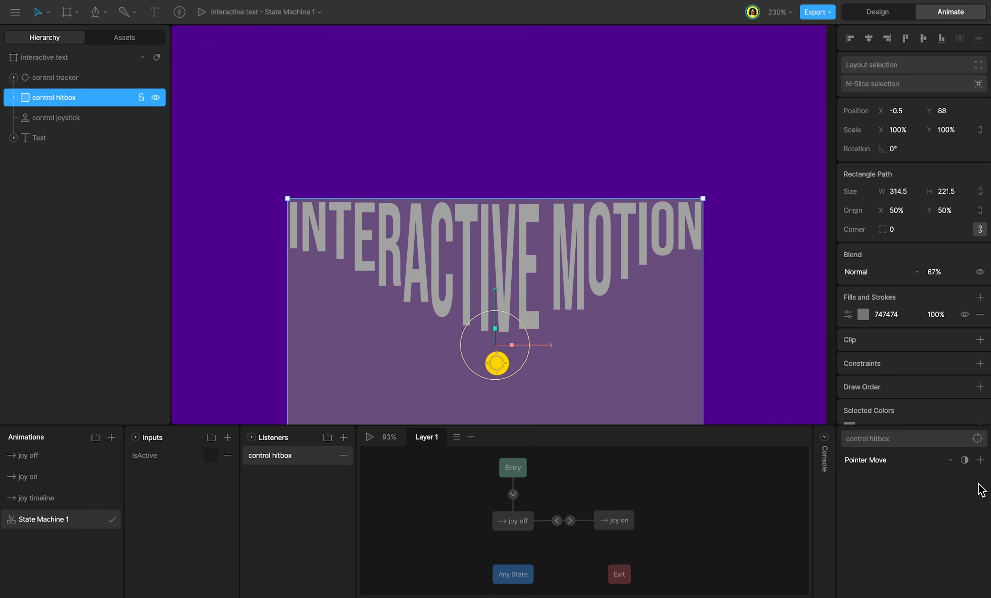
pyautogui.click(980, 459)
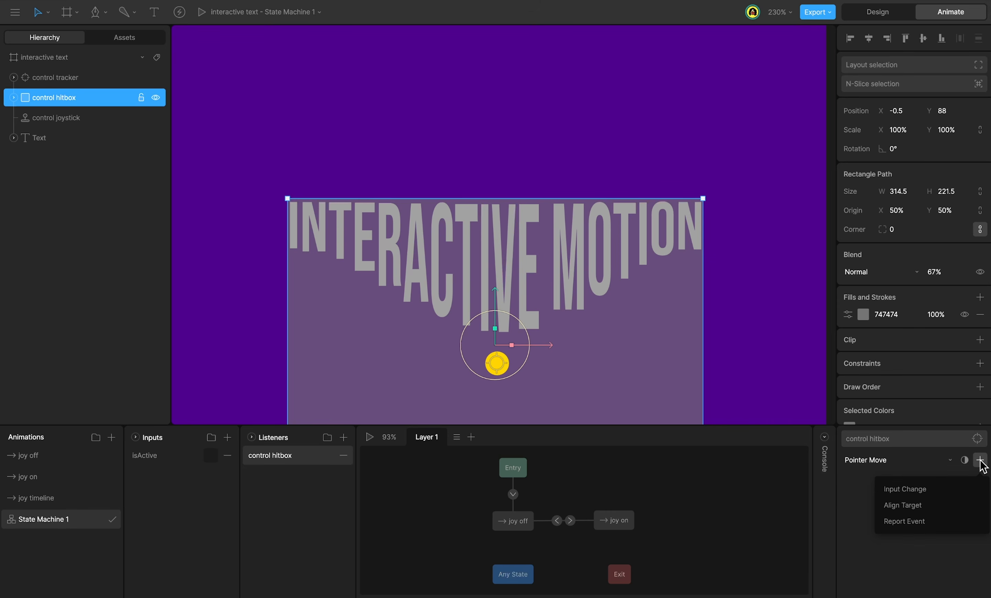
pyautogui.click(951, 508)
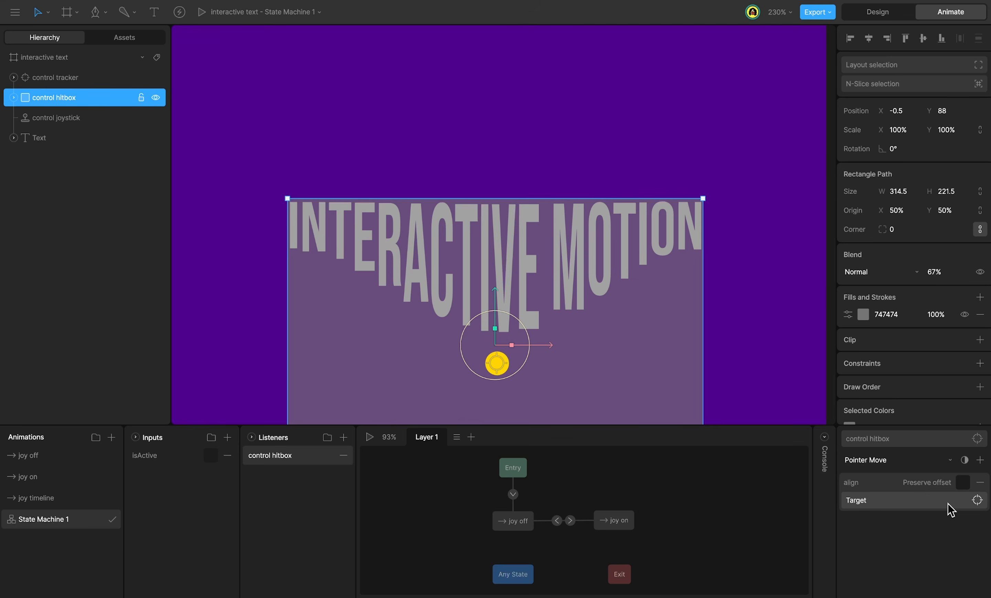
pyautogui.click(888, 508)
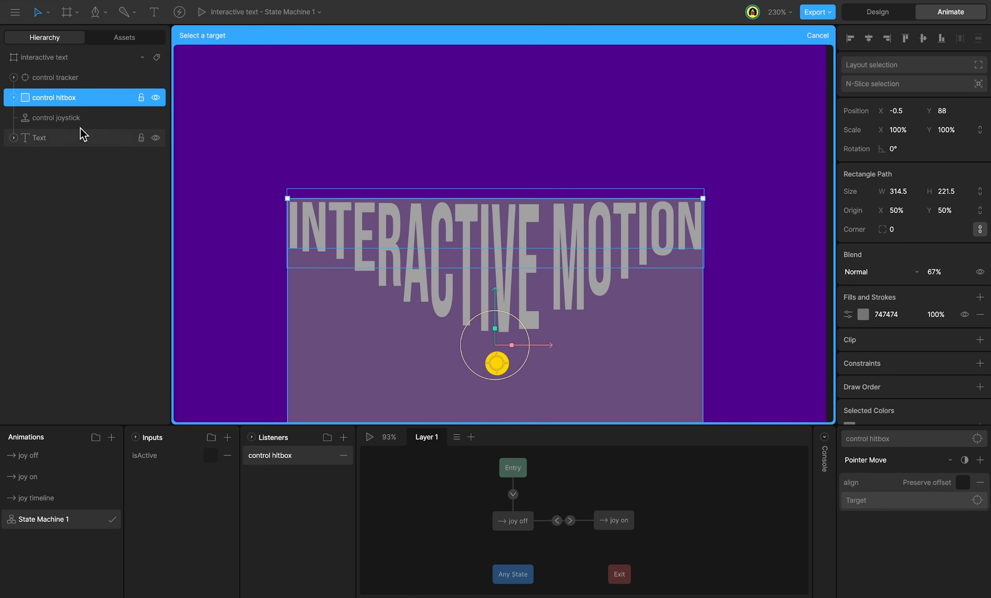
pyautogui.click(29, 80)
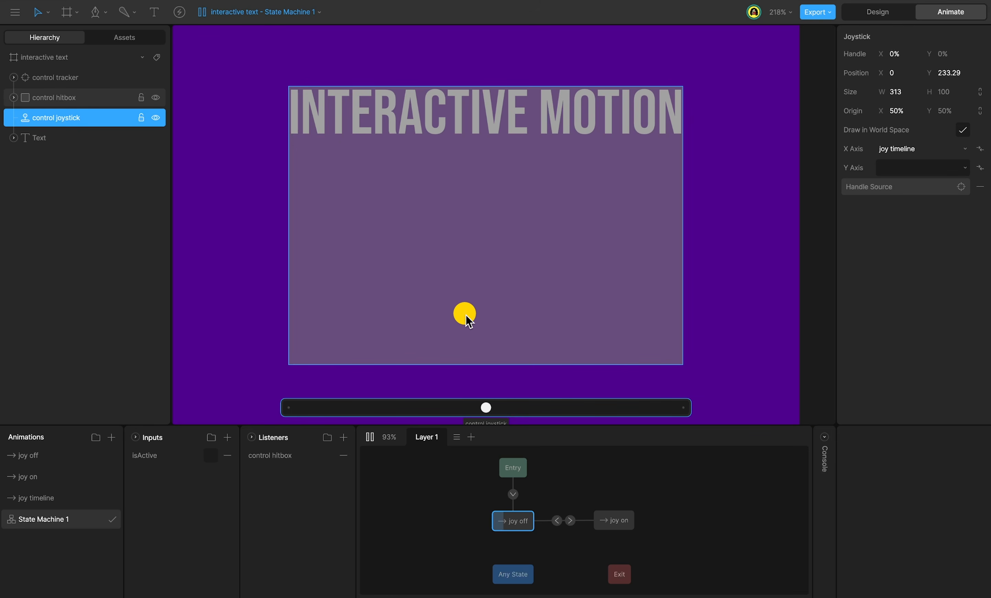
pyautogui.moveTo(507, 256)
pyautogui.mouseDown()
pyautogui.moveTo(514, 233)
pyautogui.moveTo(511, 246)
pyautogui.mouseUp()
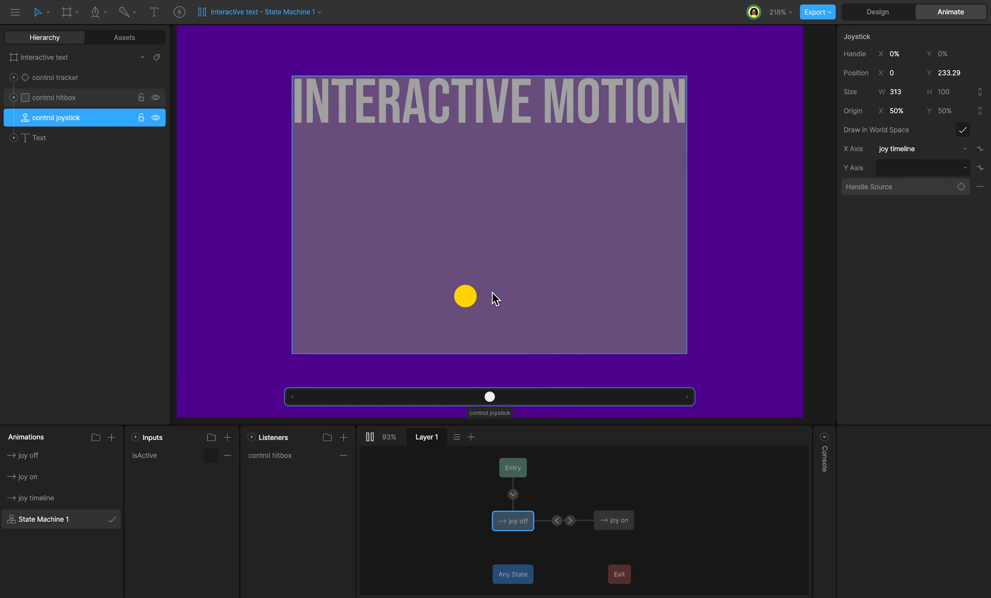
pyautogui.press('space')
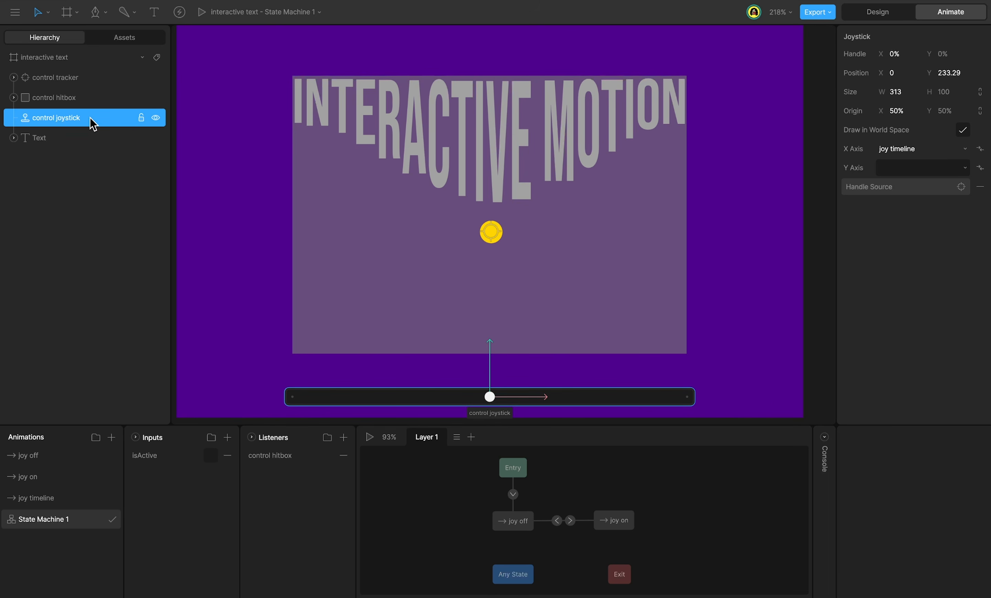
# Step: Set control tracker as the handle source of control joystick and play the state machine to test it
pyautogui.click(900, 192)
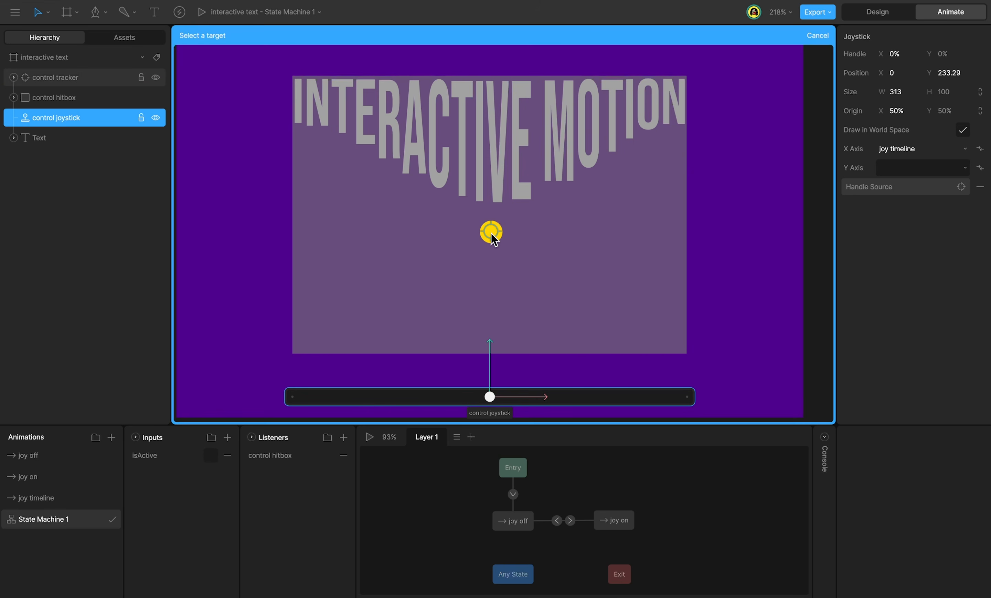
pyautogui.click(503, 238)
pyautogui.press('space')
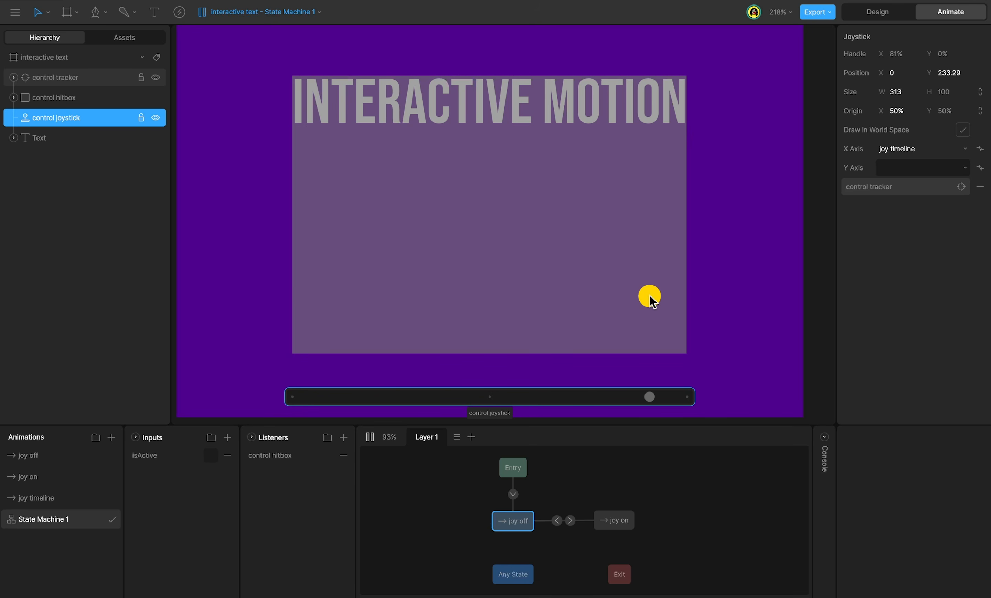
pyautogui.press('space')
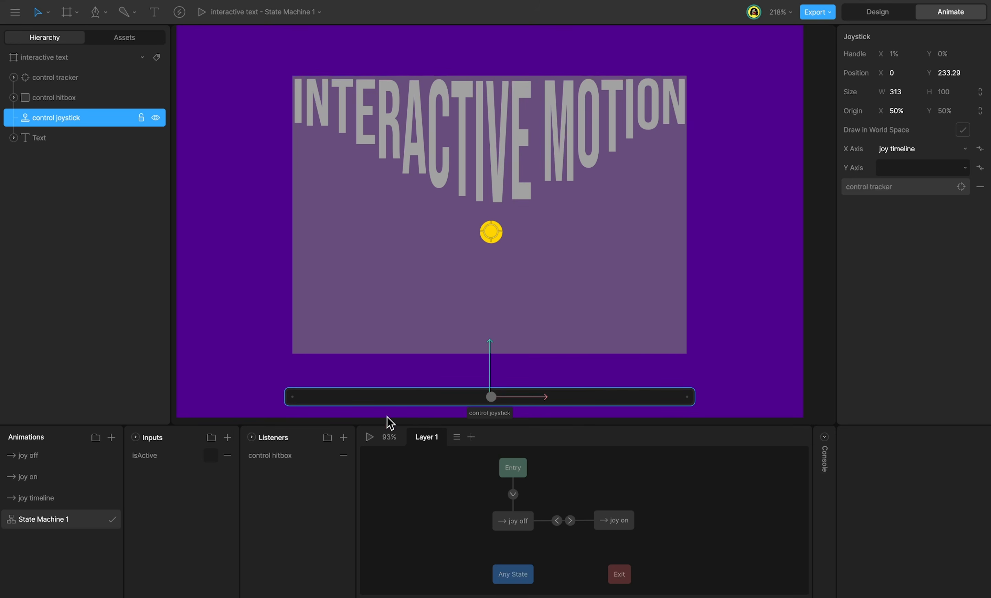
# Step: Add an Input Change action setting isActive to true to the control hitbox listener, and test the pointer-driven text stretch
pyautogui.click(305, 457)
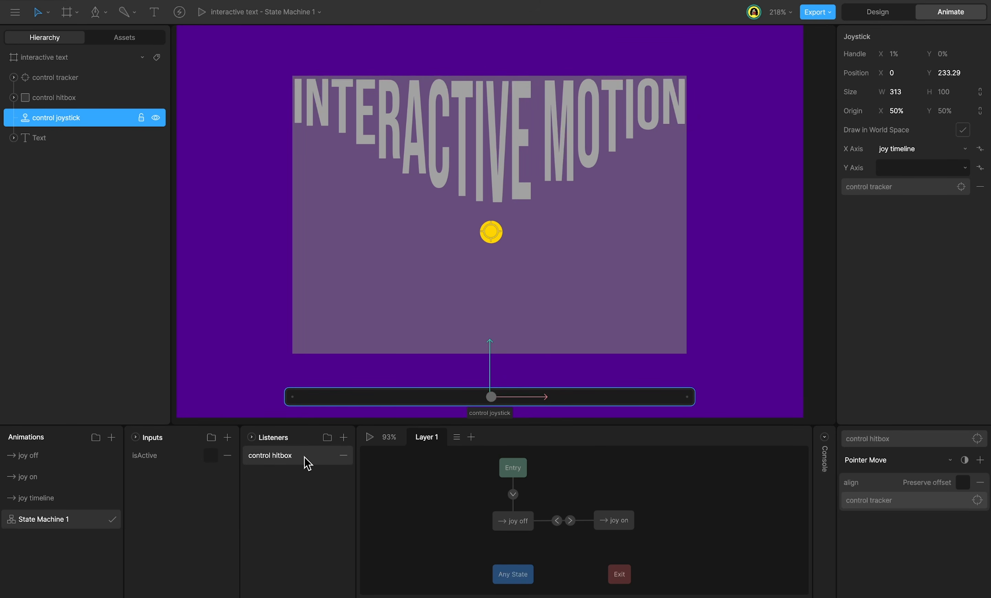
pyautogui.click(981, 459)
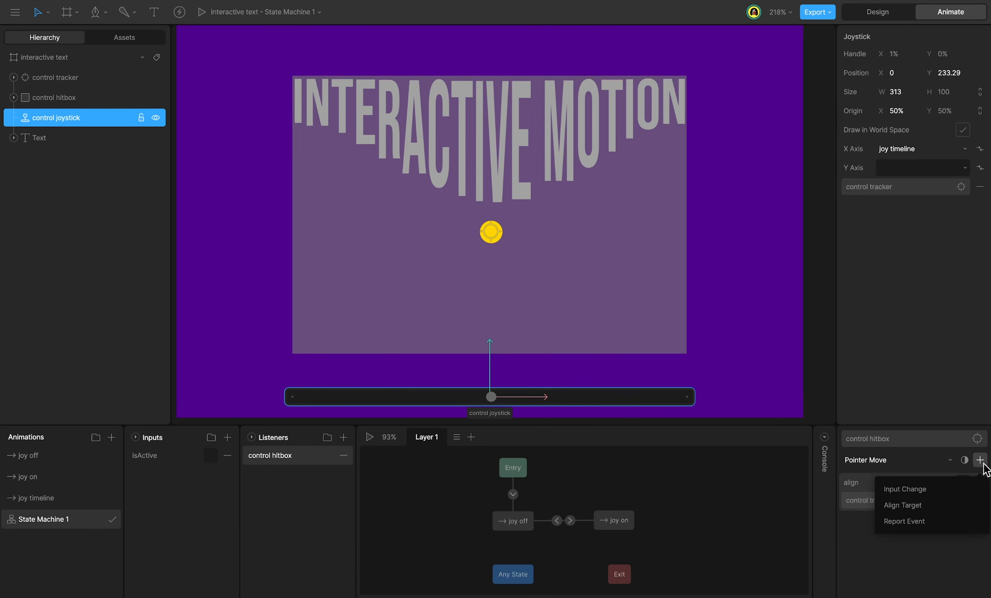
pyautogui.click(971, 489)
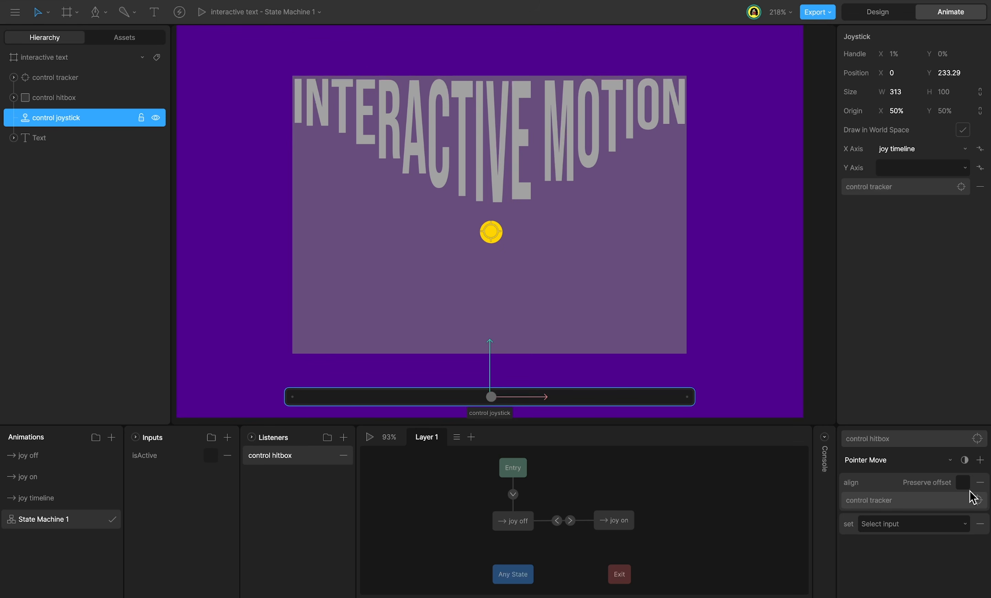
pyautogui.click(951, 526)
pyautogui.click(944, 562)
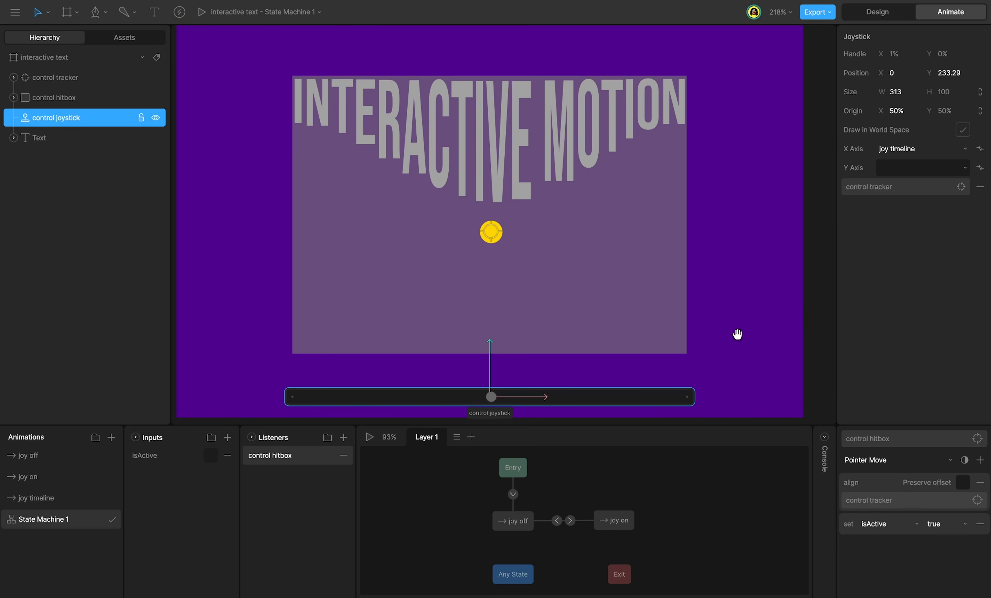
pyautogui.press('space')
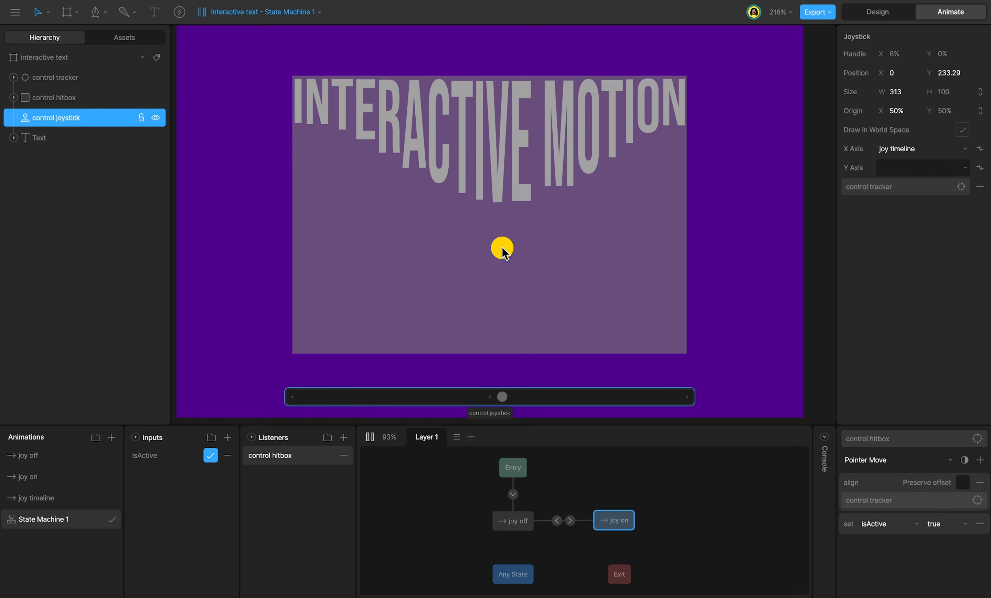
pyautogui.press('space')
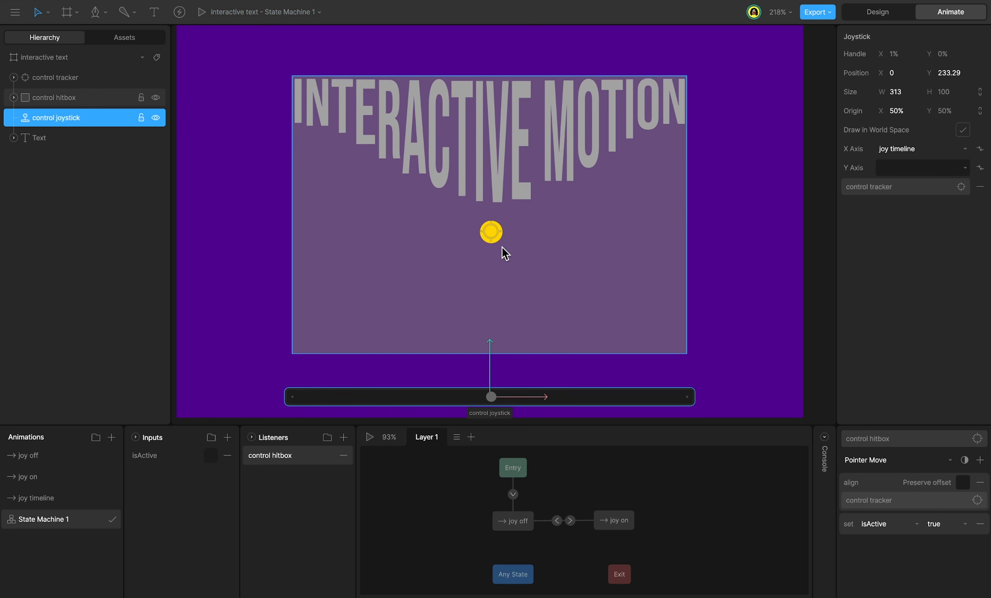
# Step: Duplicate the control hitbox listener as "control hitbox exit" and set its event to Pointer Exit
pyautogui.rightClick(302, 463)
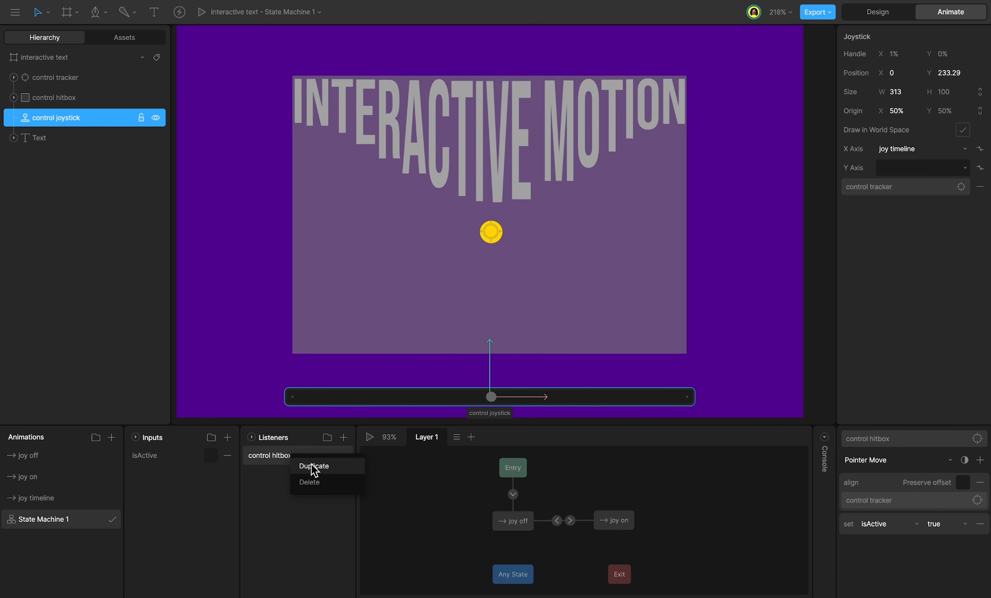
pyautogui.click(311, 467)
pyautogui.doubleClick(296, 453)
pyautogui.write('control hitbox exit')
pyautogui.press('Return')
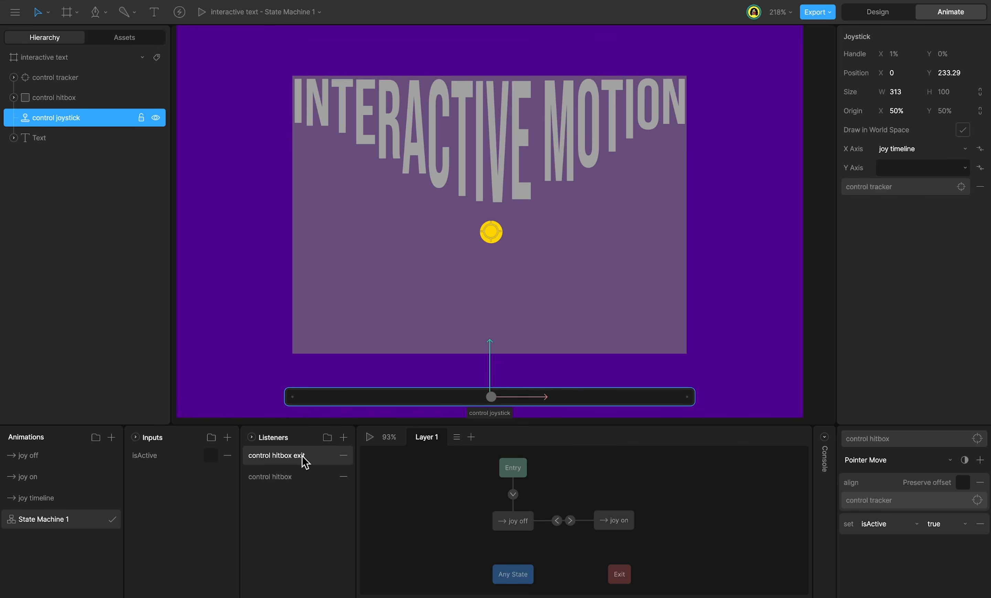
pyautogui.click(895, 459)
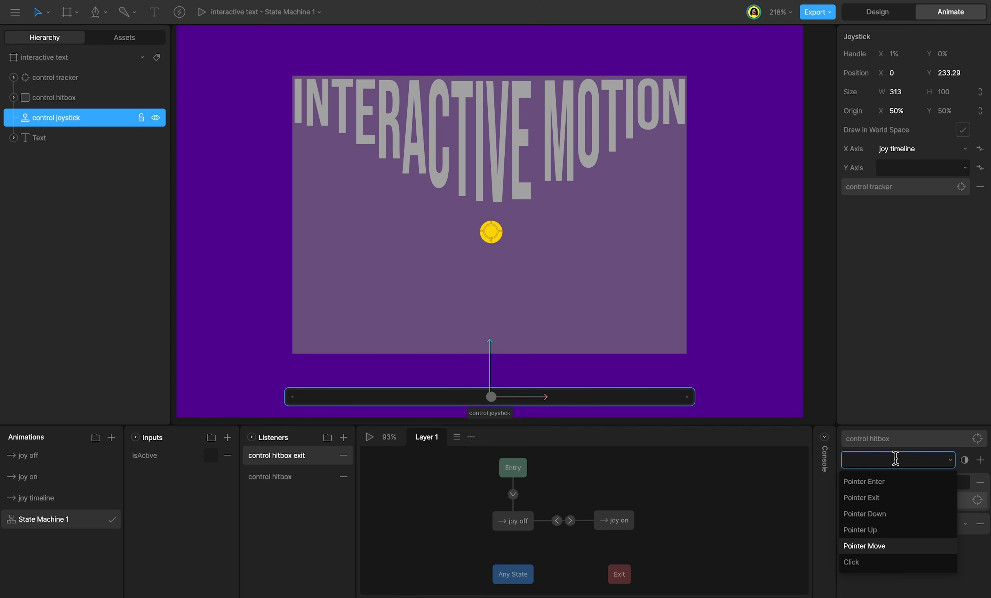
pyautogui.click(893, 497)
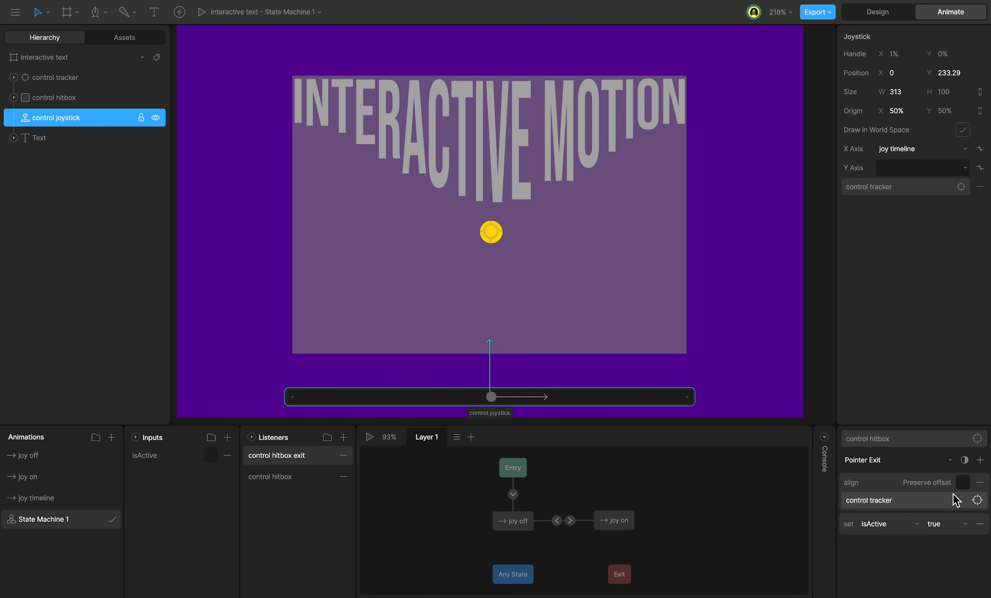
# Step: Remove the align action from the control hitbox exit listener, set its isActive input change to false, and play the state machine to test it
pyautogui.click(981, 482)
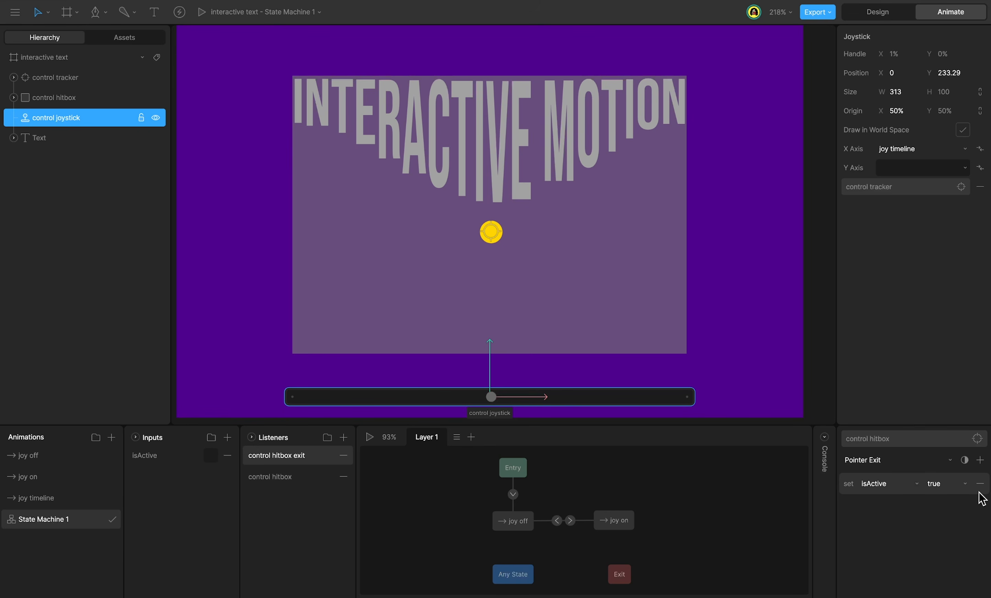
pyautogui.click(953, 485)
pyautogui.click(955, 485)
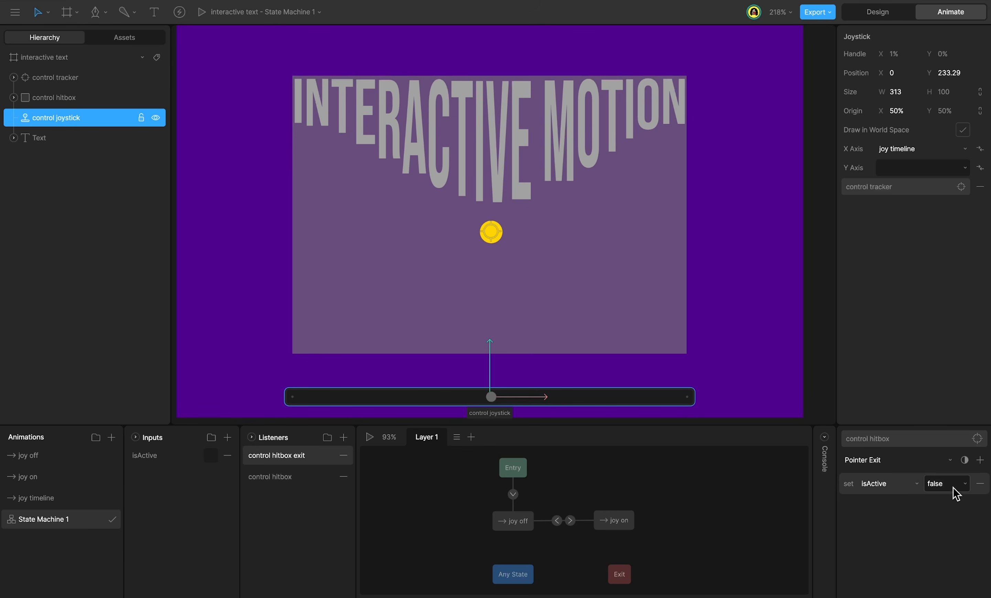
pyautogui.click(369, 437)
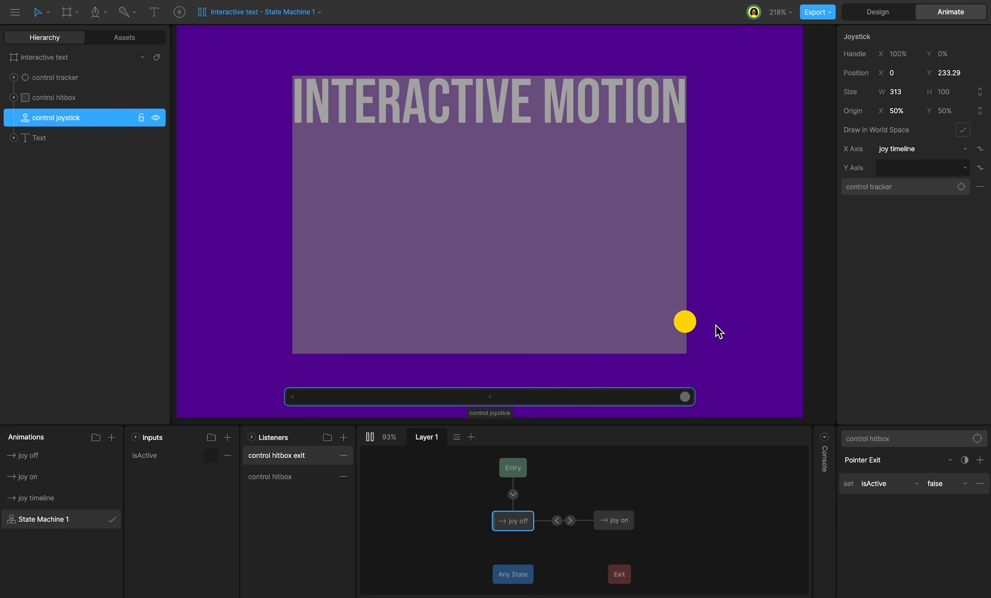
pyautogui.press('space')
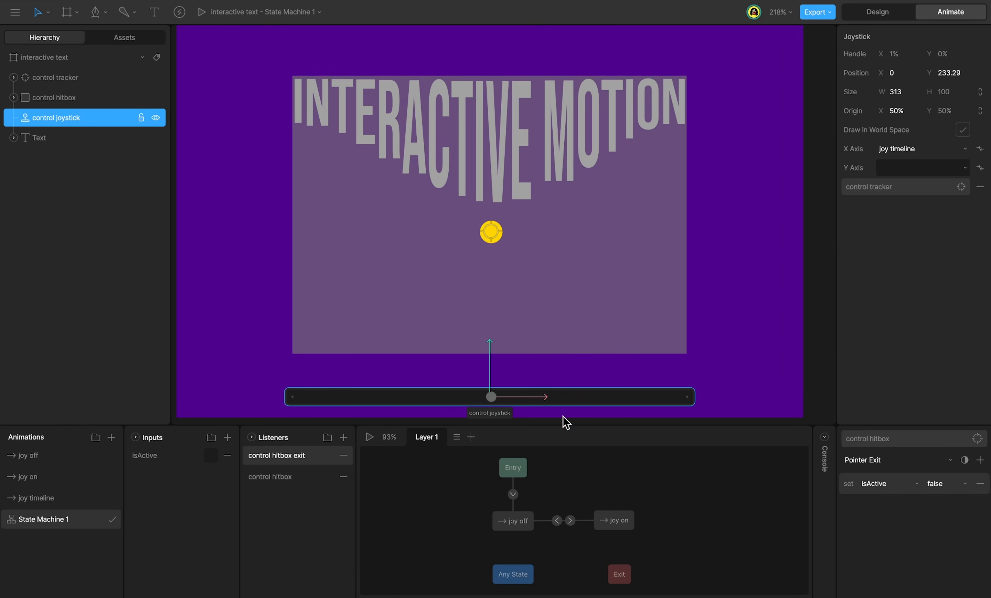
# Step: Set the duration of the joy off to joy on transition to 300 ms
pyautogui.click(571, 521)
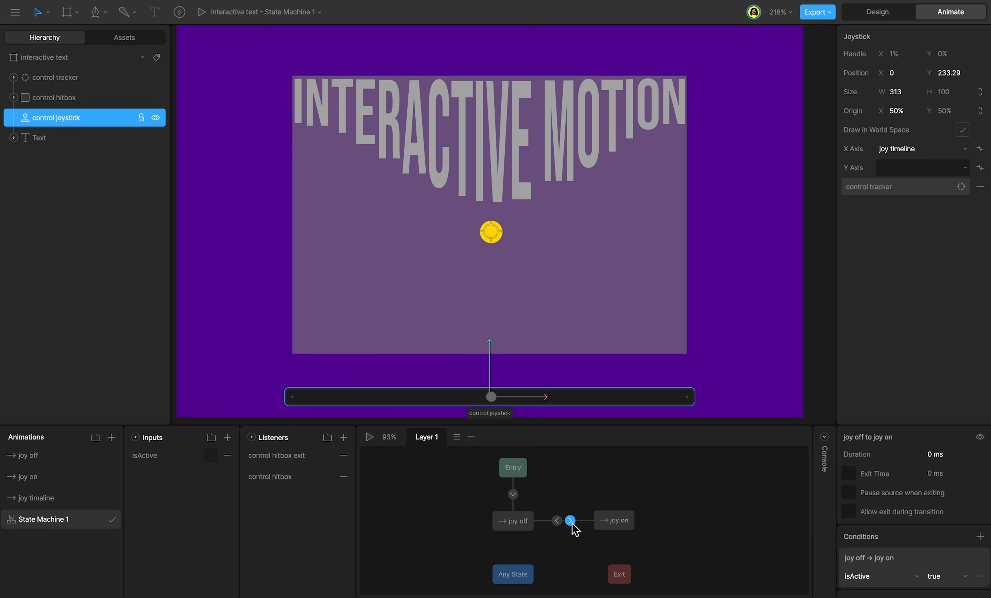
pyautogui.click(953, 459)
pyautogui.write('300')
pyautogui.press('Return')
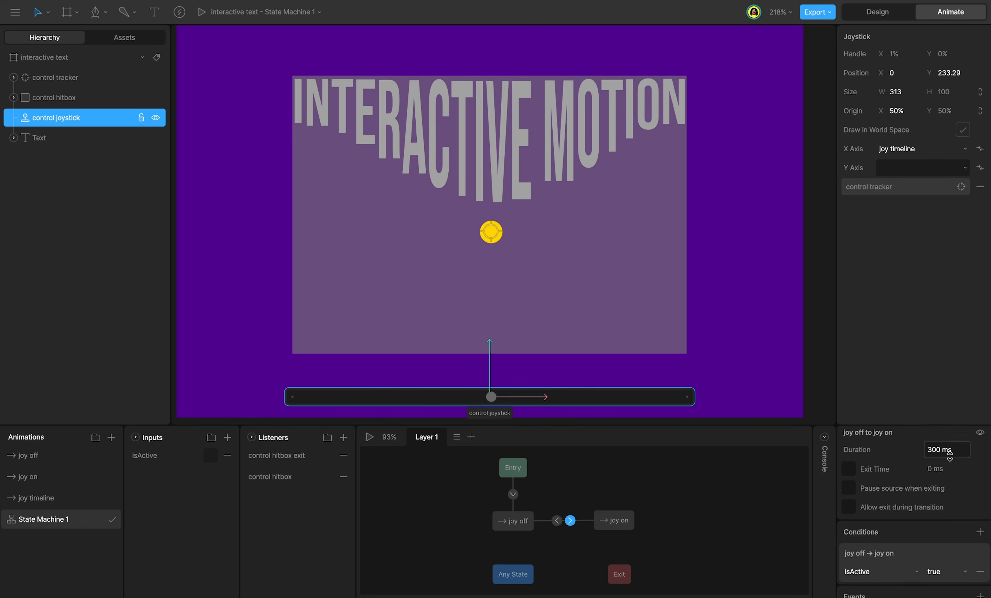
# Step: Give the joy off to joy on transition a cubic interpolation with a fast start and gentle ease-out, and test it
pyautogui.scroll(-5, 951, 457)
pyautogui.click(965, 435)
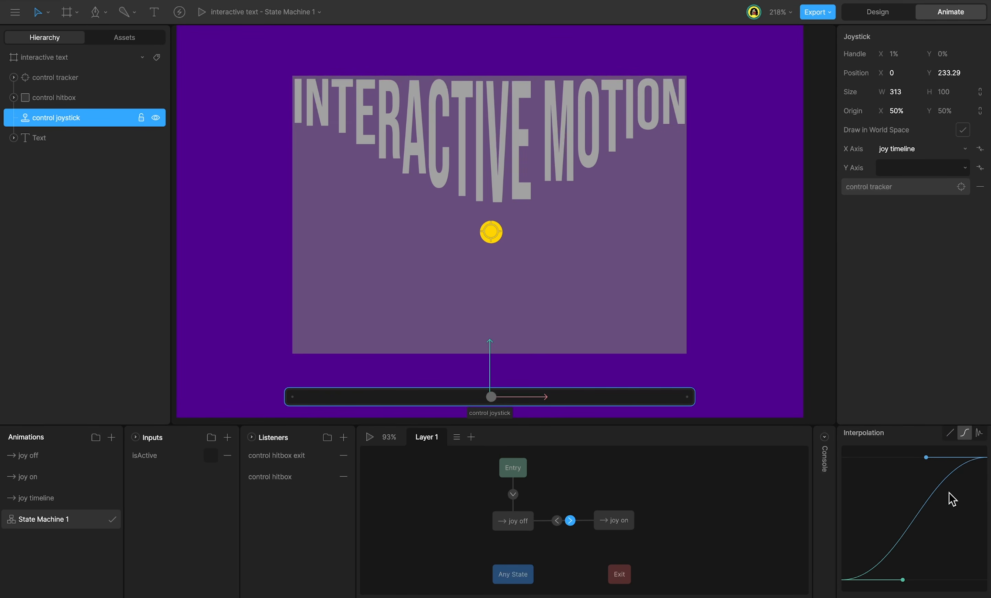
pyautogui.moveTo(903, 584); pyautogui.dragTo(868, 503)
pyautogui.moveTo(927, 457); pyautogui.dragTo(923, 457)
pyautogui.press('space')
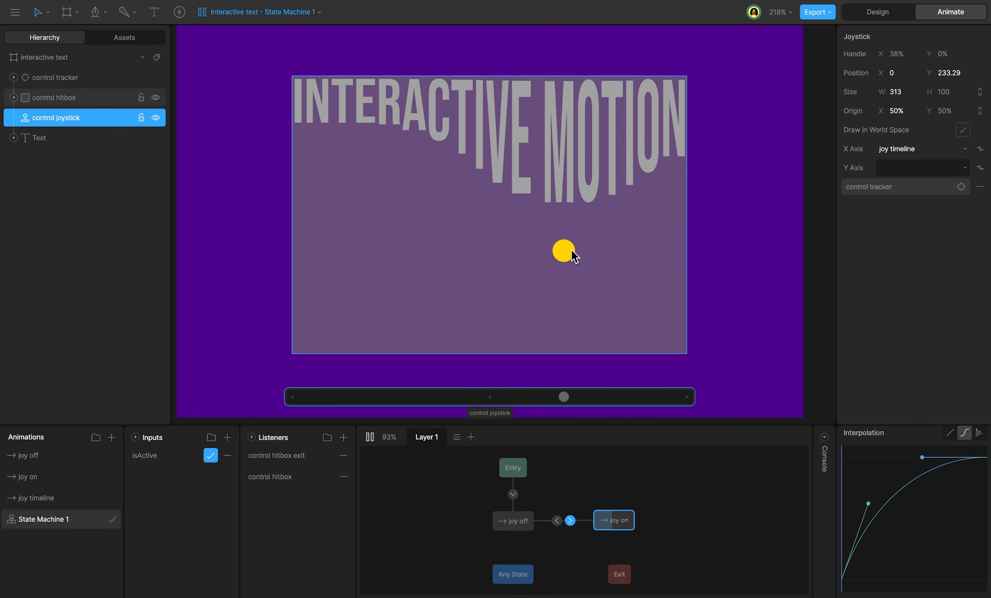
pyautogui.press('space')
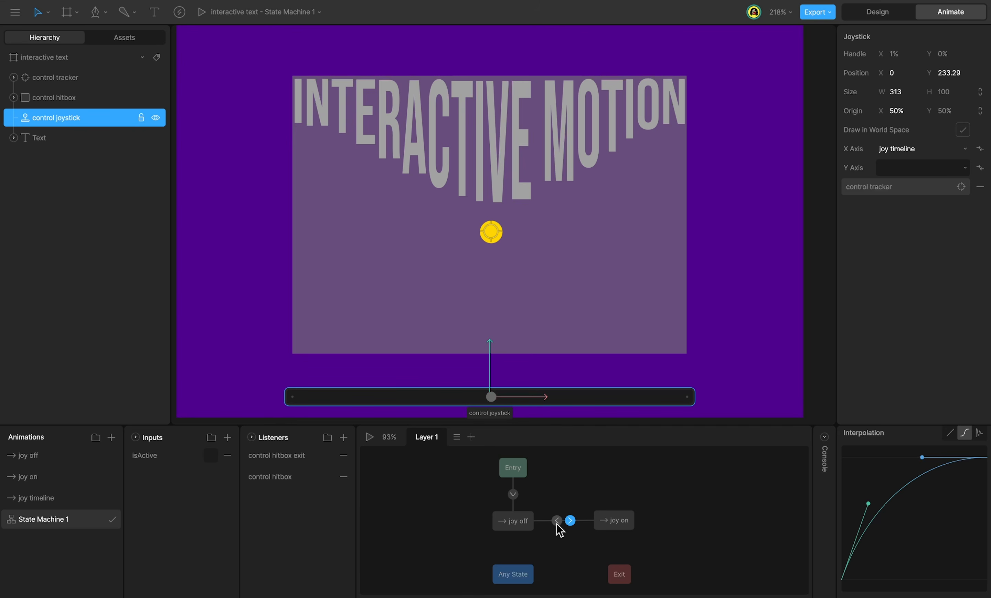
# Step: Set the duration of the joy on to joy off transition to 600 ms
pyautogui.click(557, 521)
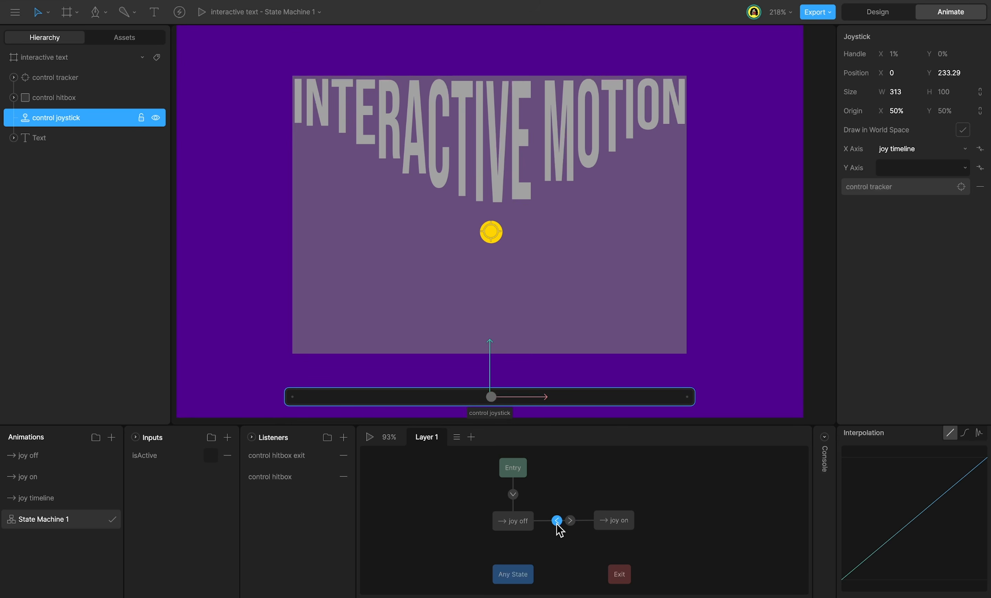
pyautogui.scroll(5, 967, 510)
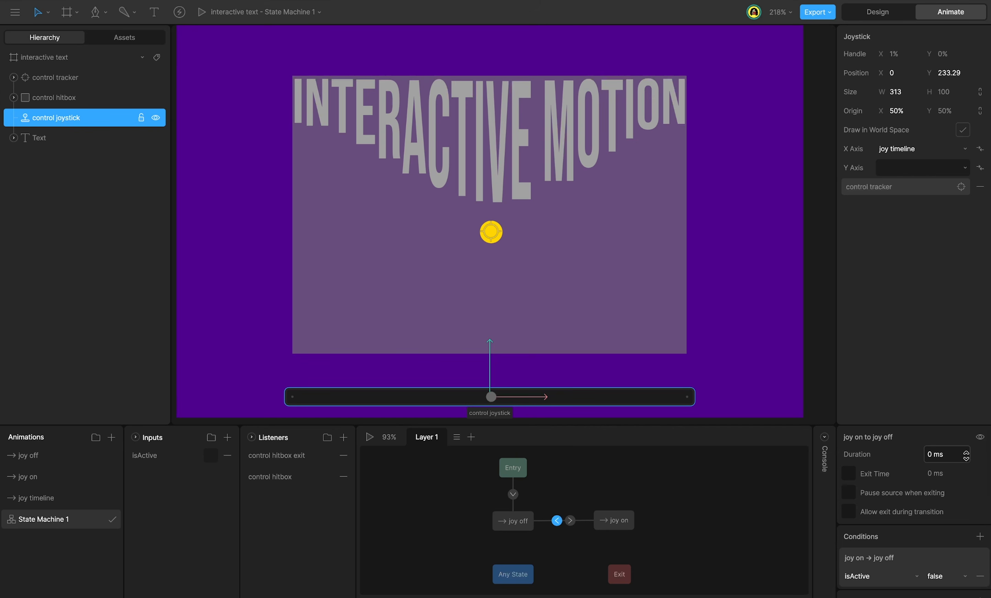
pyautogui.click(966, 454)
pyautogui.press('Return')
# Step: Apply elastic Ease Out interpolation with amplitude 2 and period 0.7 to the joy on to joy off transition, and test it
pyautogui.scroll(-5, 967, 458)
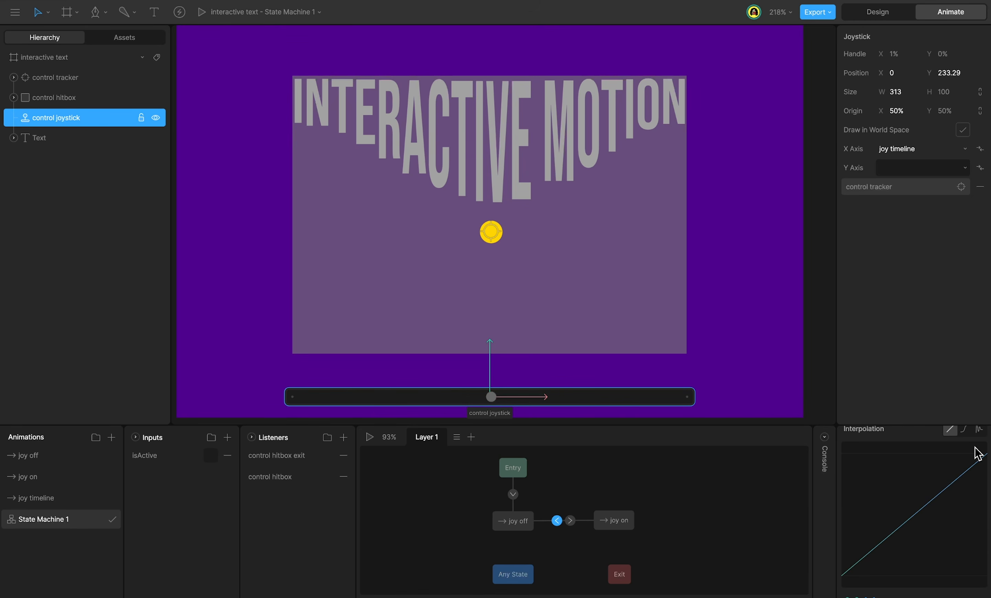
pyautogui.click(979, 431)
pyautogui.moveTo(867, 425); pyautogui.dragTo(866, 327)
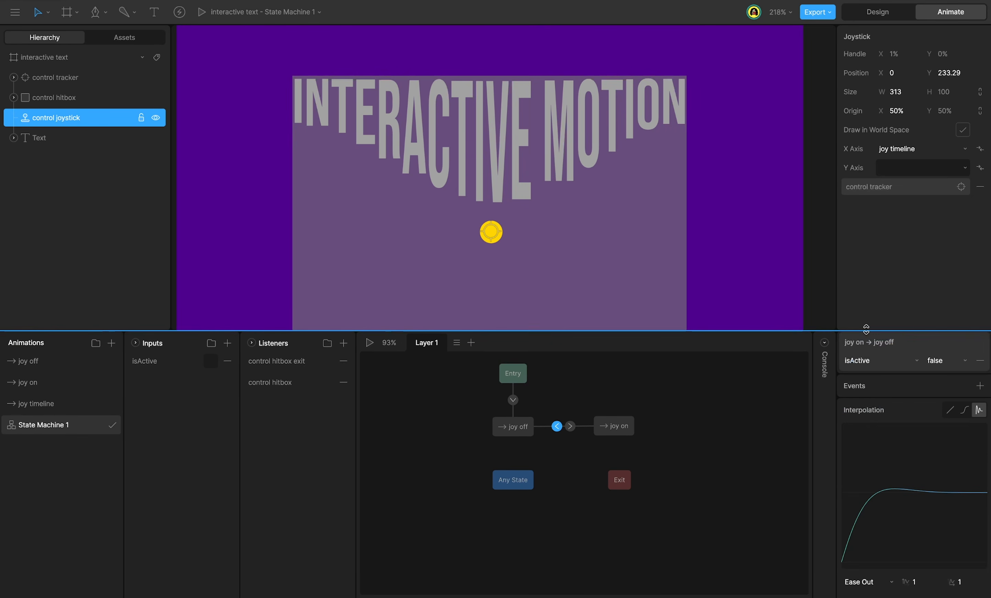
pyautogui.click(929, 582)
pyautogui.write('2')
pyautogui.press('Return')
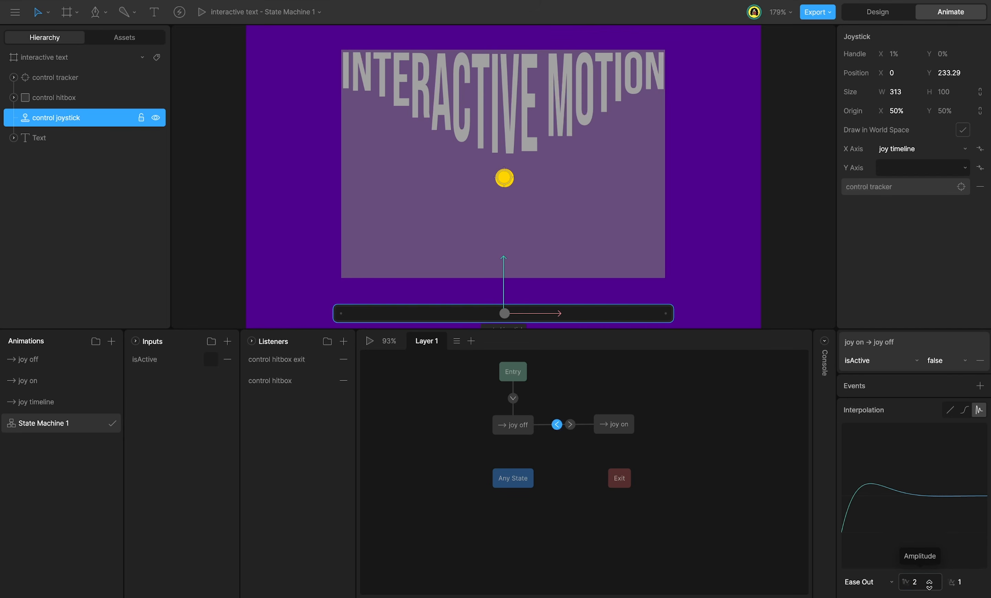
pyautogui.click(966, 582)
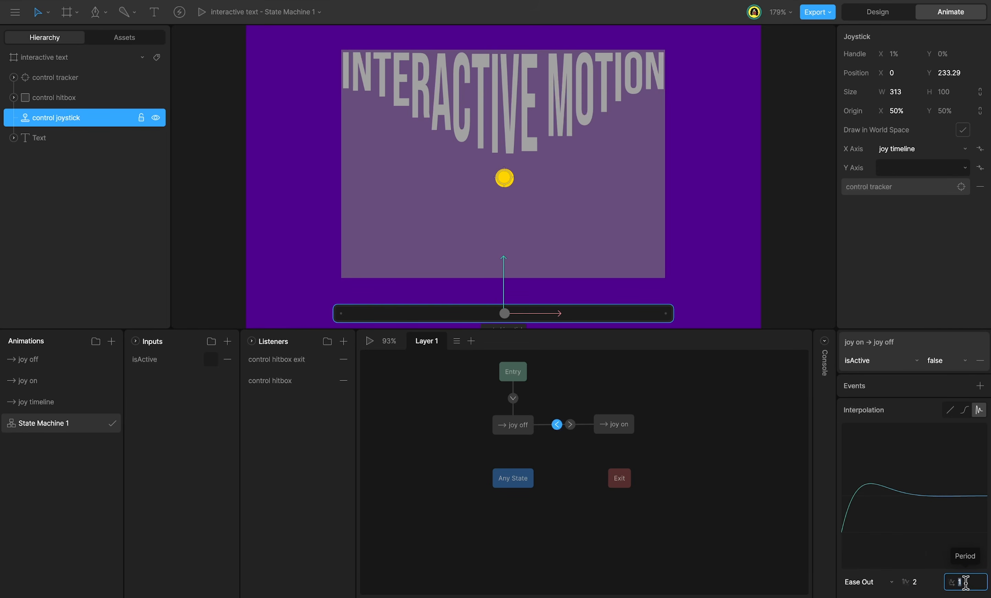
pyautogui.write('0.7')
pyautogui.press('Return')
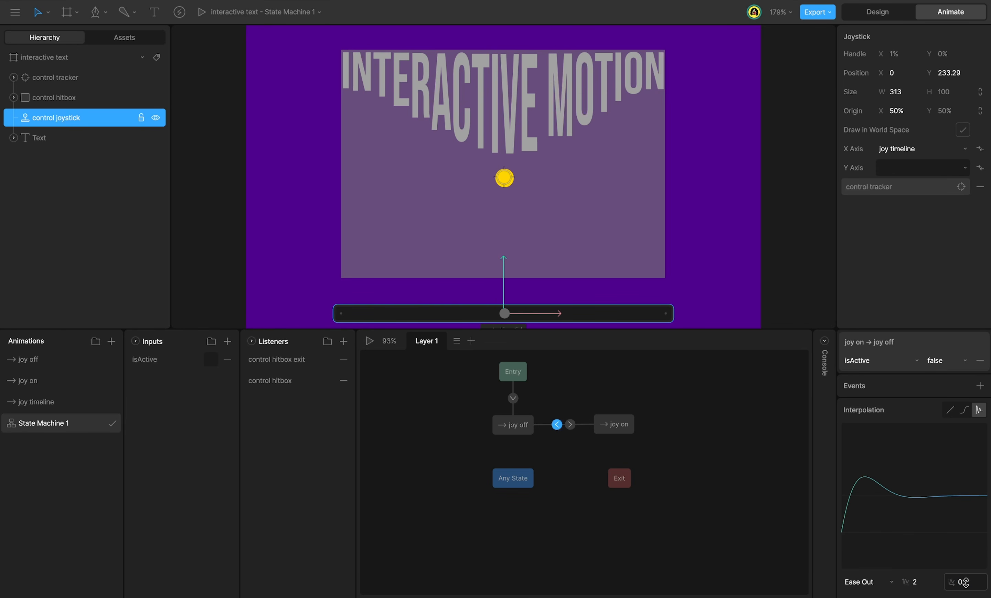
pyautogui.press('space')
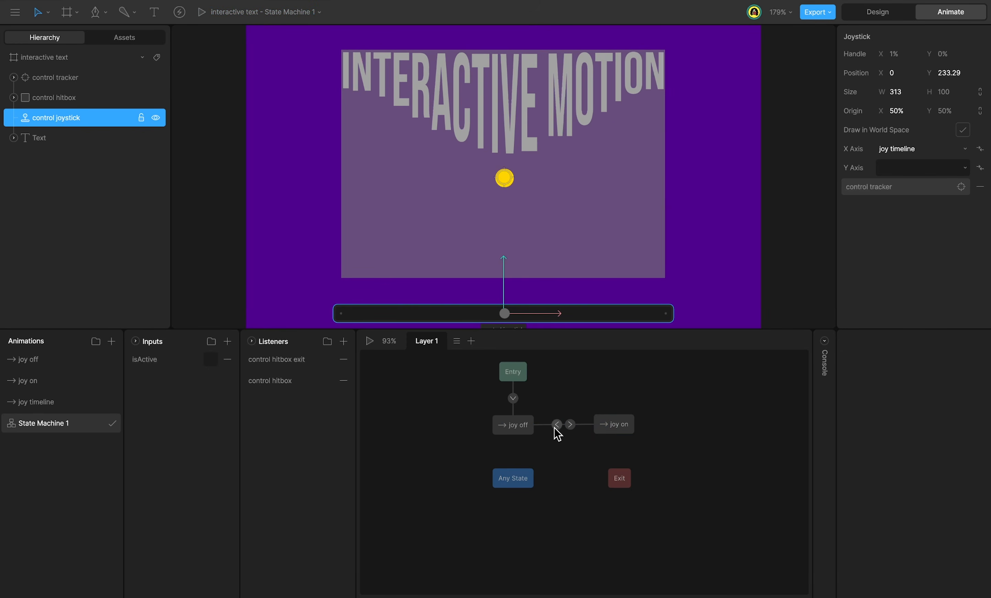
# Step: Allow exit during transition on both transitions between joy on and joy off, and play the state machine to test it
pyautogui.click(557, 425)
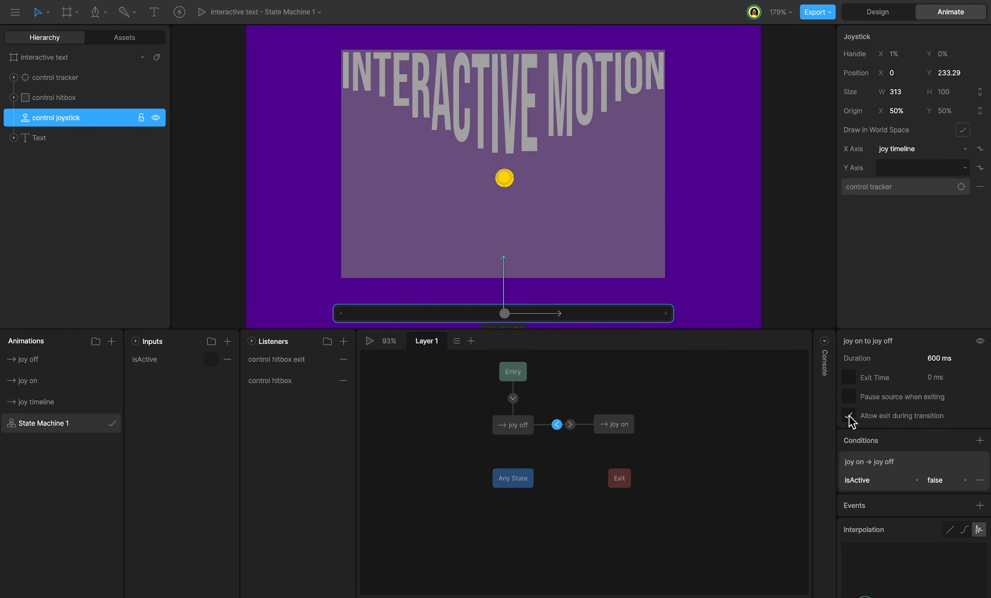
pyautogui.click(570, 425)
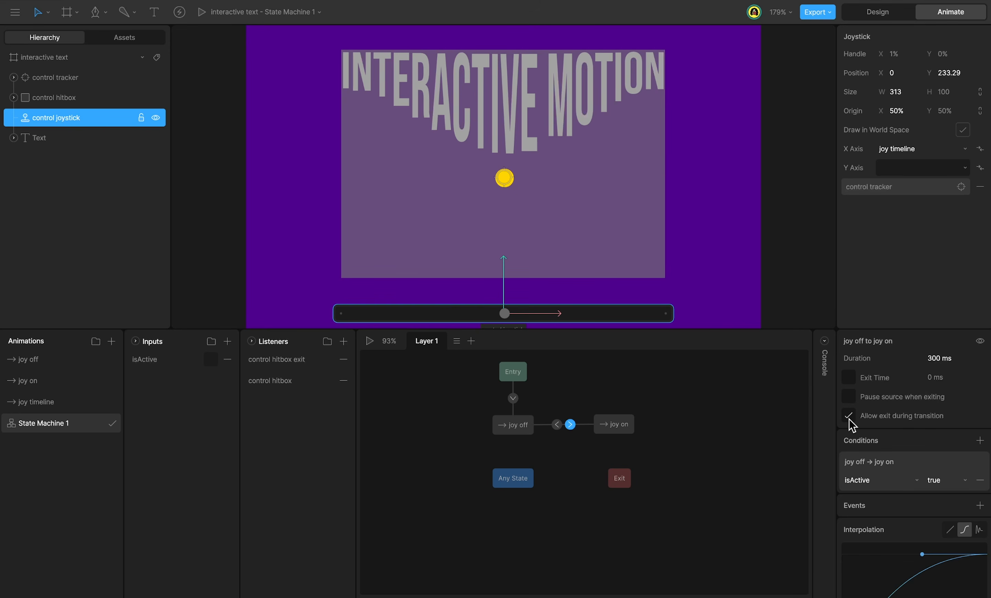
pyautogui.press('space')
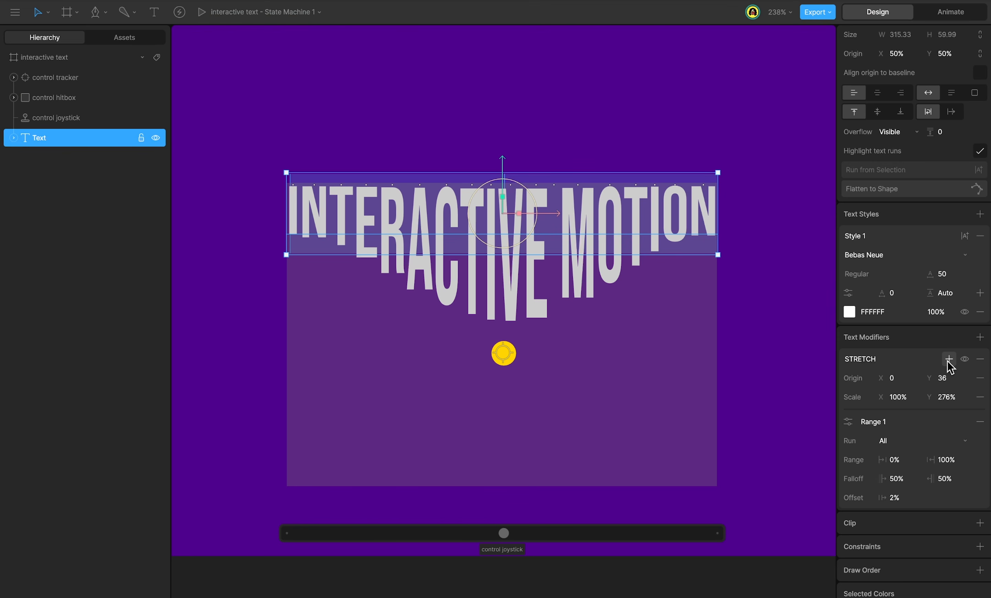
pyautogui.click(949, 358)
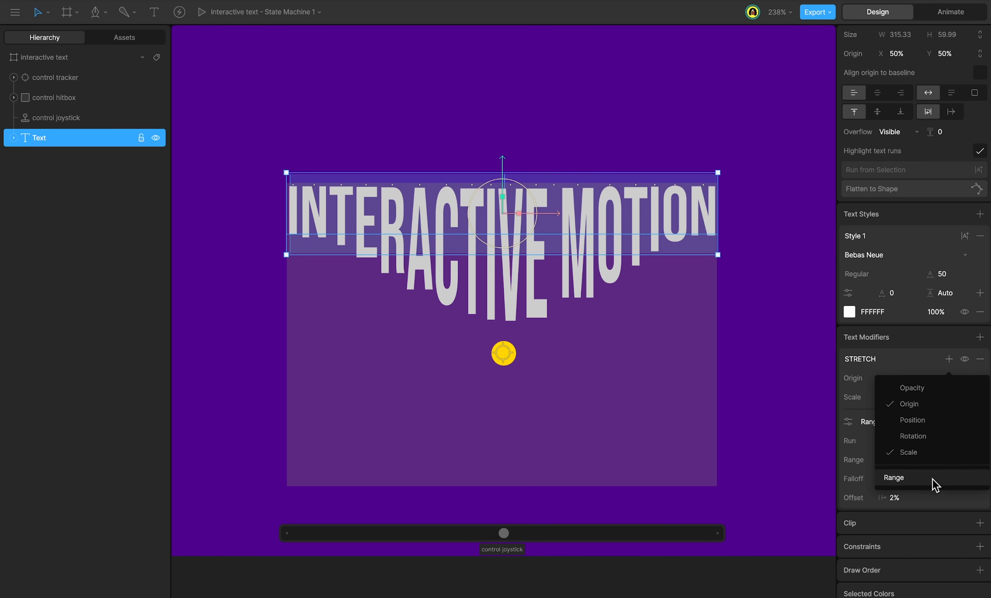
pyautogui.click(944, 357)
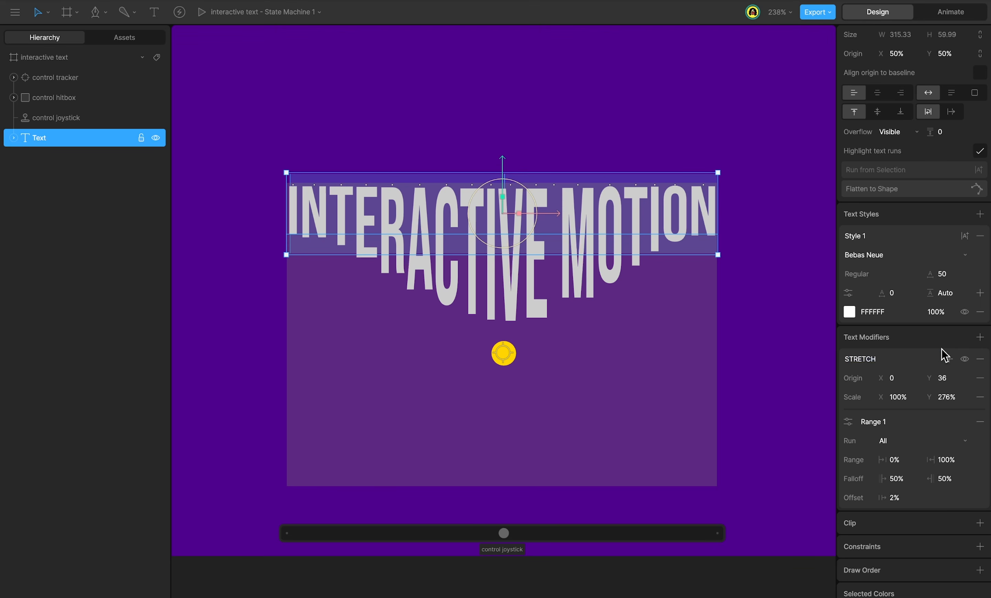
# Step: Duplicate the Text object together with its joy timeline keys, and set the copy's fill colour to green 00FF1B in Design mode
pyautogui.press('Tab')
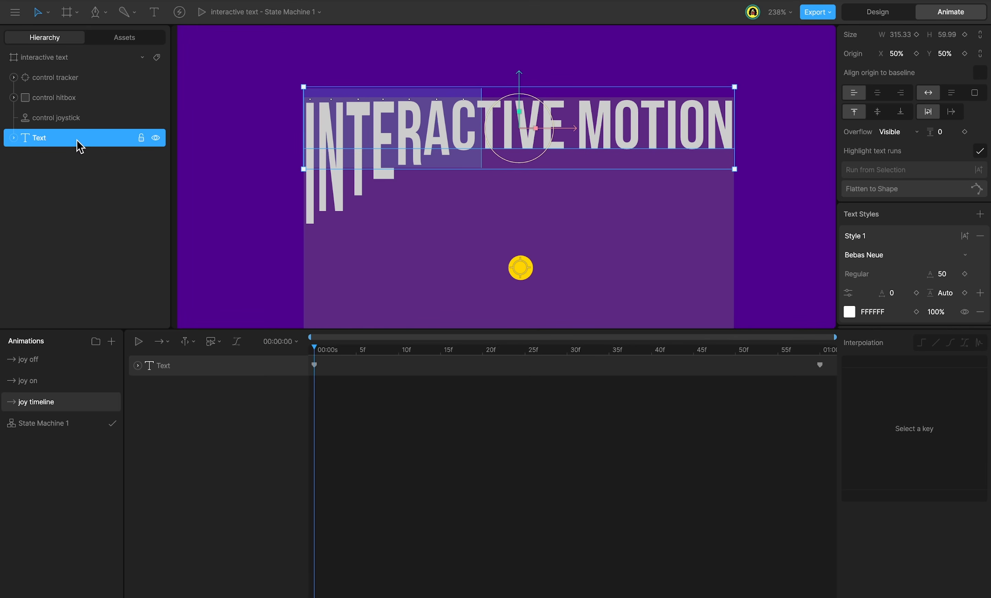
pyautogui.hotkey('ctrl', 'd')
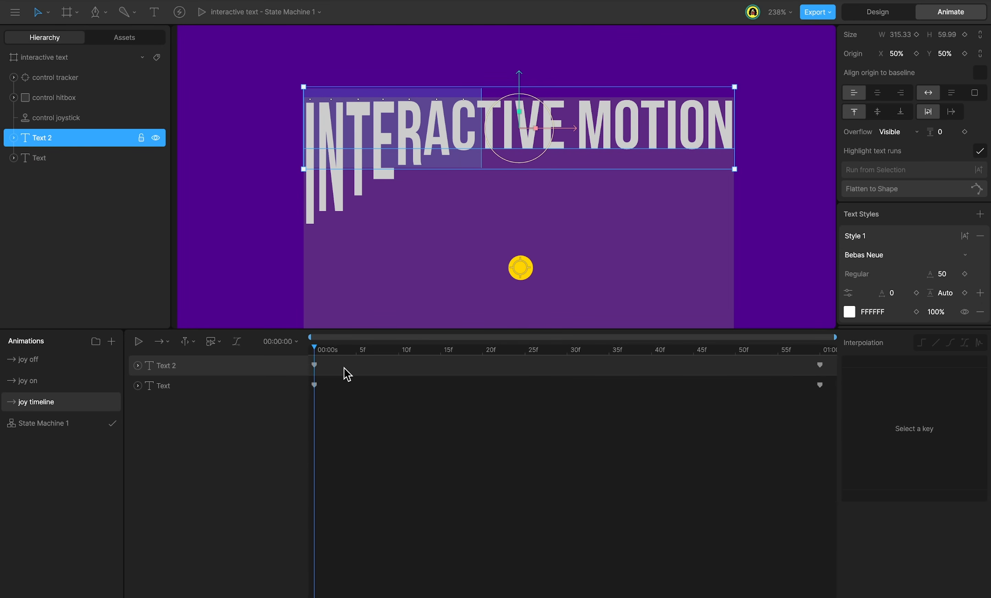
pyautogui.press('Tab')
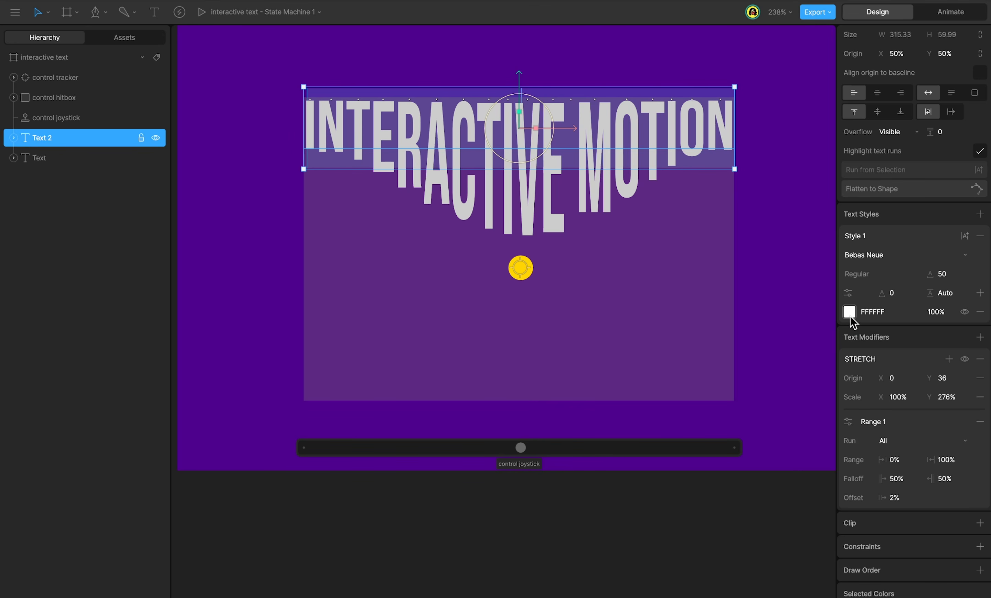
pyautogui.click(851, 316)
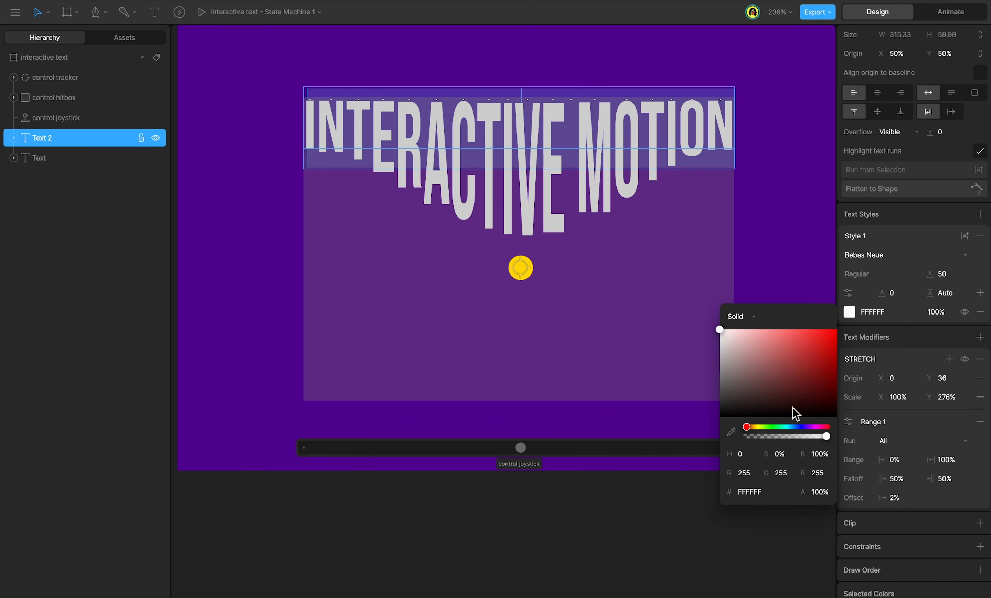
pyautogui.moveTo(752, 427); pyautogui.dragTo(770, 428)
pyautogui.moveTo(787, 352); pyautogui.dragTo(870, 295)
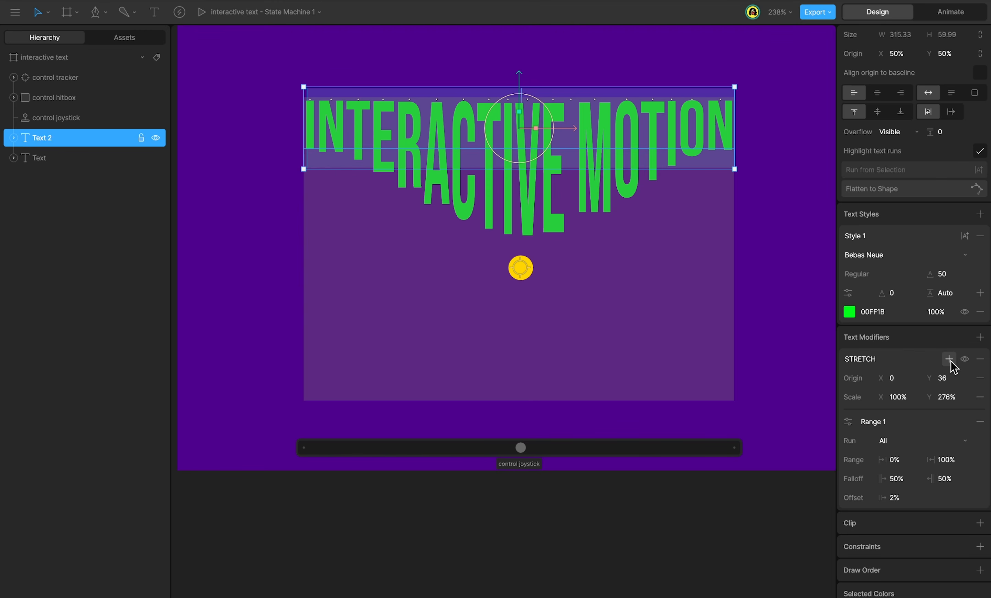
# Step: Add an Opacity property to Text 2's STRETCH modifier, and hide the original Text to preview the fade while shifting the range offset
pyautogui.click(949, 358)
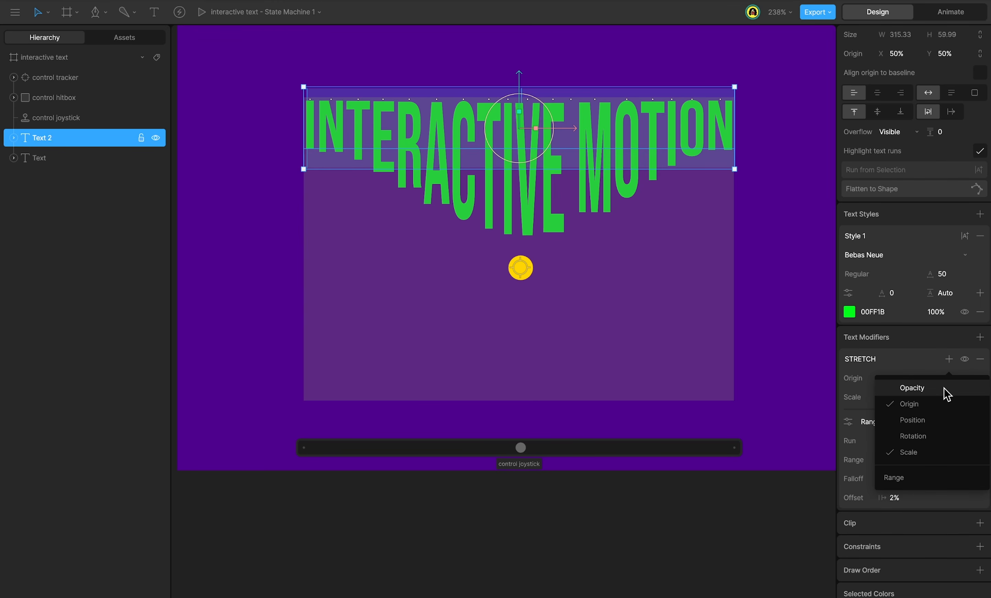
pyautogui.click(925, 387)
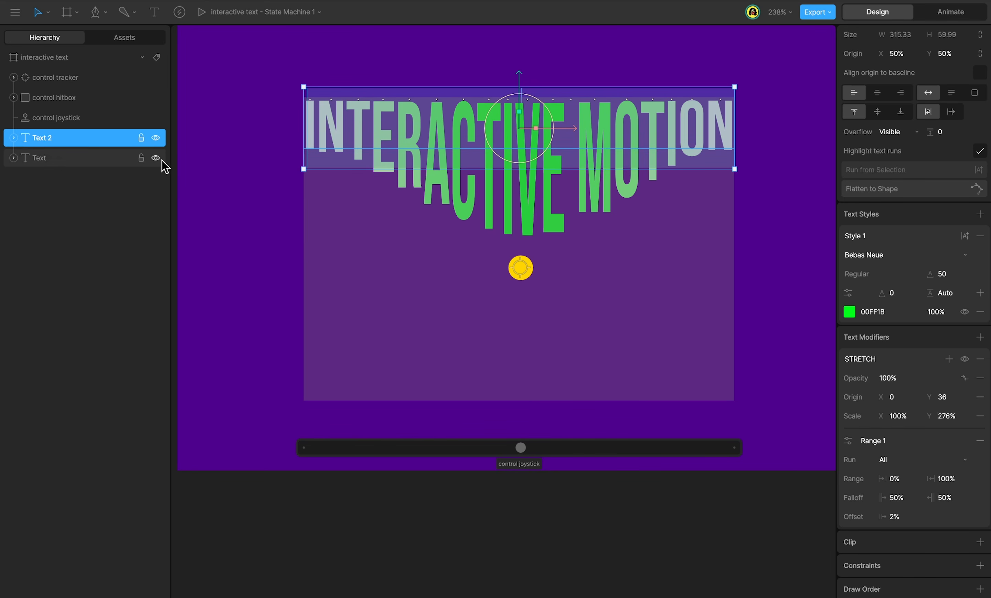
pyautogui.click(156, 158)
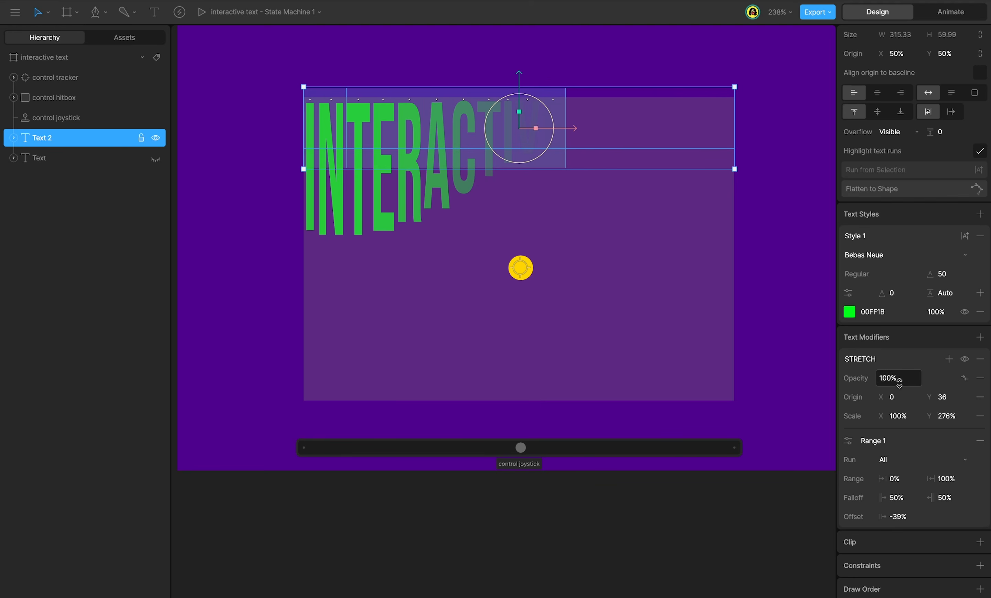
pyautogui.moveTo(892, 508); pyautogui.dragTo(904, 457)
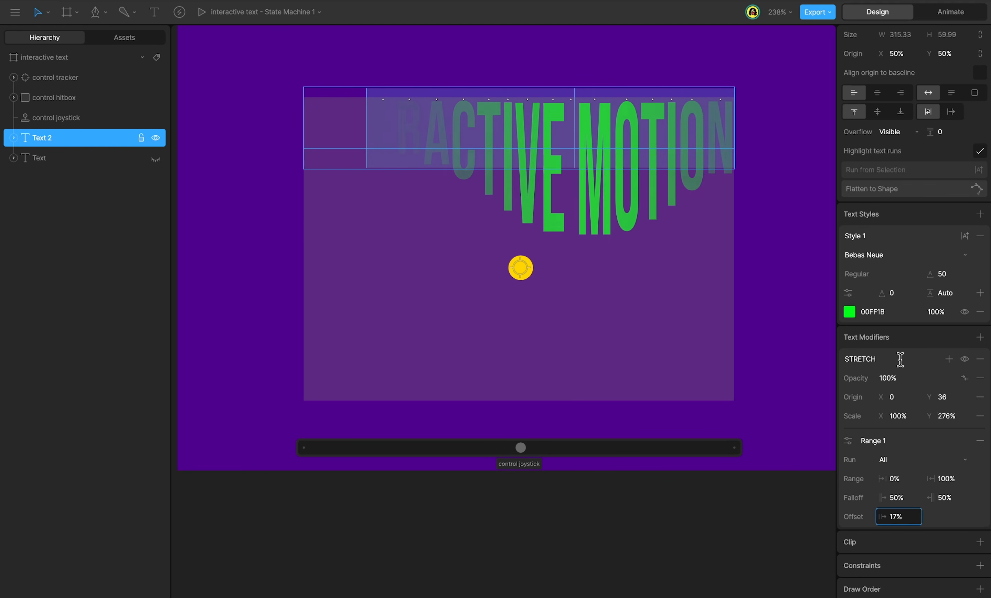
# Step: Show the original Text again and scrub through the joy timeline animation to check the green stretch effect
pyautogui.click(156, 158)
pyautogui.press('Tab')
pyautogui.moveTo(584, 349); pyautogui.dragTo(283, 416)
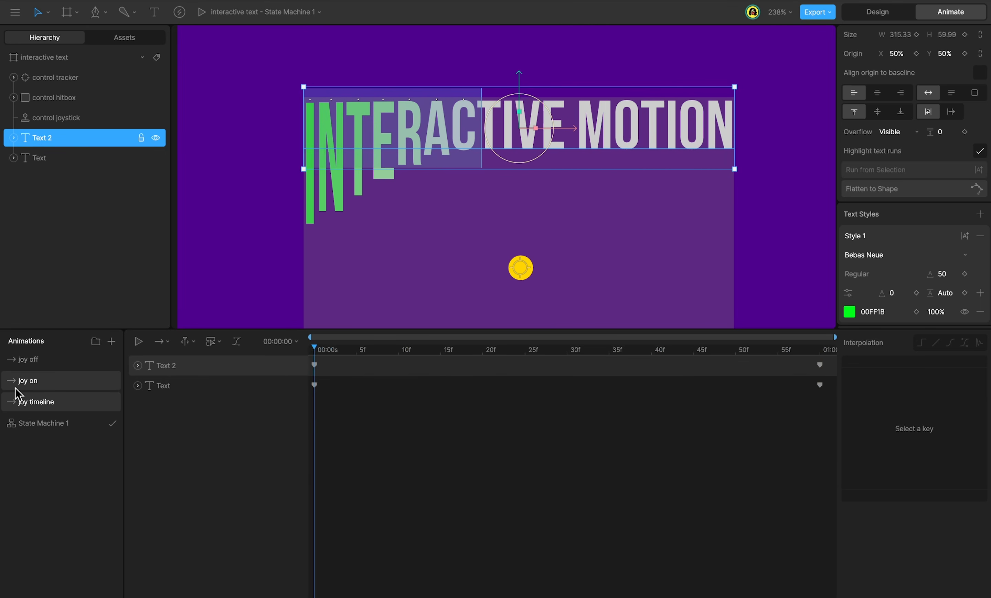
# Step: Key the strength of Text 2's Range 1 at 100% on the first frame of the joy on animation
pyautogui.click(39, 385)
pyautogui.scroll(-6, 886, 221)
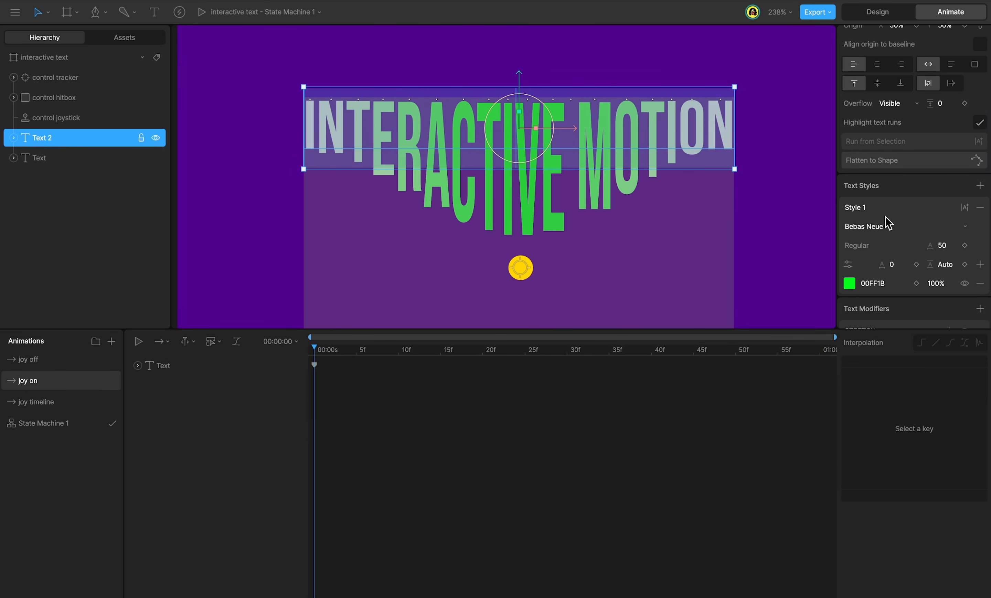
pyautogui.click(848, 224)
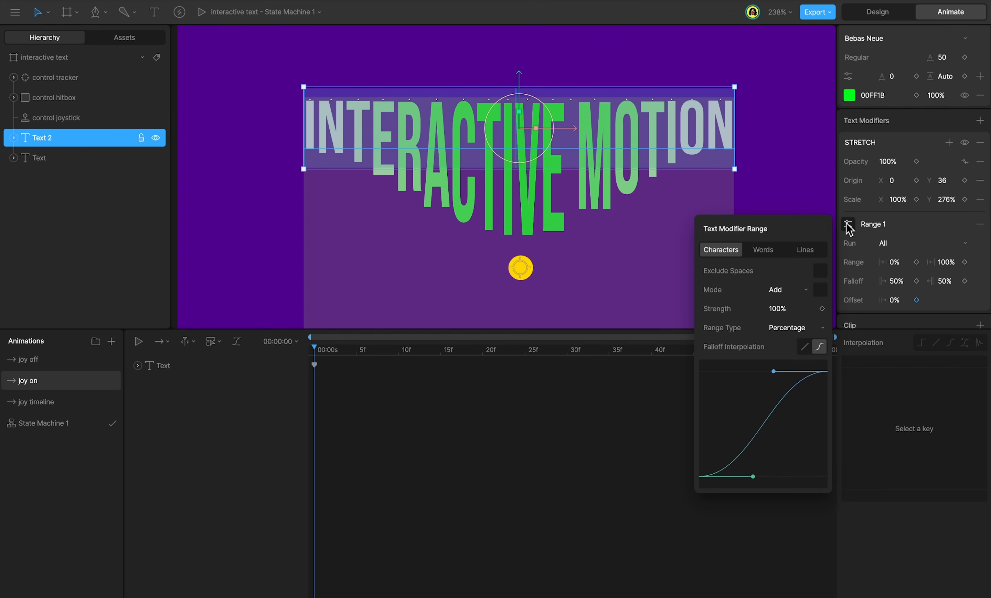
pyautogui.click(822, 308)
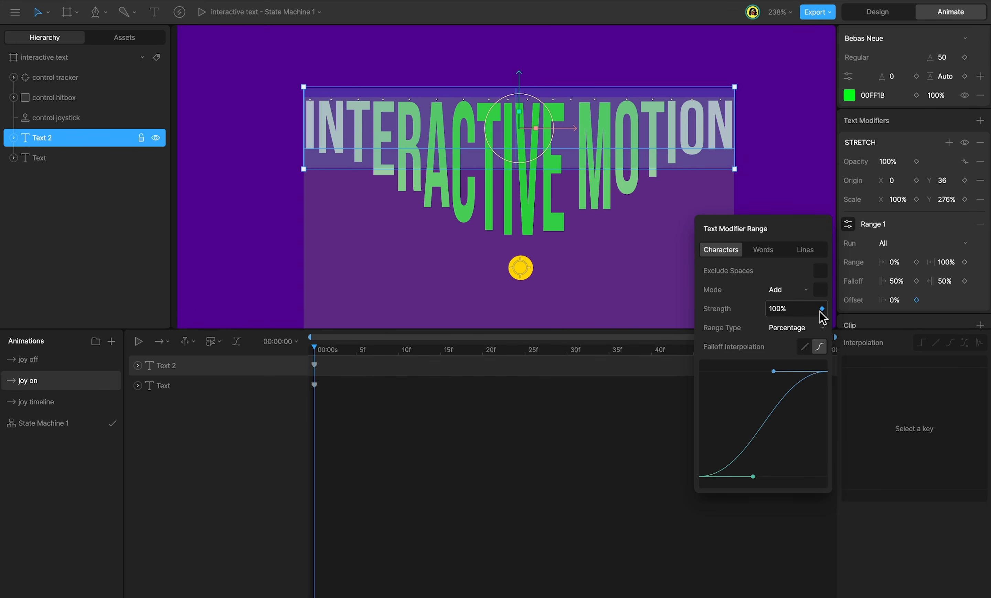
# Step: Key the strength of Text 2's Range 1 on the first frame of the joy off animation
pyautogui.click(36, 360)
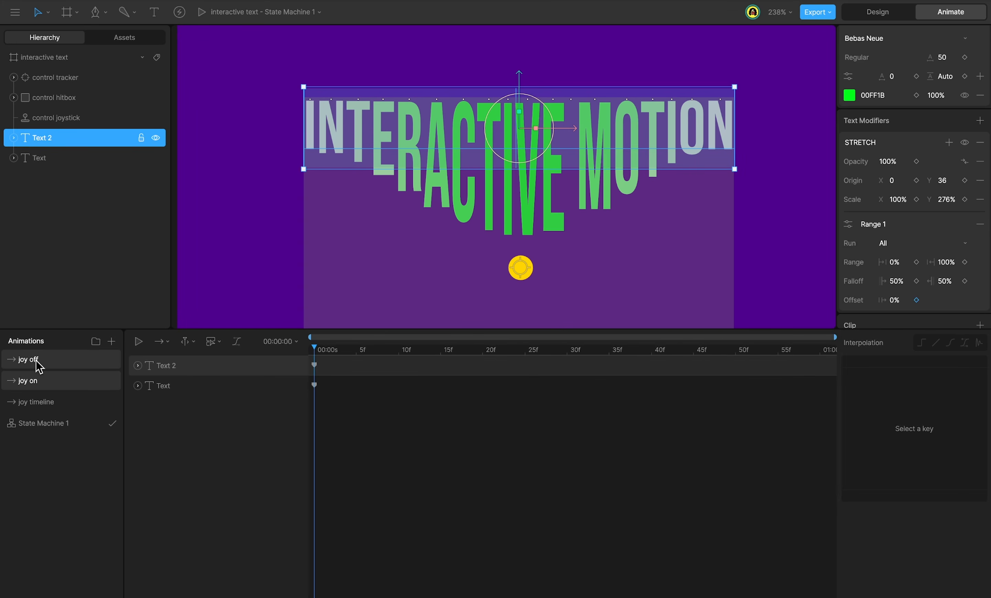
pyautogui.click(848, 224)
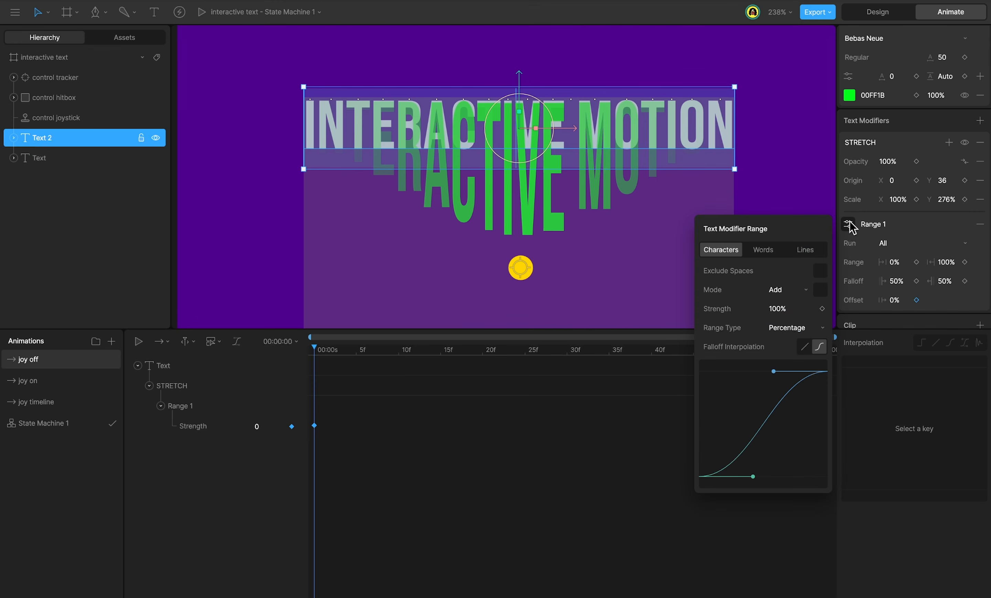
pyautogui.click(801, 308)
pyautogui.press('Return')
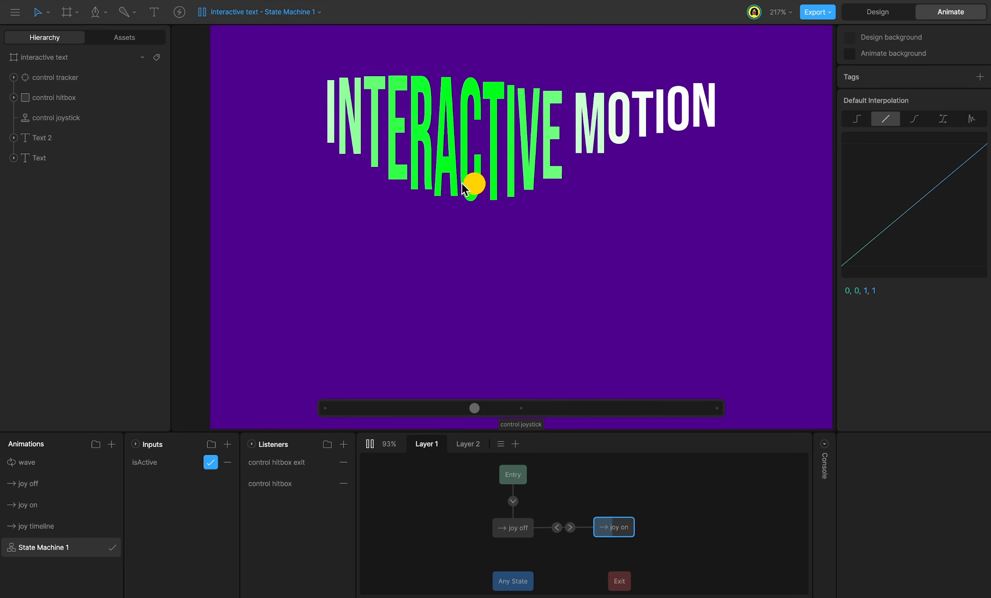
# Step: Hide Text 2 in Design mode and add a modifier group named WAVE to the original Text
pyautogui.press('Tab')
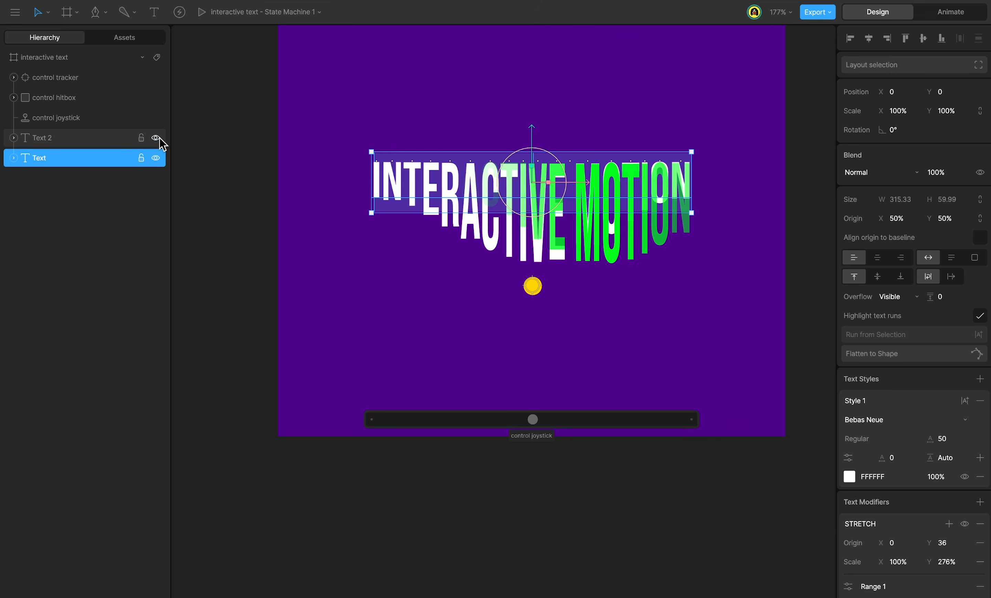
pyautogui.click(157, 137)
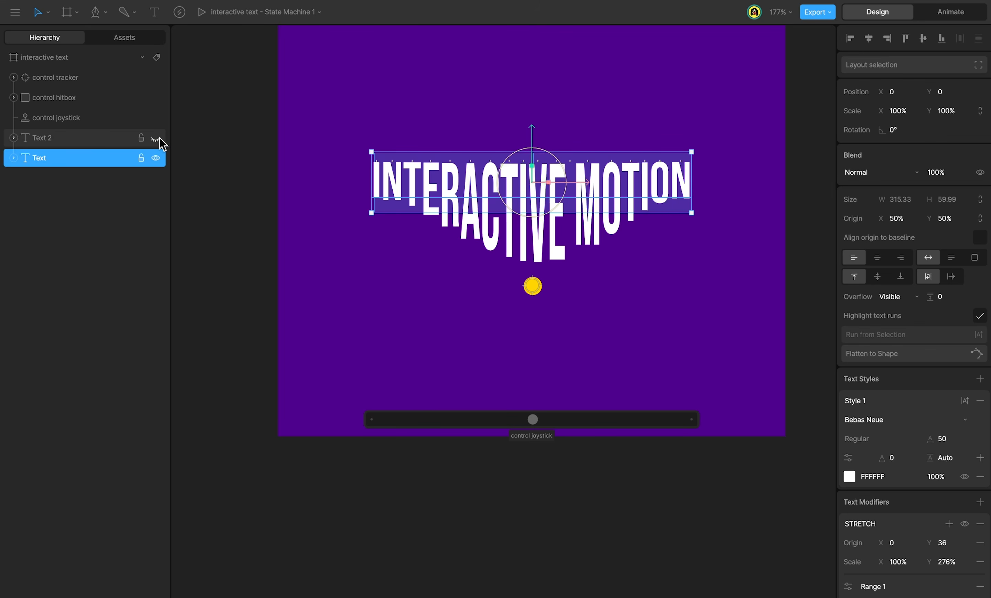
pyautogui.scroll(-5, 925, 379)
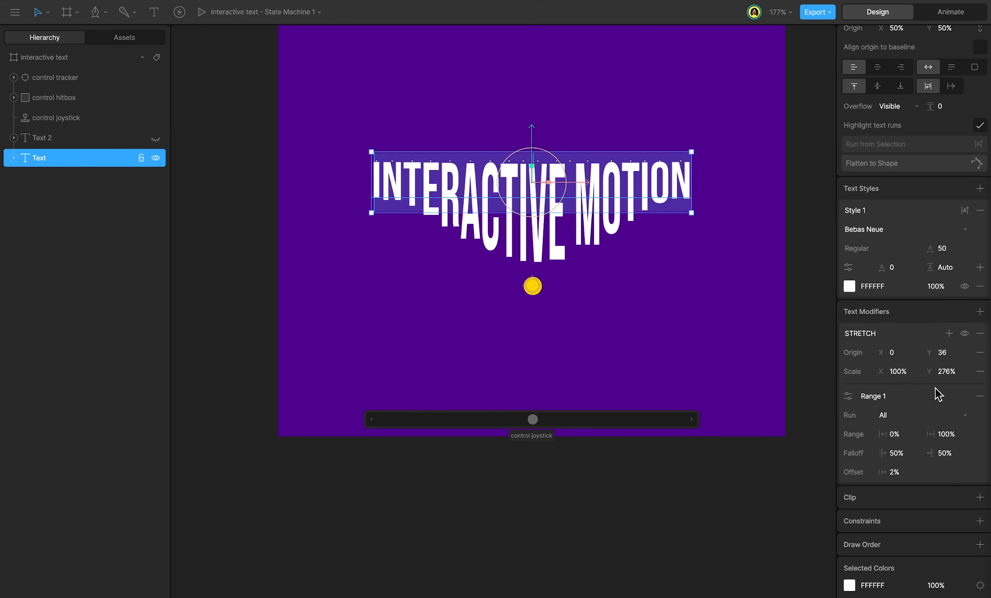
pyautogui.click(980, 312)
pyautogui.scroll(-3, 981, 317)
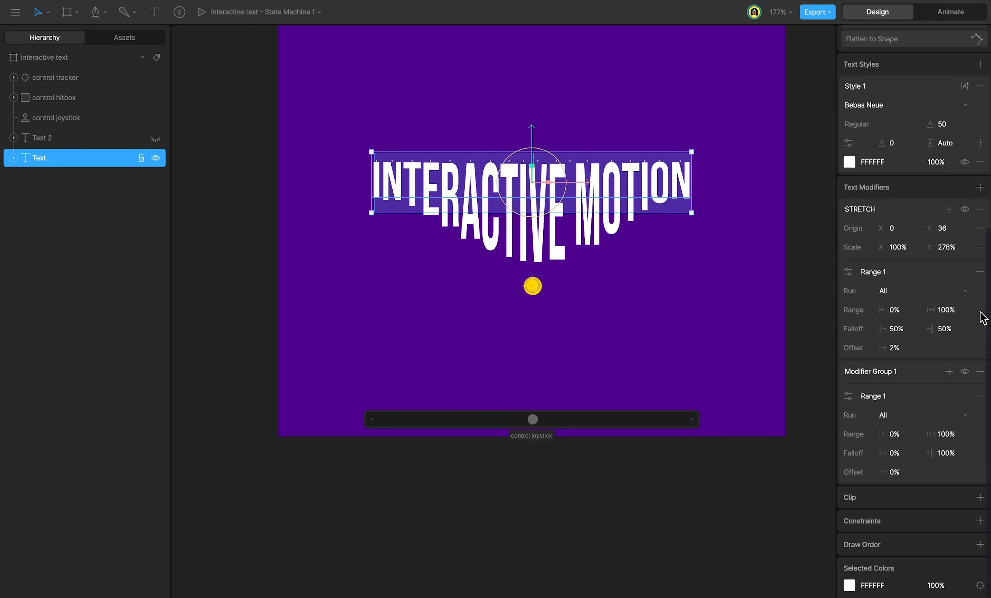
pyautogui.doubleClick(897, 371)
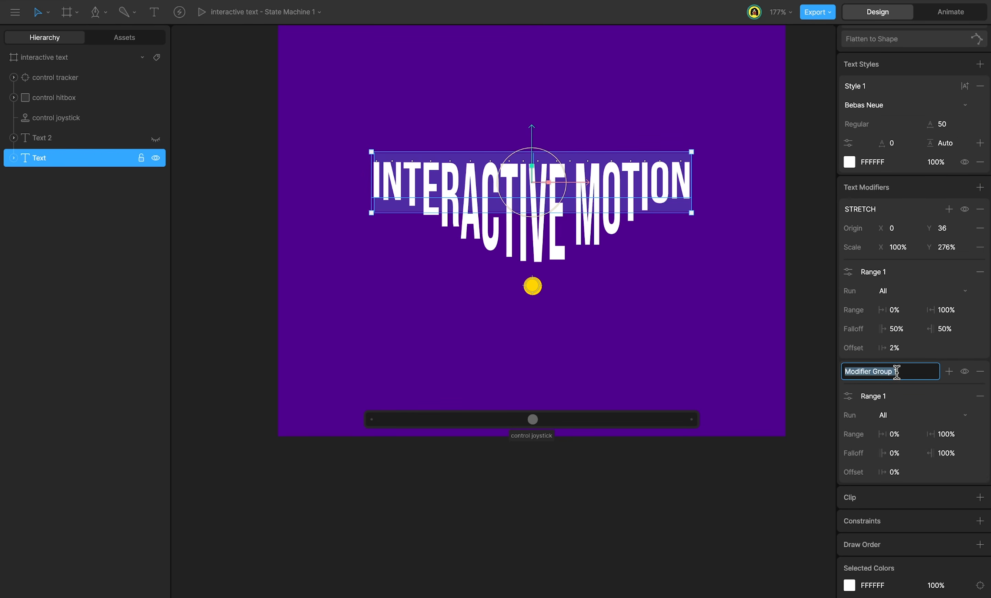
pyautogui.write('WAVE')
pyautogui.press('Return')
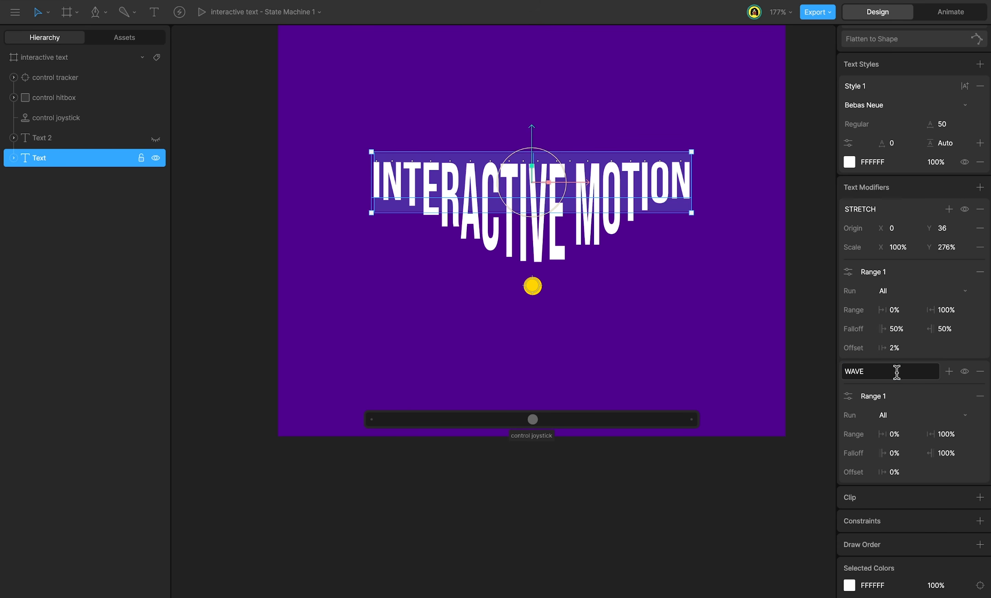
# Step: Set the offset of the STRETCH modifier's Range 1 to -100% on the original Text
pyautogui.click(899, 347)
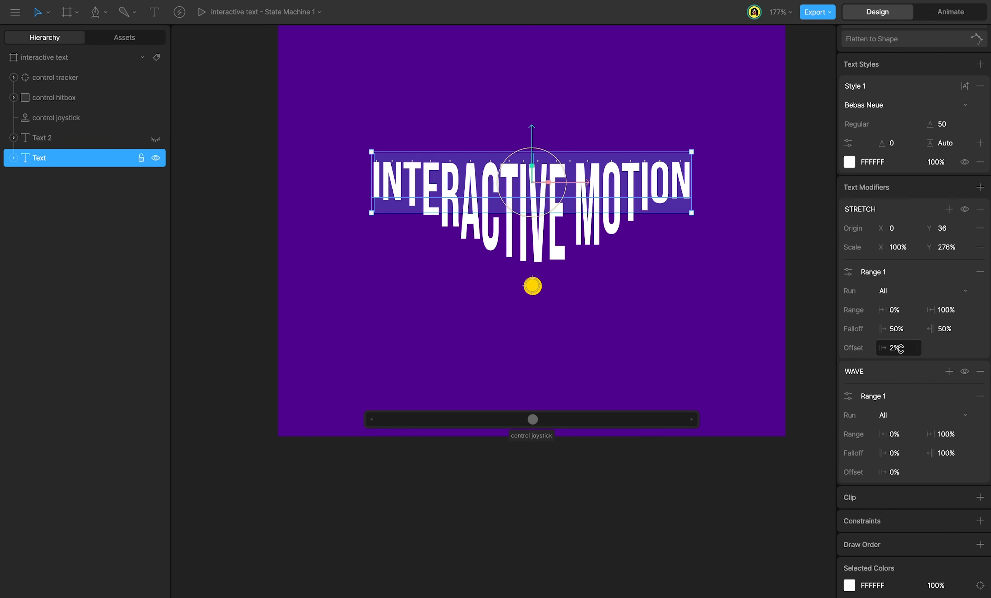
pyautogui.write('-100')
pyautogui.press('Return')
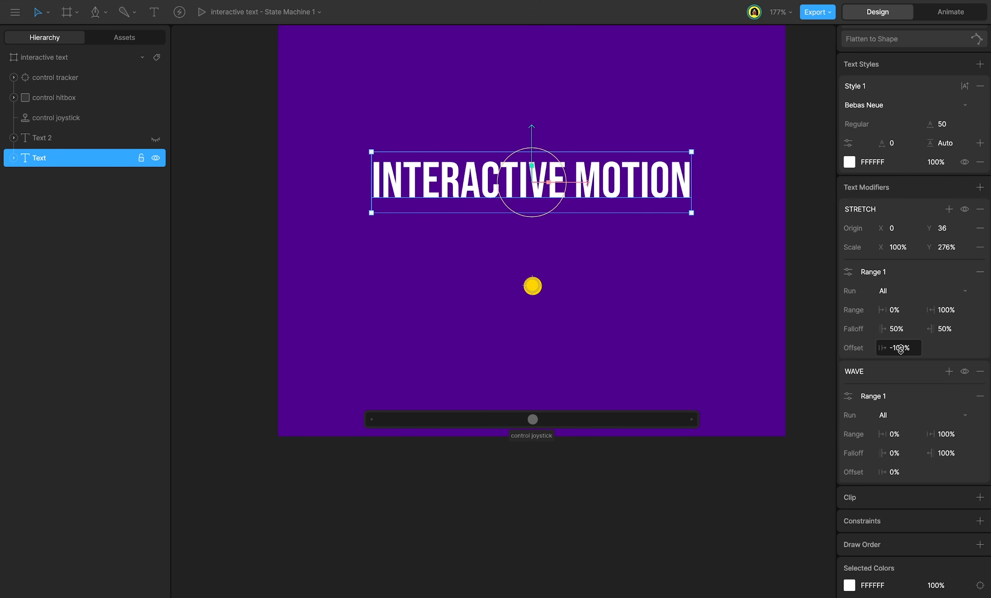
# Step: Add a Position property to the WAVE modifier and set its Y value to -15
pyautogui.click(949, 371)
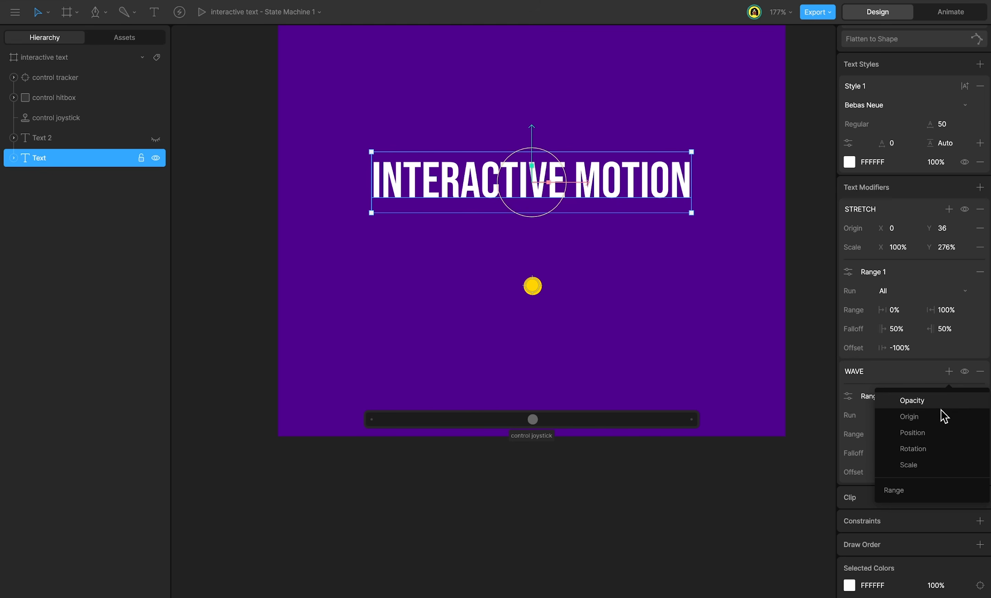
pyautogui.click(939, 429)
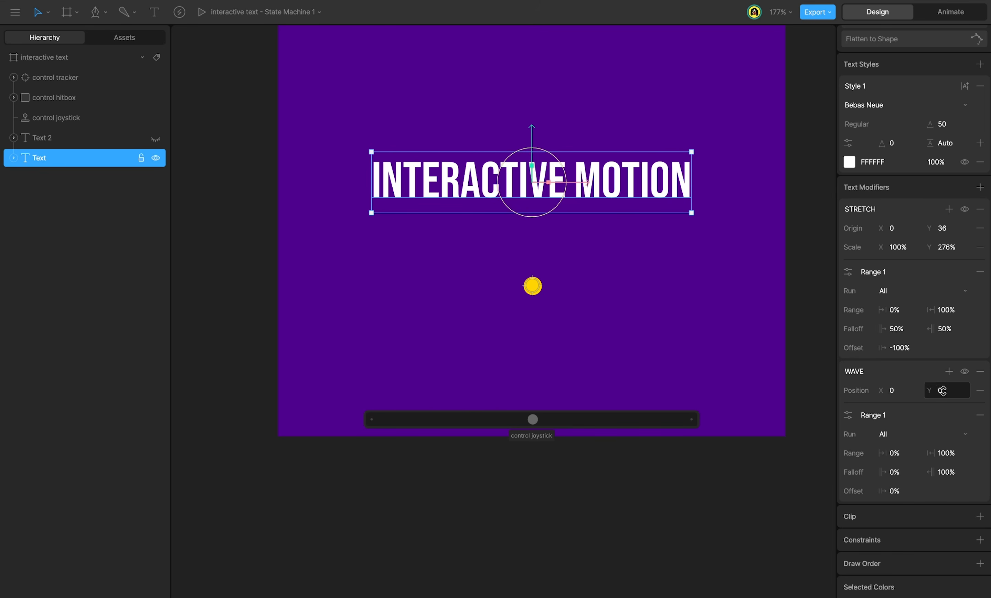
pyautogui.moveTo(950, 390); pyautogui.dragTo(950, 389)
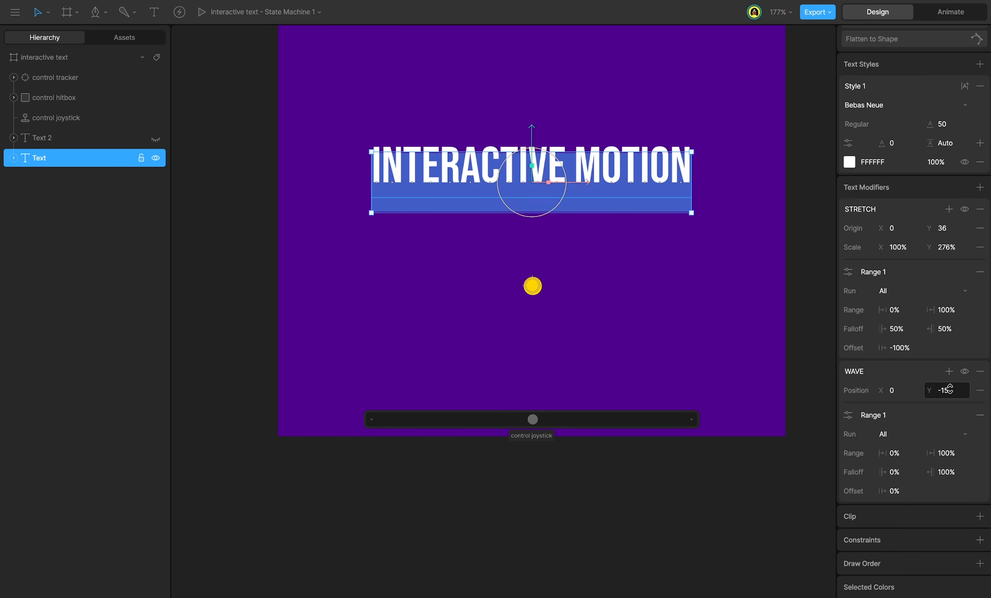
# Step: Set both falloff values of WAVE's Range 1 to 50%
pyautogui.click(898, 472)
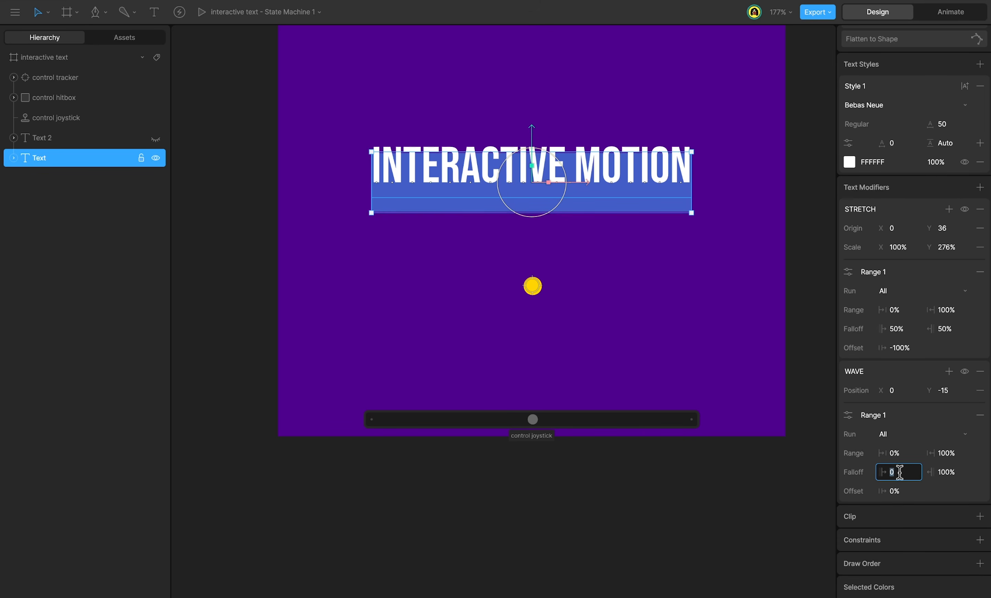
pyautogui.write('50')
pyautogui.press('Return')
pyautogui.click(956, 472)
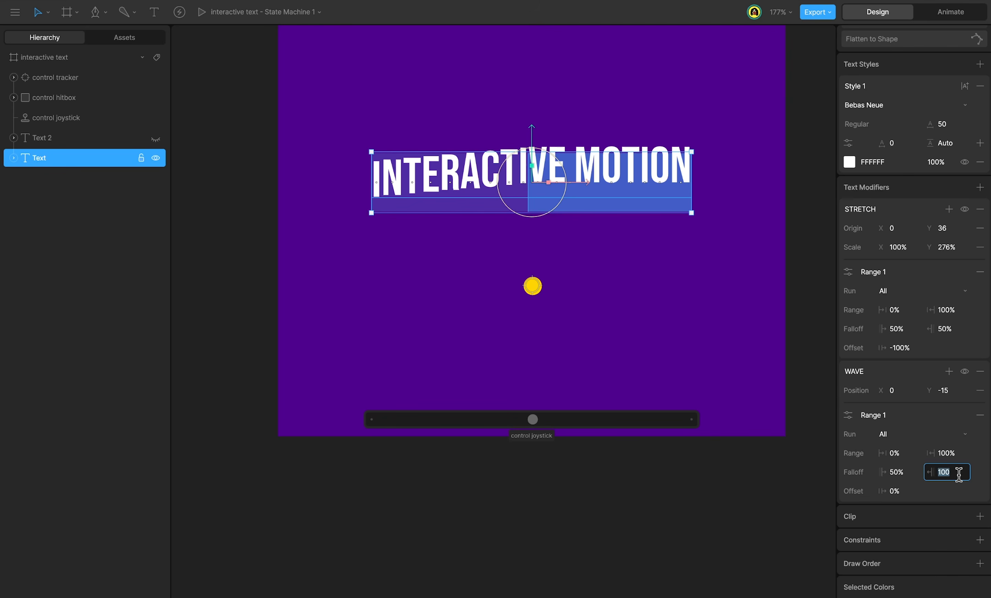
pyautogui.write('50')
pyautogui.press('Return')
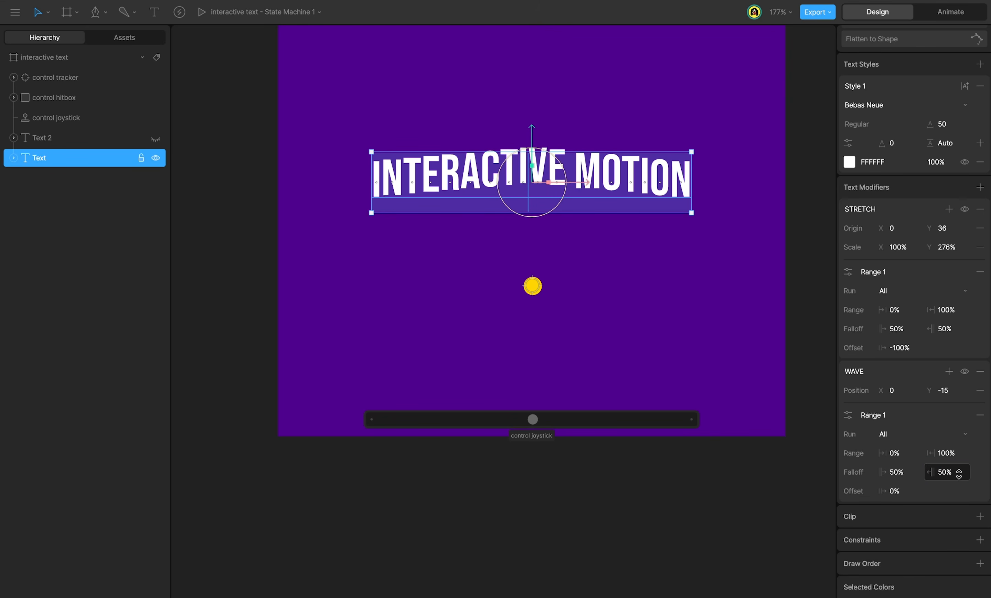
# Step: Switch WAVE Range 1's falloff interpolation to the eased curve, and preview the wave with a temporary offset change that is undone
pyautogui.click(849, 416)
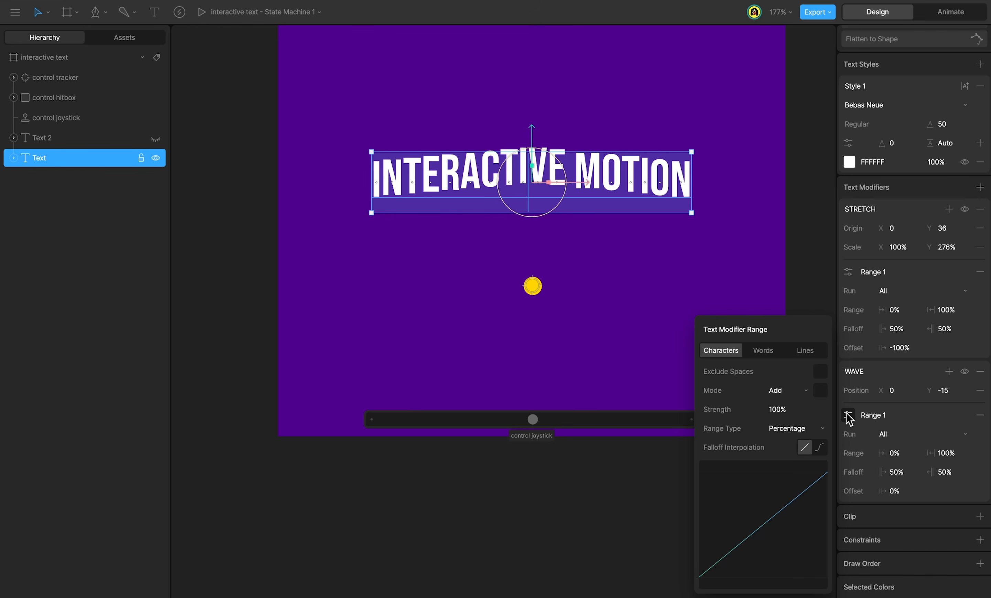
pyautogui.click(819, 447)
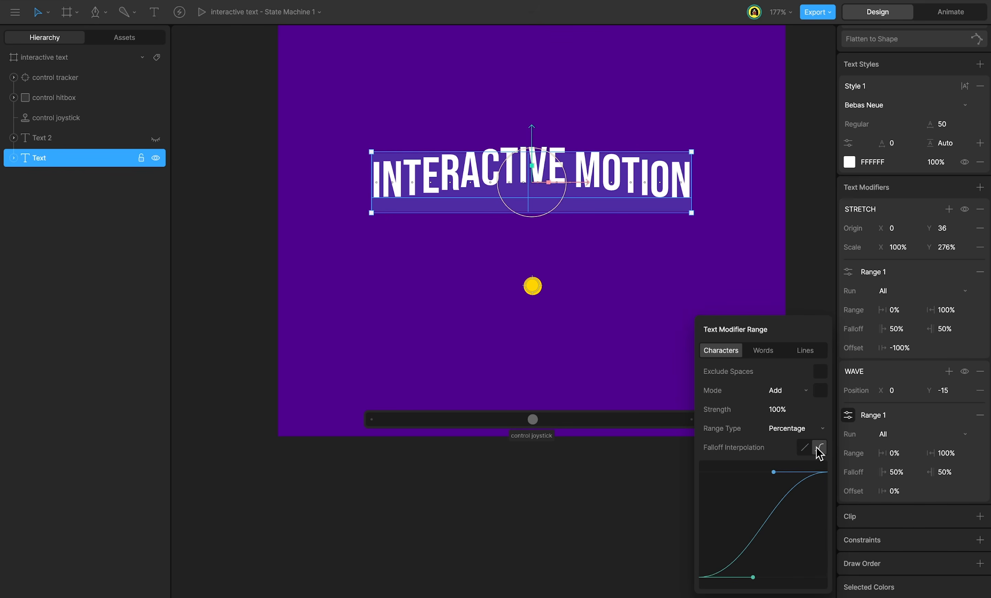
pyautogui.moveTo(892, 491); pyautogui.dragTo(890, 358)
pyautogui.hotkey('ctrl', 'z')
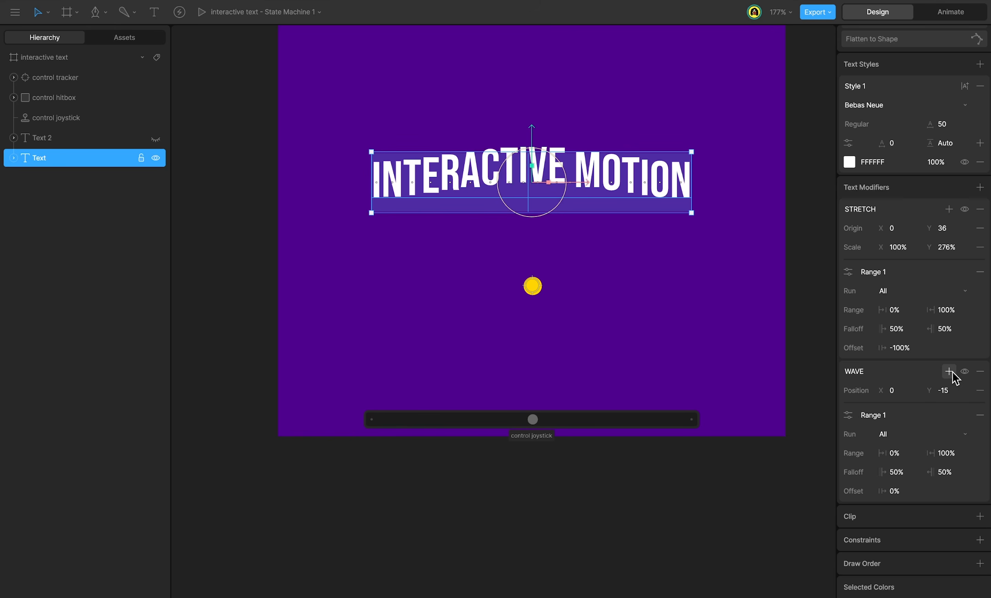
# Step: Add a second range to the WAVE modifier and set both of its falloff values to 50%
pyautogui.click(949, 371)
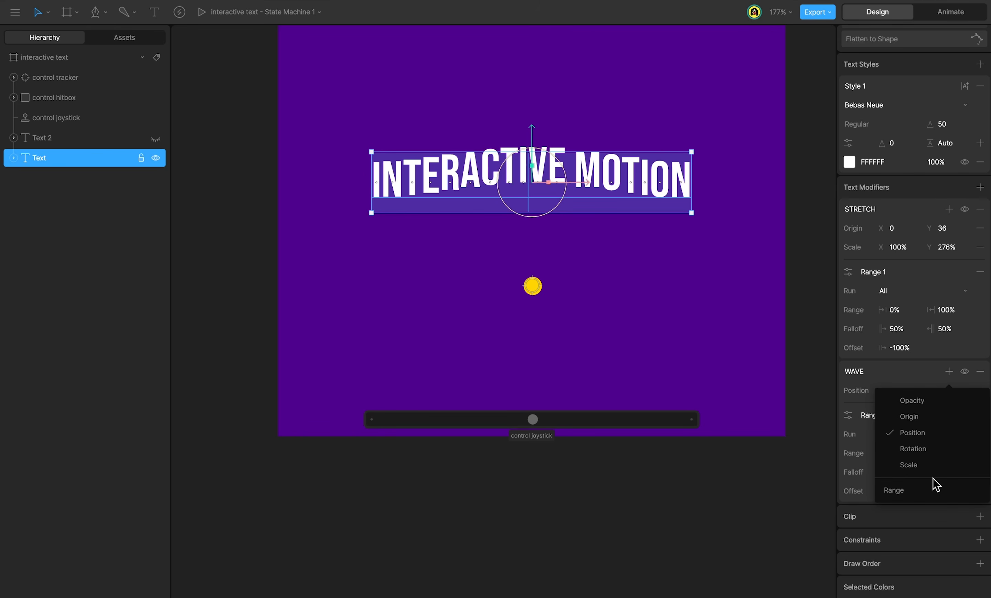
pyautogui.click(932, 490)
pyautogui.scroll(-3, 933, 493)
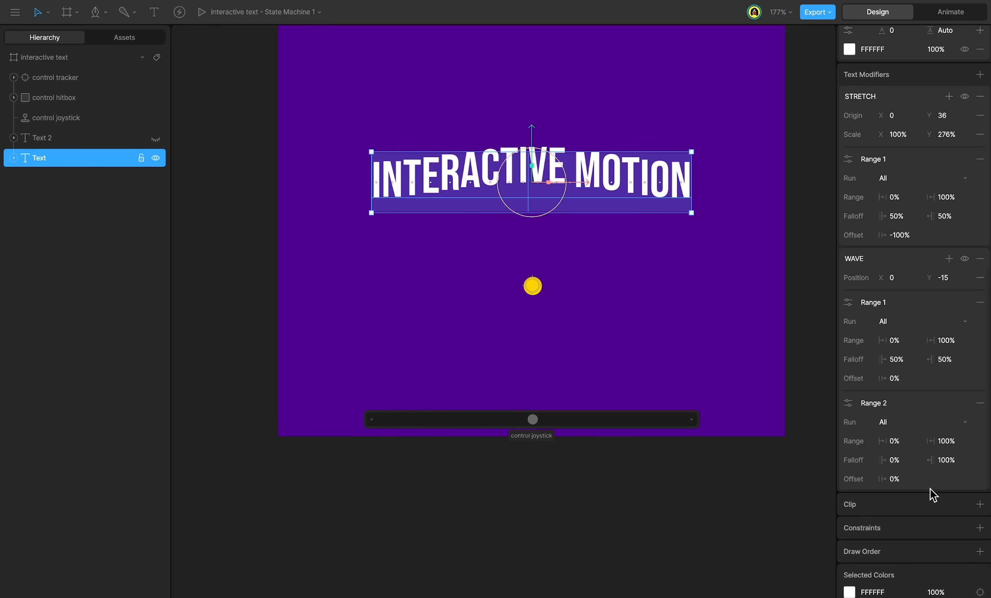
pyautogui.click(897, 459)
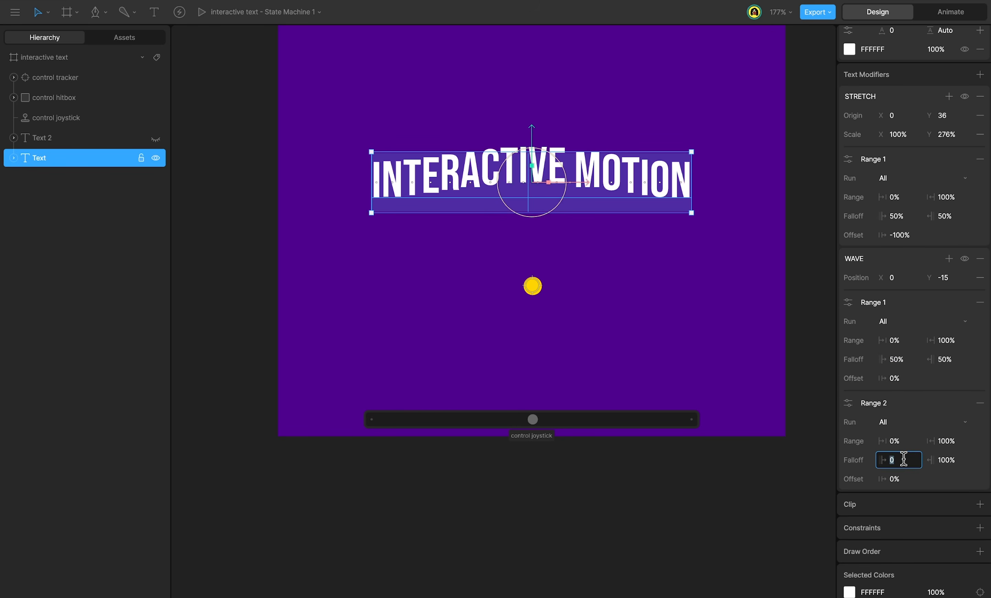
pyautogui.write('50')
pyautogui.press('Return')
pyautogui.click(946, 459)
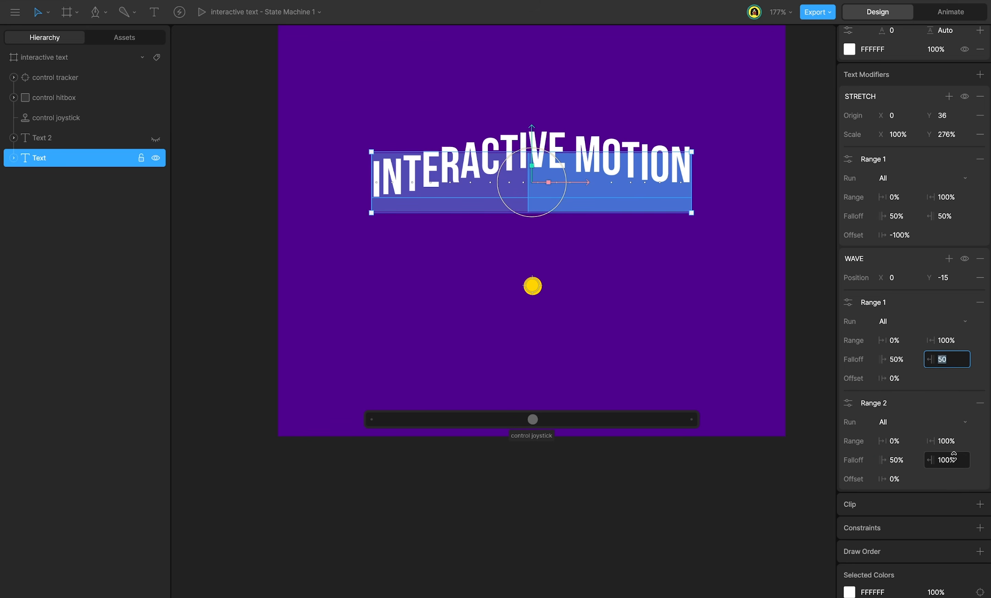
pyautogui.write('50')
pyautogui.press('Return')
# Step: Switch the falloff interpolation of WAVE's Range 2 to the eased curve
pyautogui.click(848, 403)
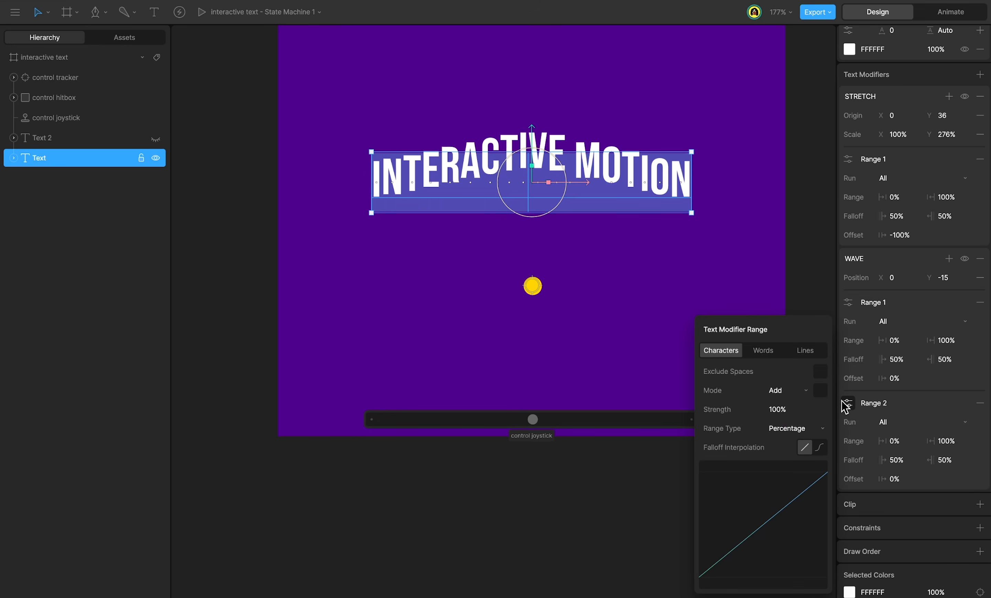
pyautogui.click(820, 447)
pyautogui.click(938, 486)
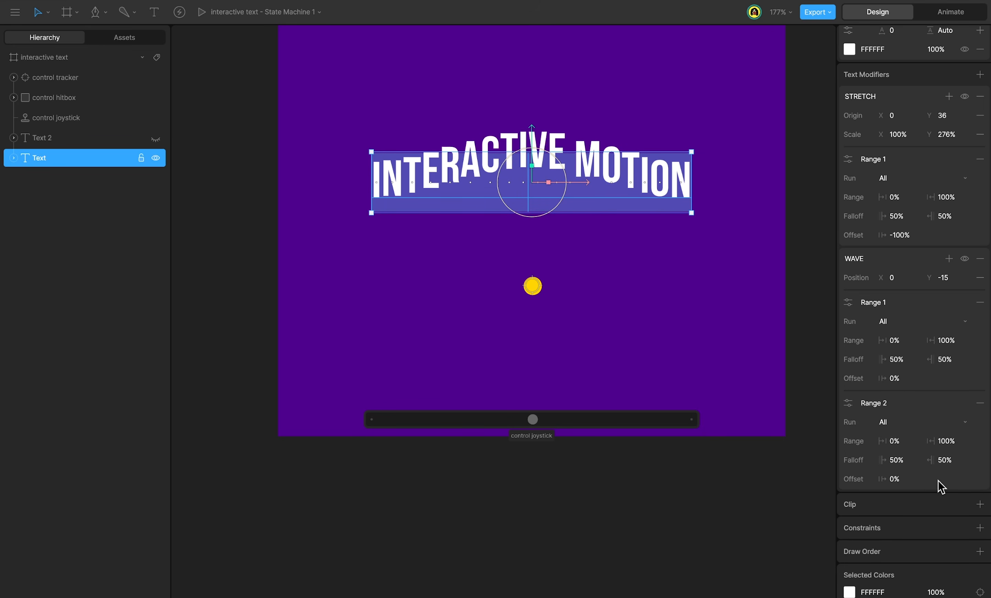
# Step: Create a new timeline animation in Animate mode and name it wave
pyautogui.press('Tab')
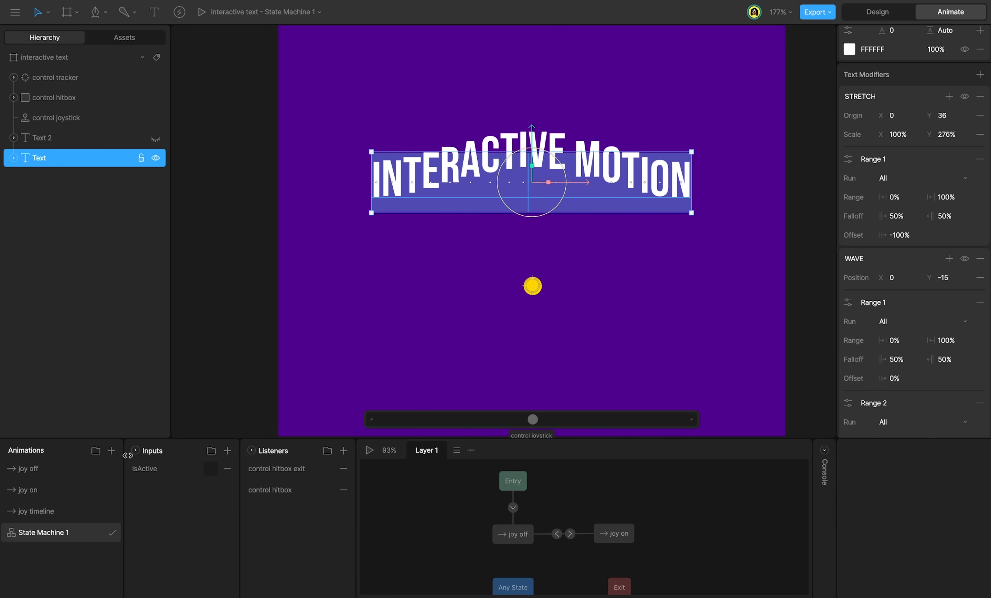
pyautogui.click(111, 450)
pyautogui.click(127, 476)
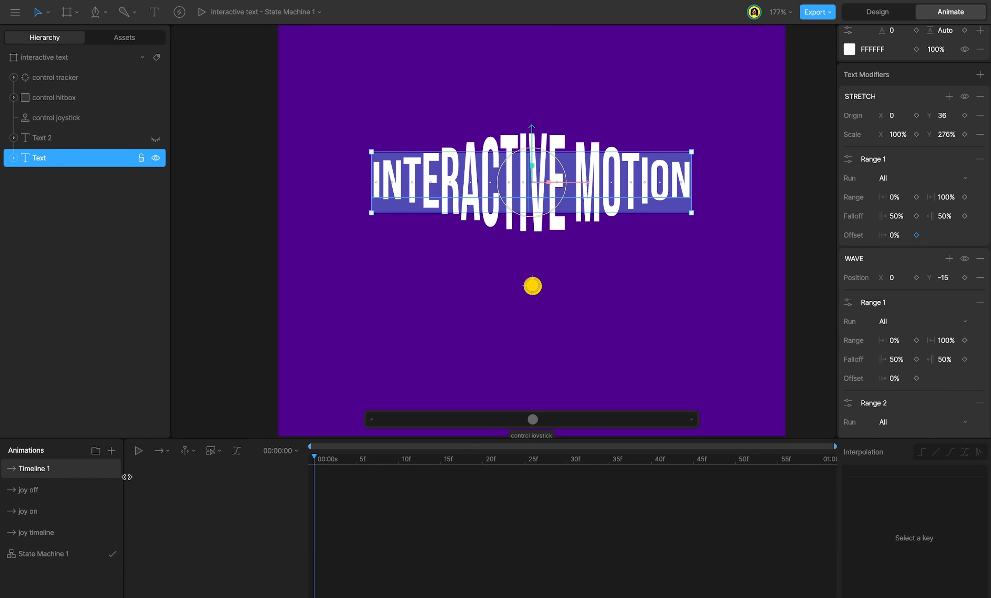
pyautogui.doubleClick(71, 467)
pyautogui.write('wave')
# Step: Set the wave animation's duration to 3 seconds and extend the visible timeline range to its full length
pyautogui.click(277, 450)
pyautogui.click(357, 495)
pyautogui.click(357, 496)
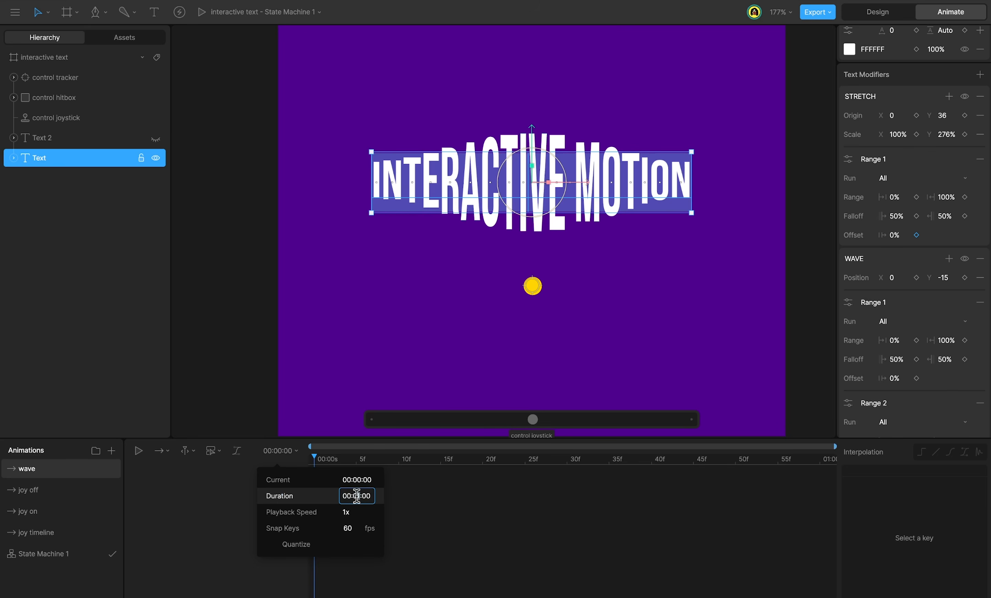
pyautogui.write('3')
pyautogui.click(410, 513)
pyautogui.moveTo(487, 446); pyautogui.dragTo(836, 446)
# Step: Key the offset of WAVE's Range 1 on the original Text at -100% on the wave animation's first frame
pyautogui.click(45, 138)
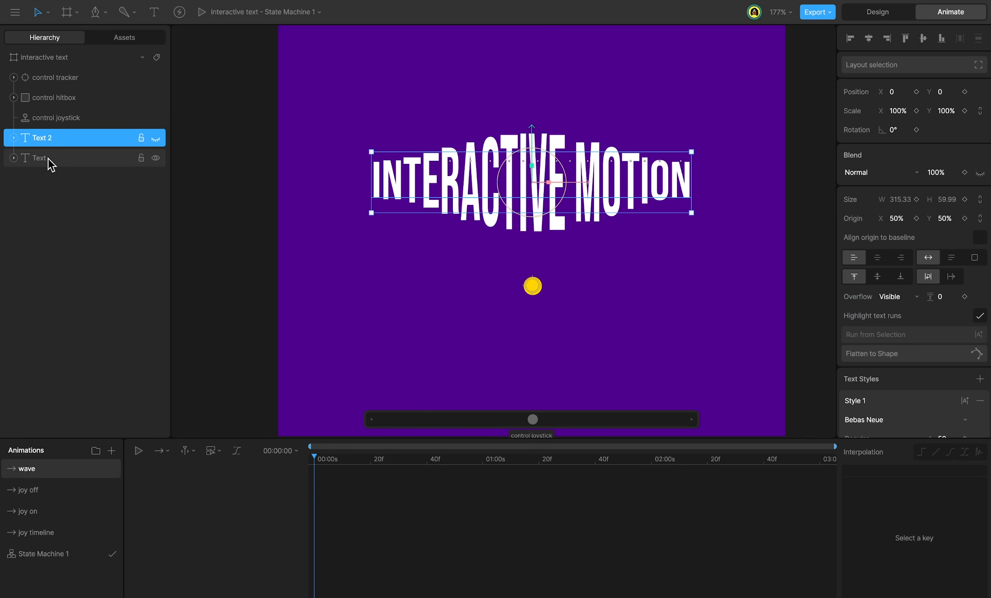
pyautogui.click(49, 159)
pyautogui.scroll(-6, 886, 363)
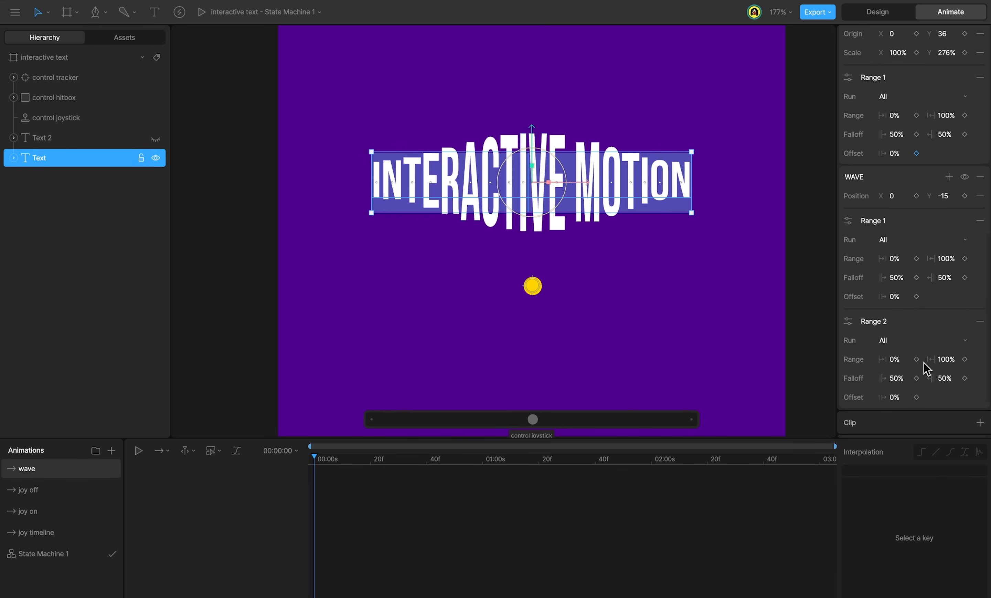
pyautogui.scroll(-1, 924, 368)
pyautogui.click(902, 275)
pyautogui.write('-10')
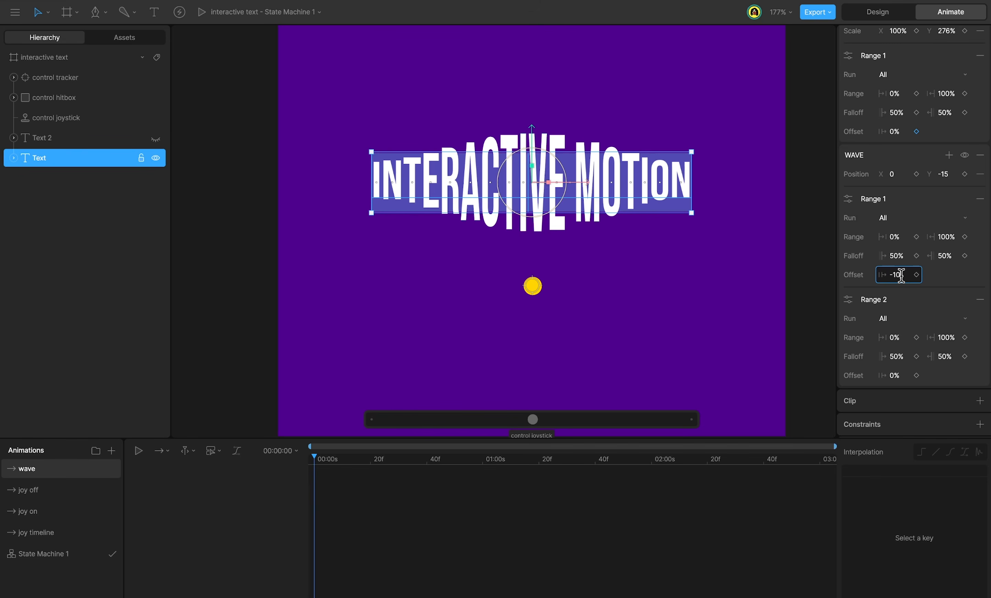
pyautogui.write('0')
pyautogui.press('Return')
# Step: Key WAVE Range 1's offset at 100% at the 1-second mark and play the wave animation from the start
pyautogui.click(482, 461)
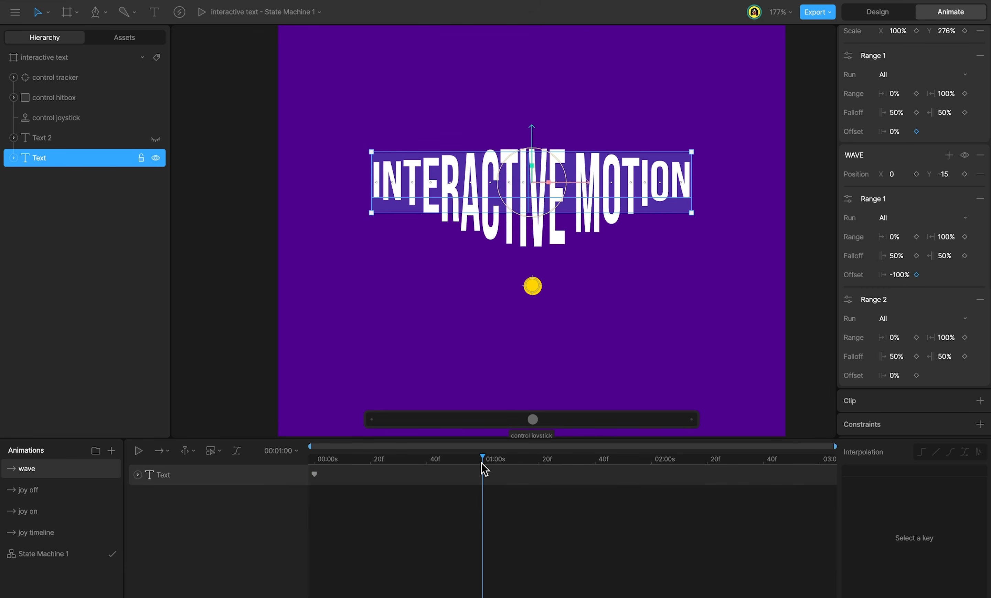
pyautogui.click(899, 276)
pyautogui.write('100')
pyautogui.press('Return')
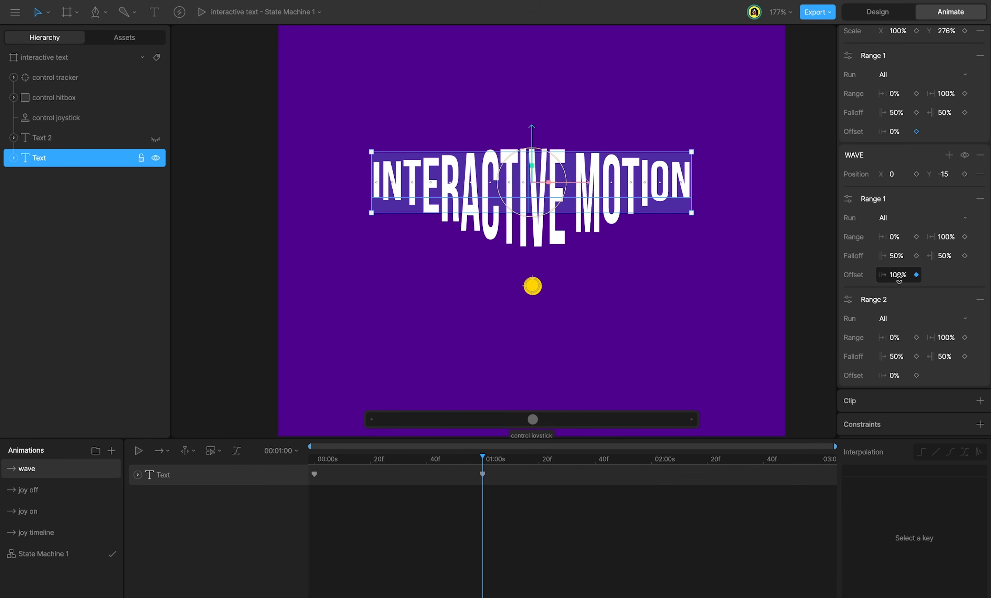
pyautogui.moveTo(480, 460); pyautogui.dragTo(277, 475)
pyautogui.press('space')
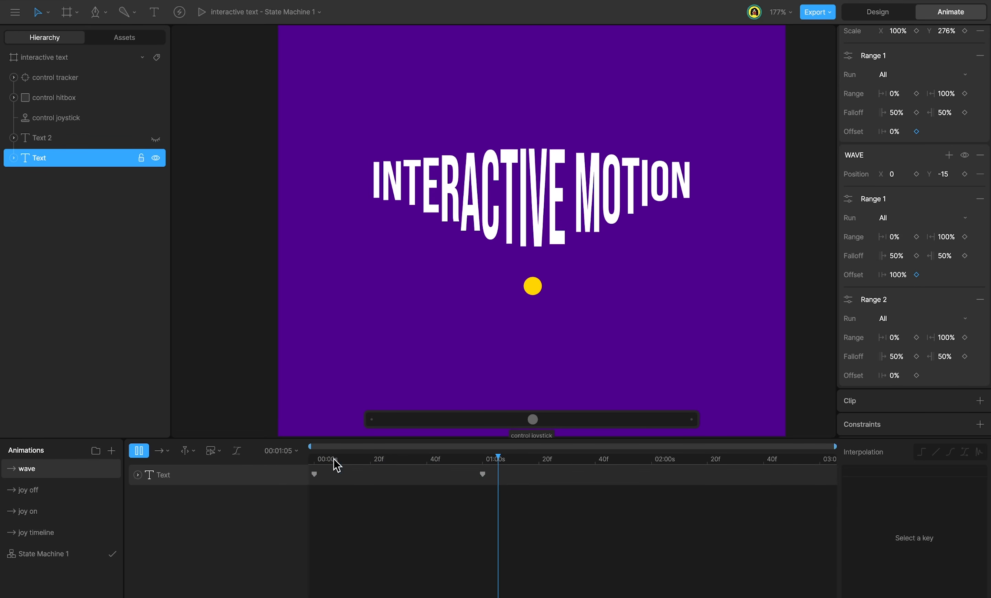
# Step: Key WAVE Range 2's offset on the wave animation's first frame and paste Range 1's offset keys onto its track
pyautogui.press('space')
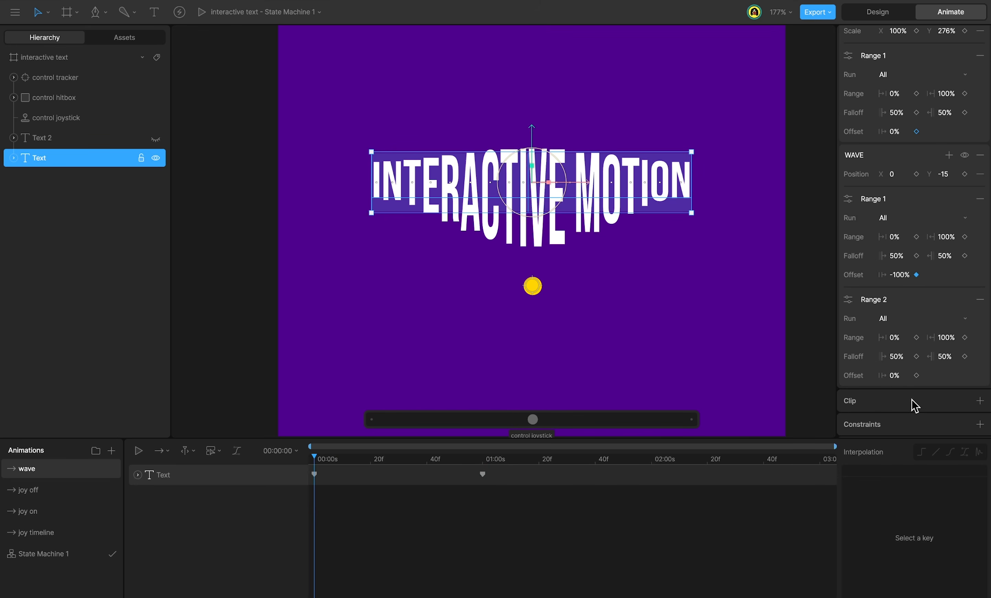
pyautogui.click(137, 476)
pyautogui.click(149, 495)
pyautogui.click(161, 515)
pyautogui.click(161, 554)
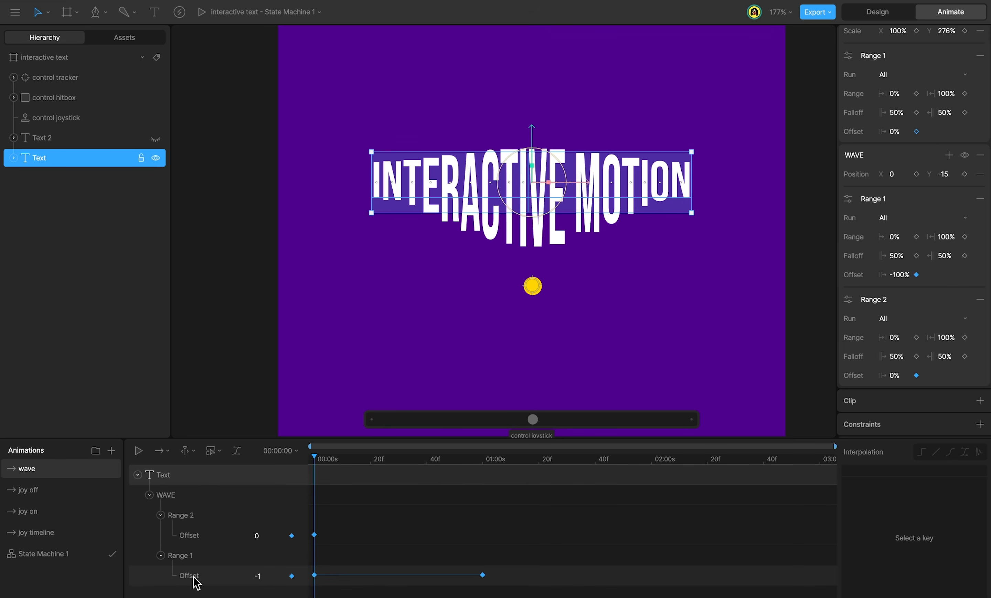
pyautogui.click(199, 580)
pyautogui.click(204, 535)
pyautogui.hotkey('ctrl', 'v')
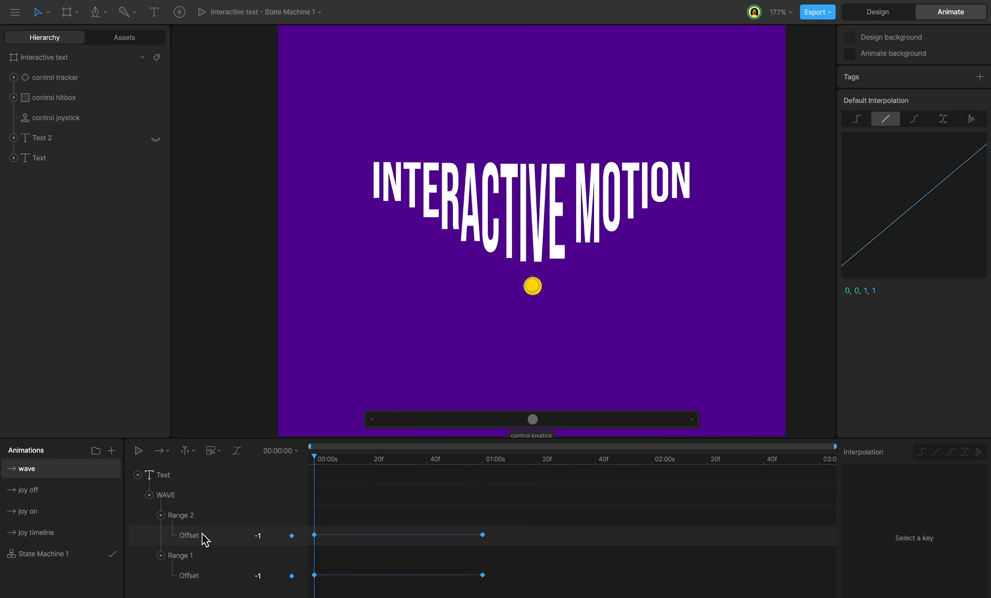
# Step: Move the end offset keys of both WAVE ranges to the 2-second mark and scrub through the result
pyautogui.moveTo(526, 526); pyautogui.dragTo(473, 590)
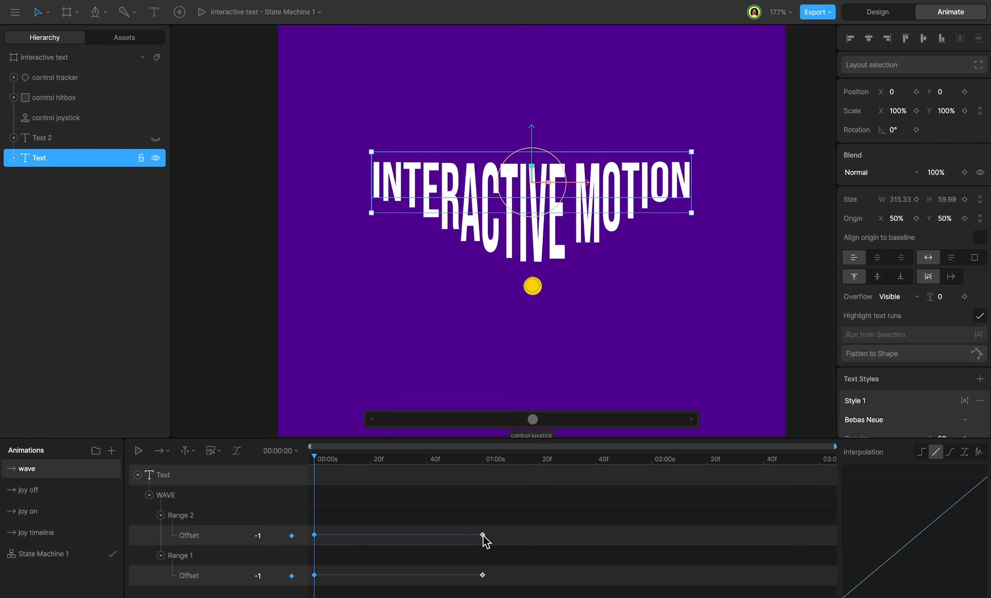
pyautogui.moveTo(483, 537); pyautogui.dragTo(653, 539)
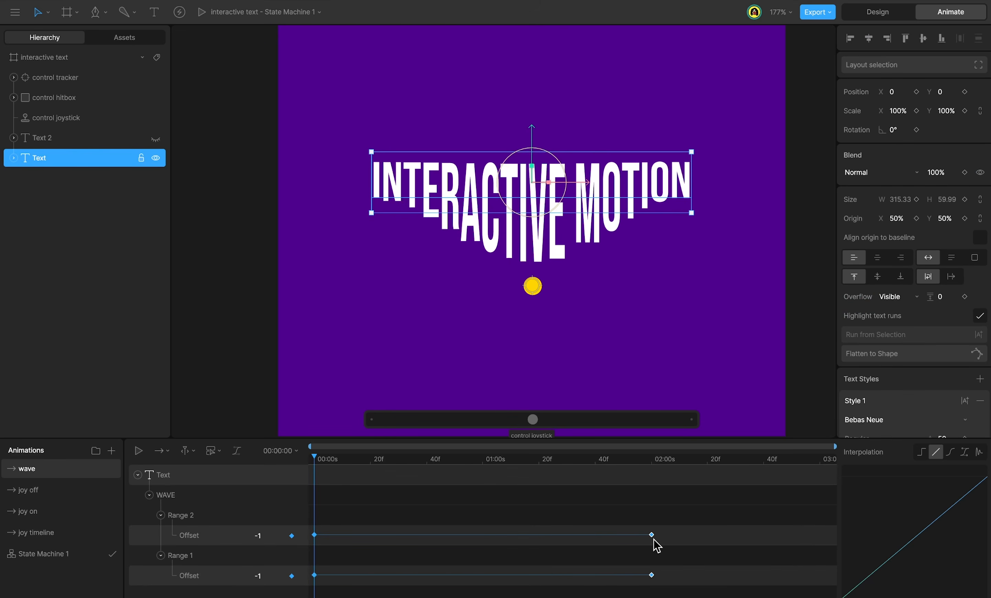
pyautogui.moveTo(648, 460); pyautogui.dragTo(310, 487)
# Step: Shift Range 2's offset keys to run from 1 to 3 seconds and play the wave animation
pyautogui.click(331, 535)
pyautogui.moveTo(314, 536); pyautogui.dragTo(480, 538)
pyautogui.click(486, 460)
pyautogui.moveTo(484, 458); pyautogui.dragTo(483, 465)
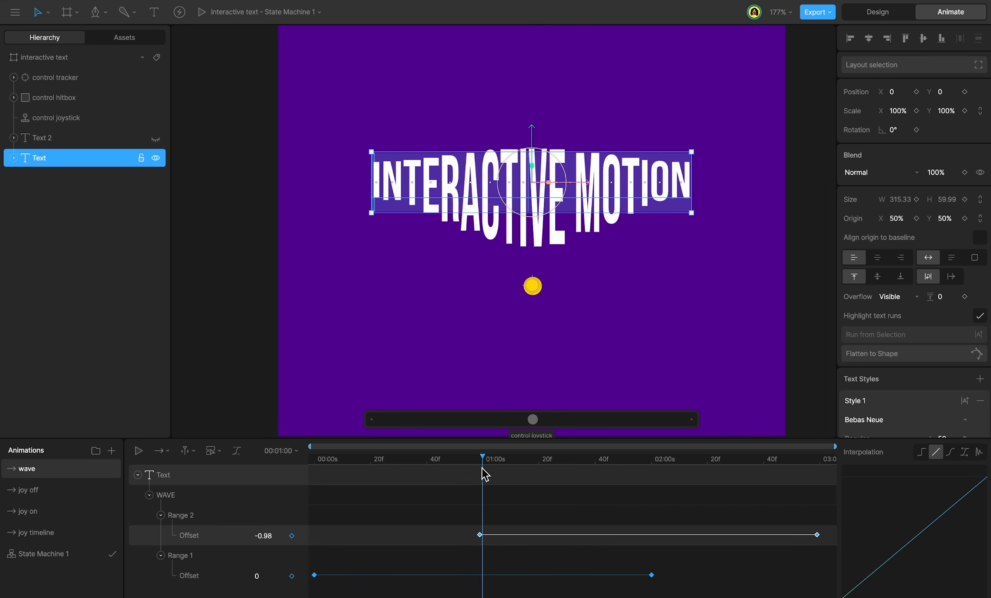
pyautogui.moveTo(481, 537); pyautogui.dragTo(485, 538)
pyautogui.moveTo(486, 459); pyautogui.dragTo(368, 471)
pyautogui.press('space')
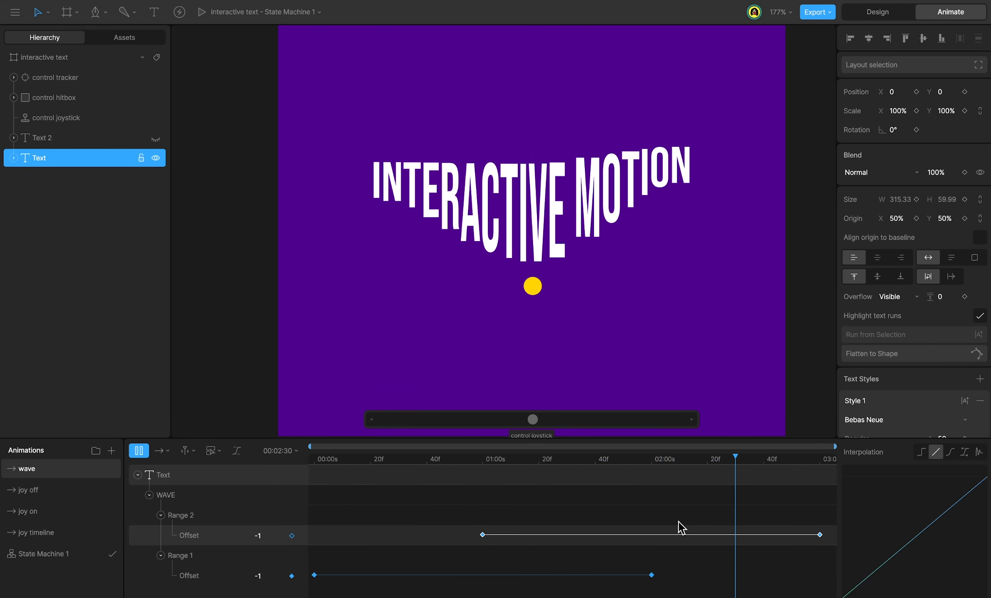
# Step: Set the wave animation to loop with its work area limited to 1 to 2 seconds and preview the loop
pyautogui.moveTo(808, 459); pyautogui.dragTo(485, 516)
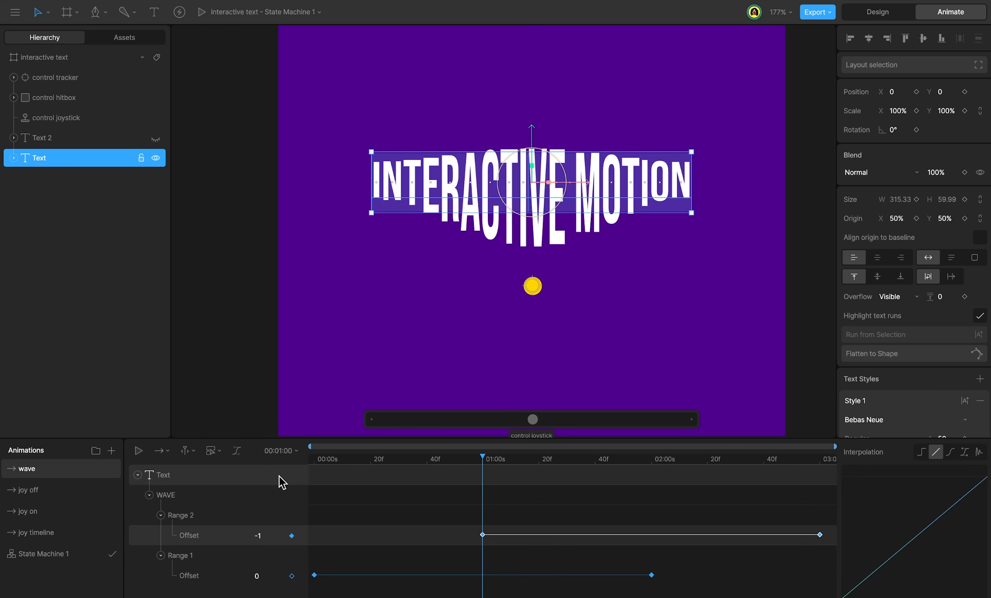
pyautogui.click(161, 450)
pyautogui.click(177, 493)
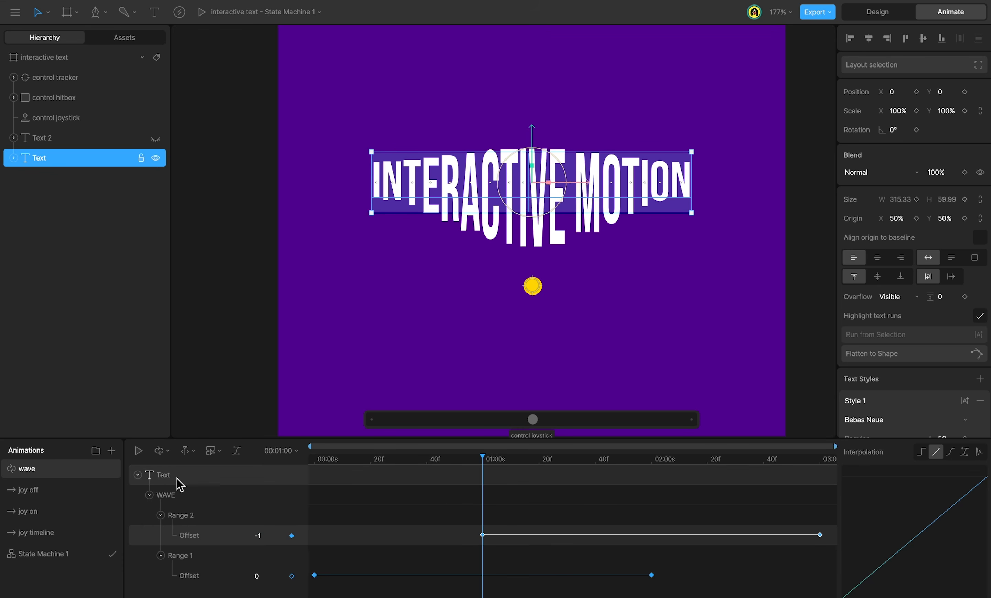
pyautogui.click(161, 451)
pyautogui.click(184, 536)
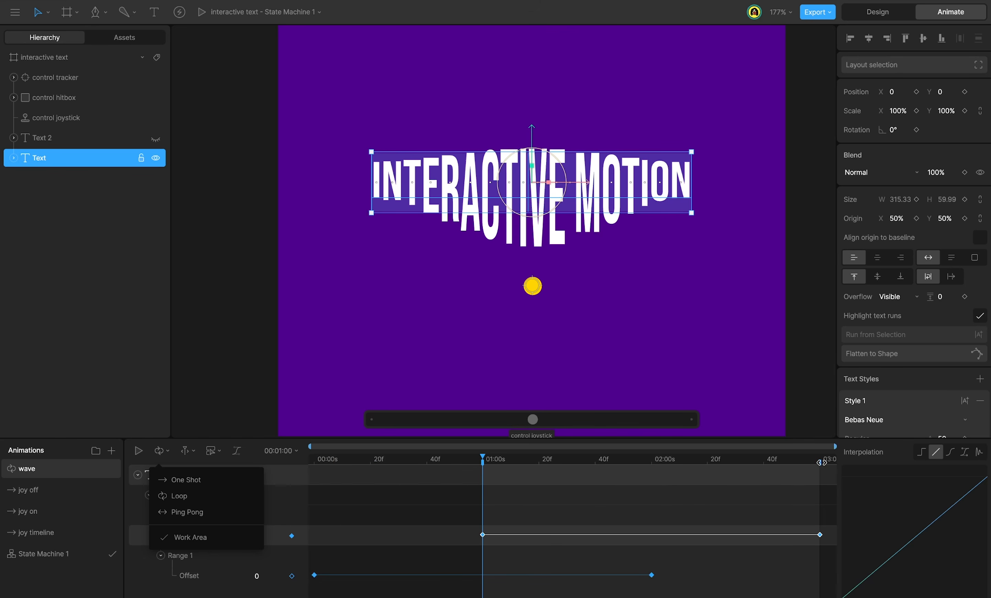
pyautogui.moveTo(820, 463); pyautogui.dragTo(652, 491)
pyautogui.click(574, 505)
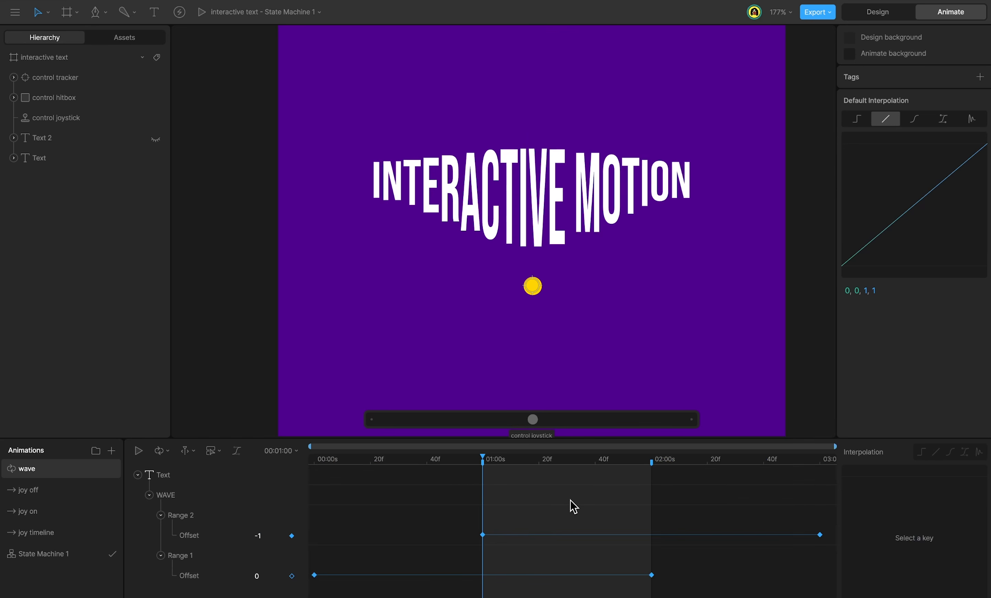
pyautogui.press('space')
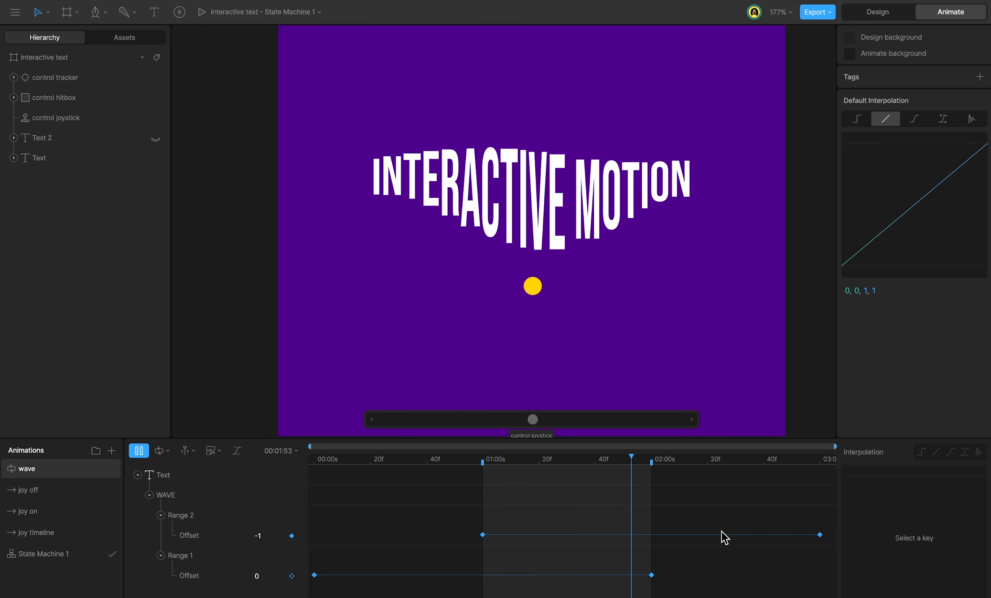
pyautogui.press('space')
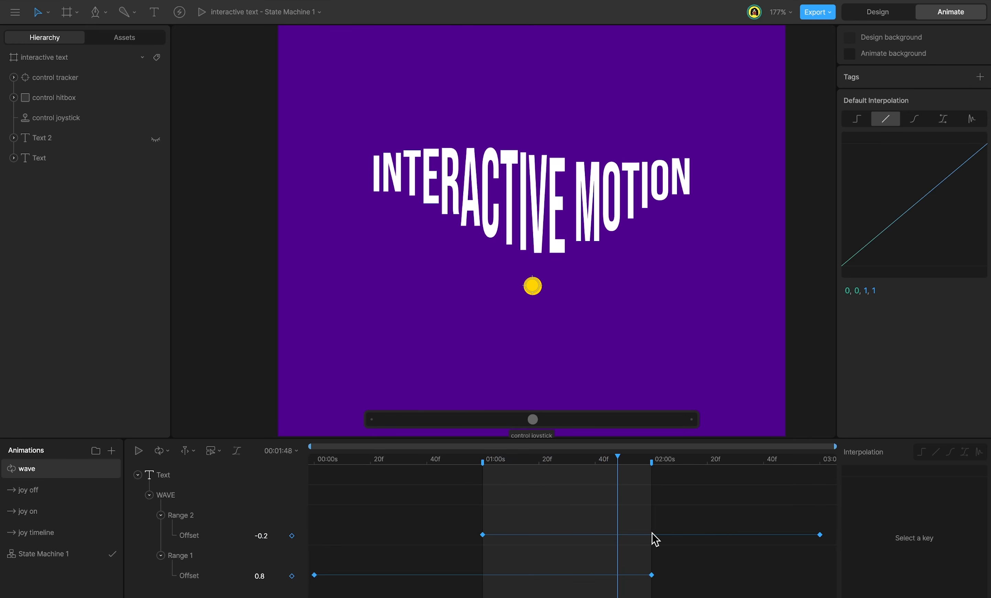
# Step: Set the wave animation's playback speed to 0.5x and play it
pyautogui.click(292, 450)
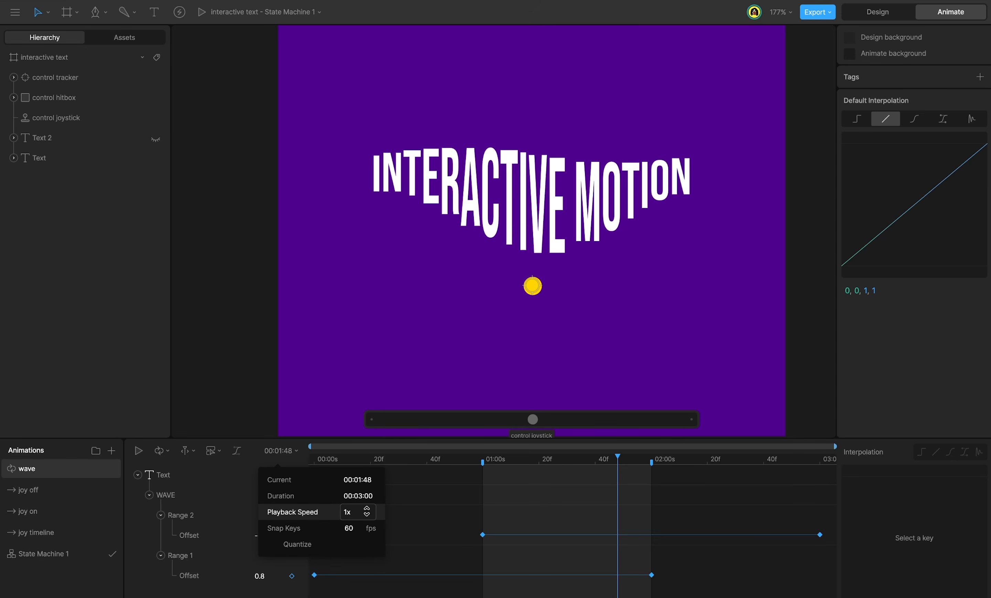
pyautogui.click(368, 512)
pyautogui.write('0.5')
pyautogui.press('Return')
pyautogui.click(647, 512)
pyautogui.press('space')
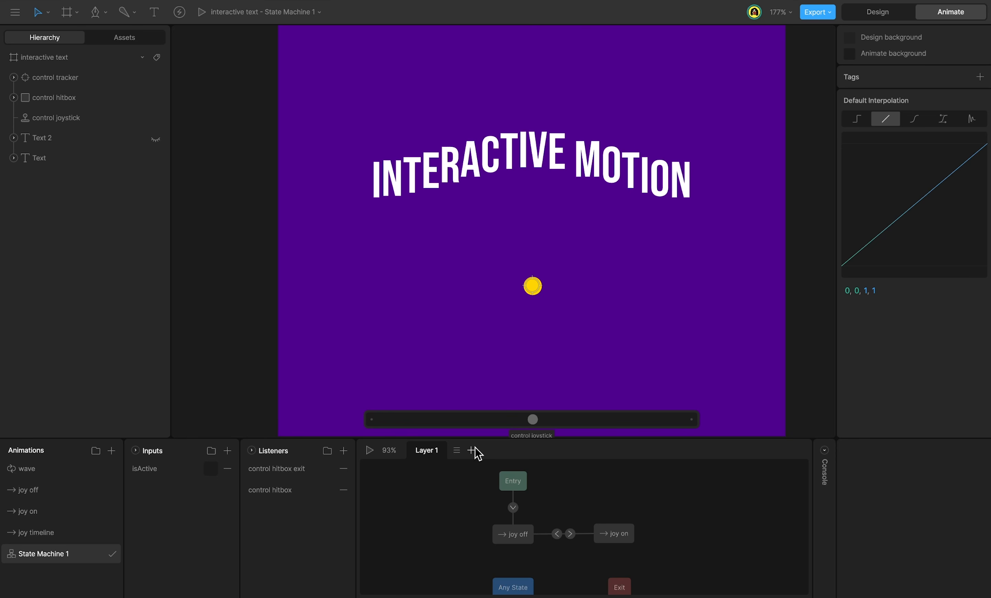
# Step: Add a second layer to State Machine 1 and connect its Entry state to the wave animation
pyautogui.click(472, 449)
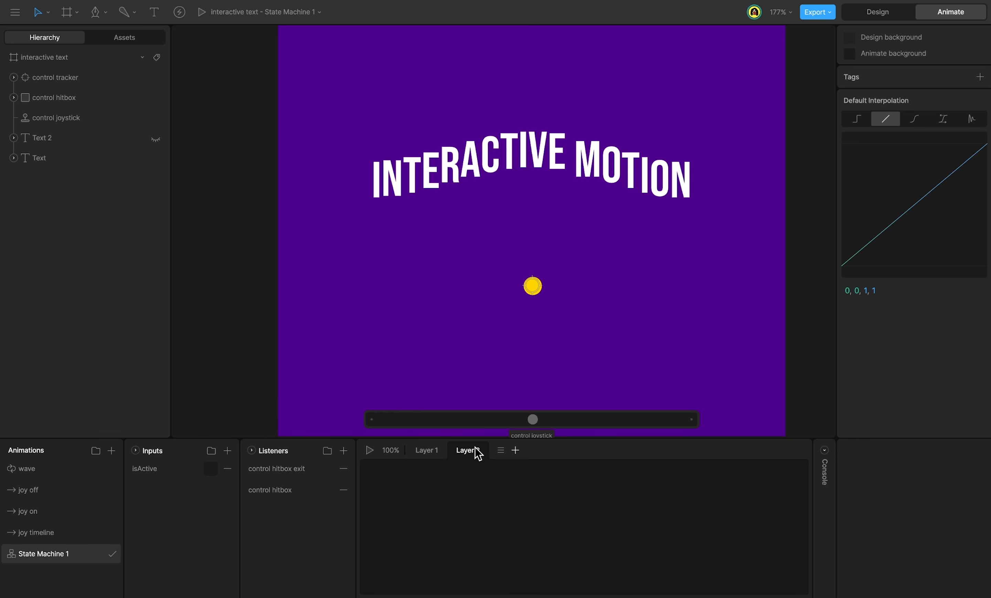
pyautogui.moveTo(49, 472); pyautogui.dragTo(540, 531)
pyautogui.moveTo(547, 496); pyautogui.dragTo(554, 531)
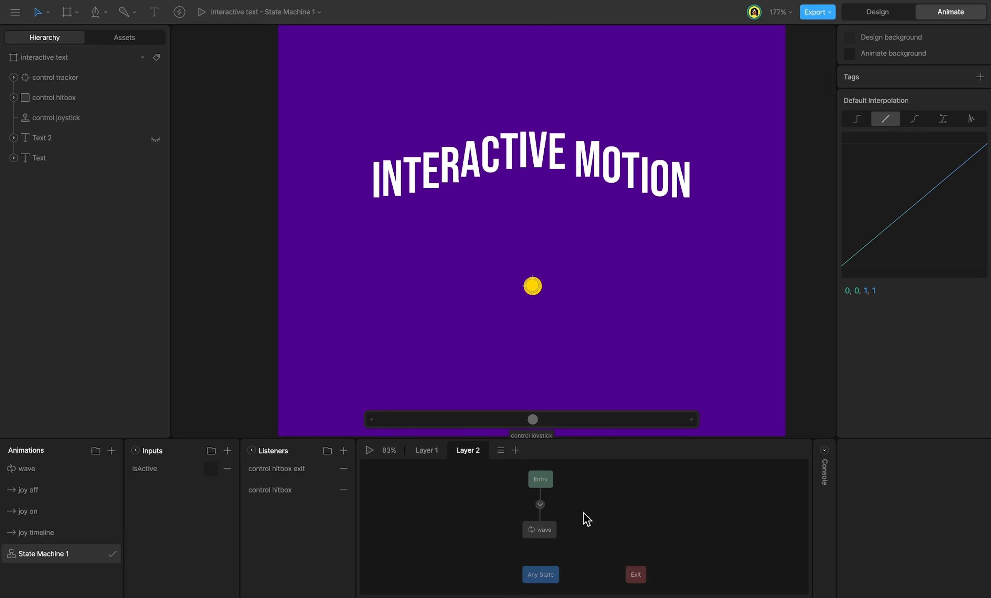
# Step: Play State Machine 1, make Text 2 visible and test the pointer effect over the text
pyautogui.press('space')
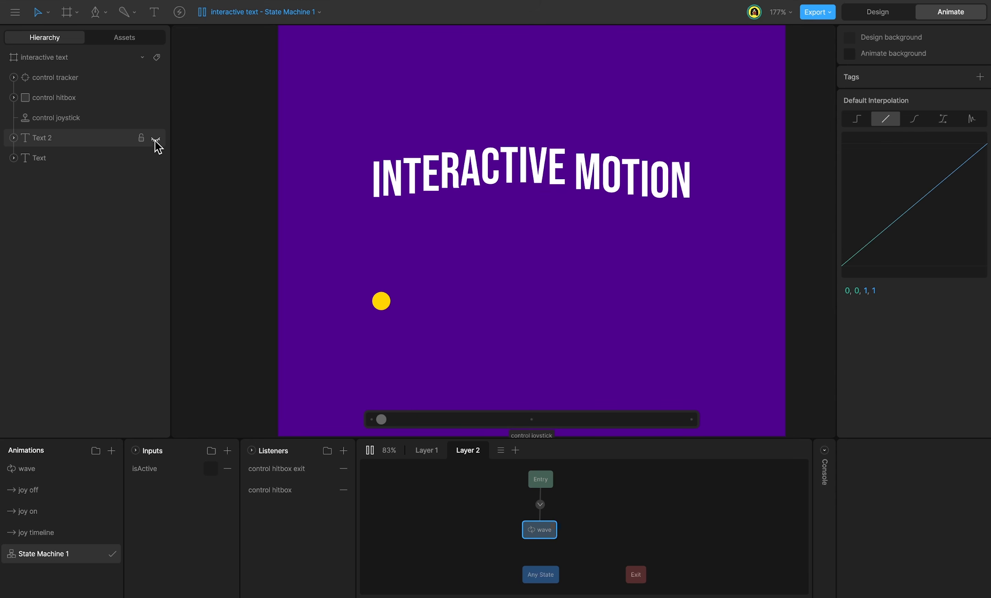
pyautogui.click(155, 139)
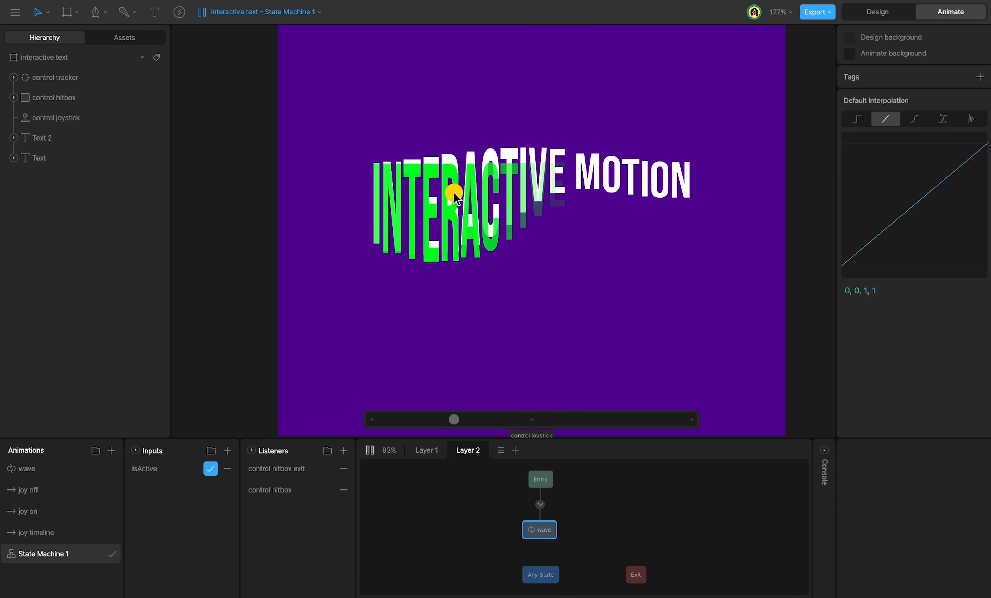
pyautogui.press('space')
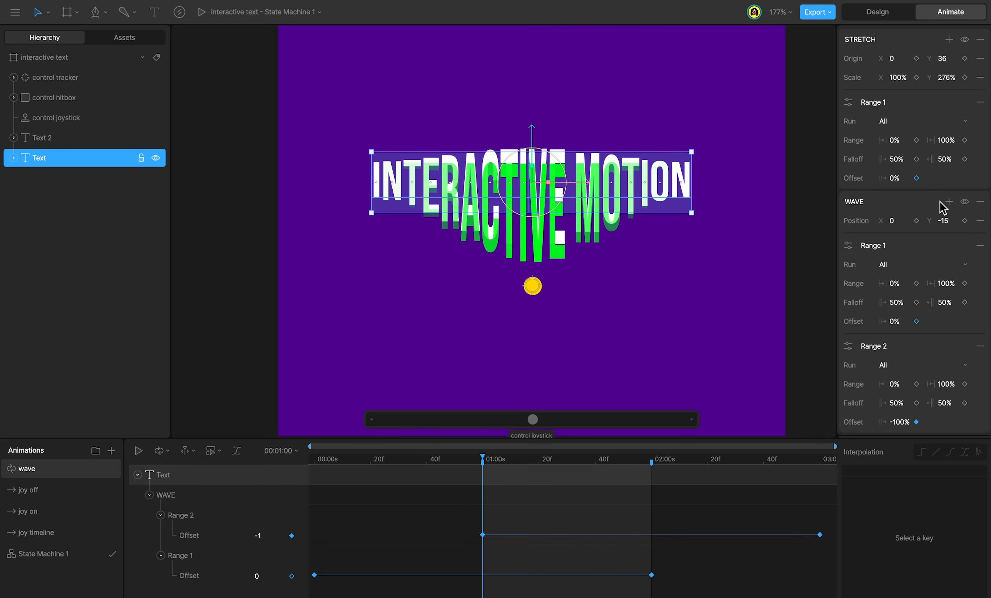
# Step: Copy the WAVE modifier from Text and paste it onto Text 2
pyautogui.rightClick(940, 201)
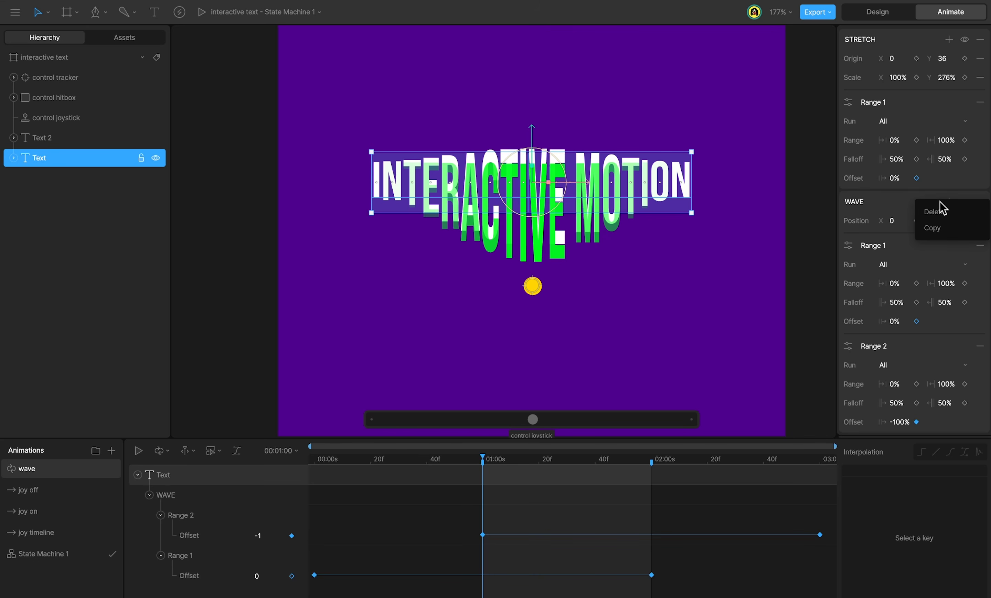
pyautogui.click(939, 231)
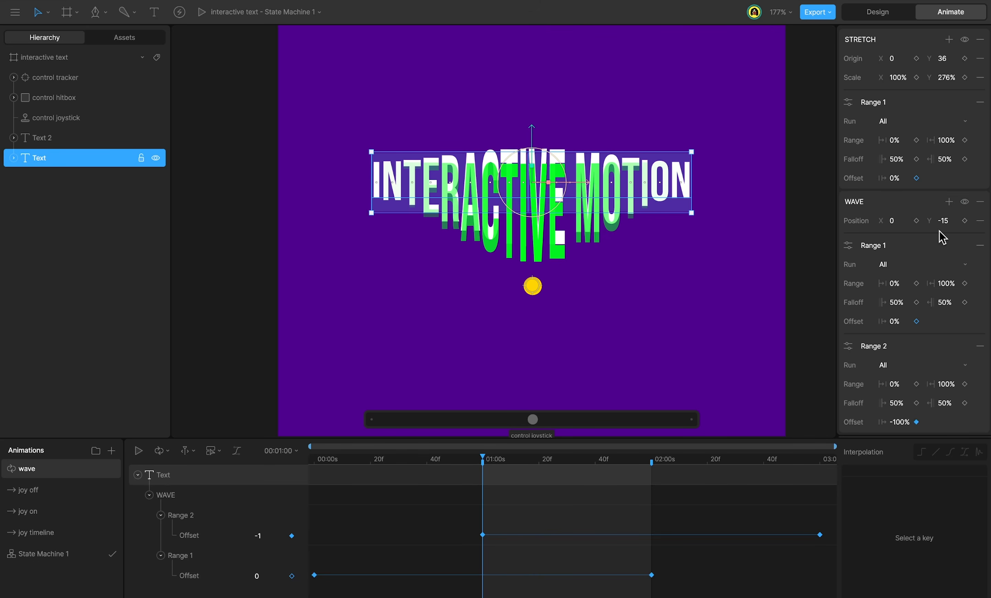
pyautogui.click(67, 138)
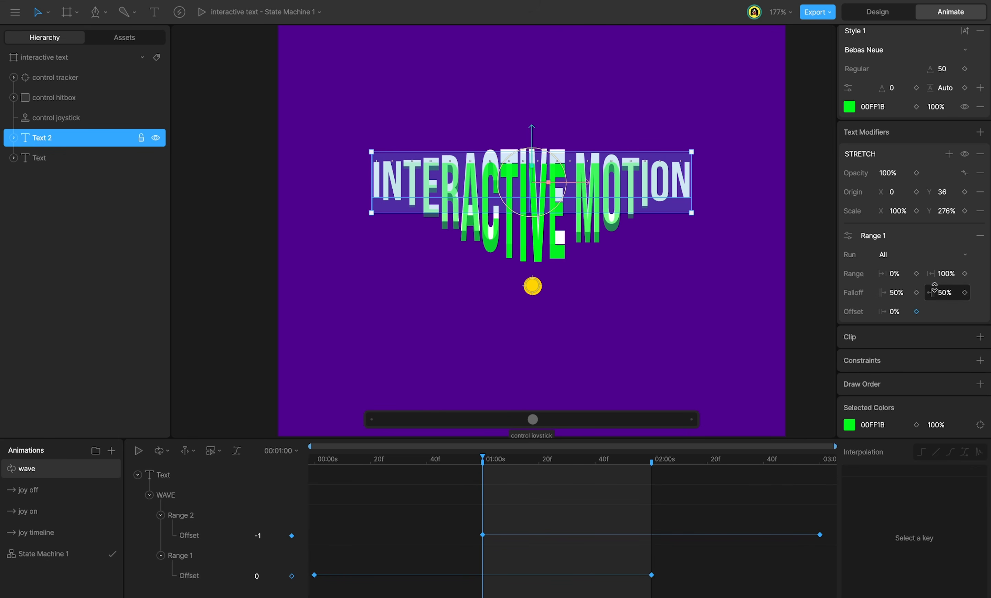
pyautogui.hotkey('ctrl', 'v')
pyautogui.scroll(-5, 938, 294)
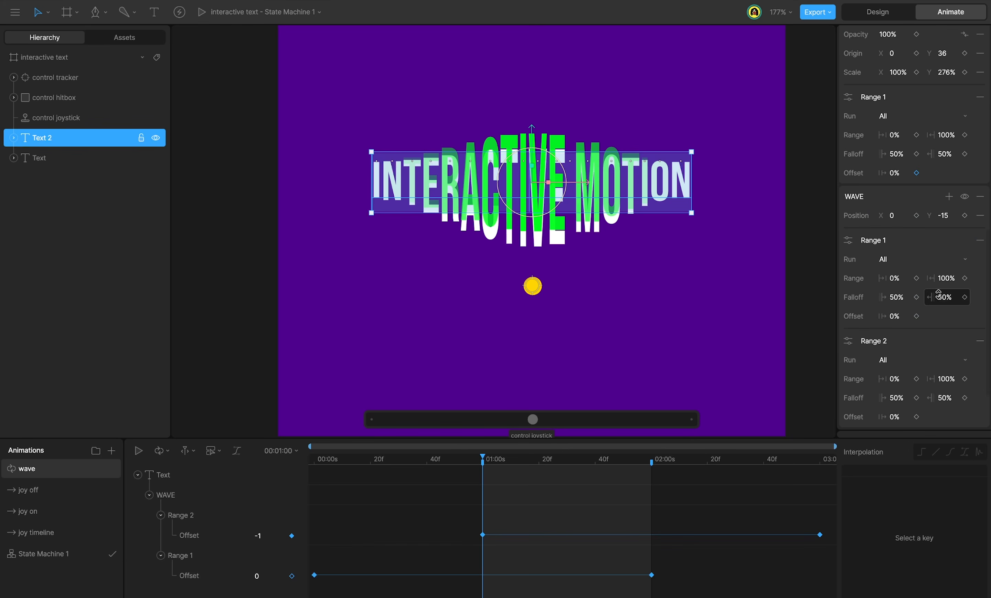
pyautogui.scroll(-1, 940, 301)
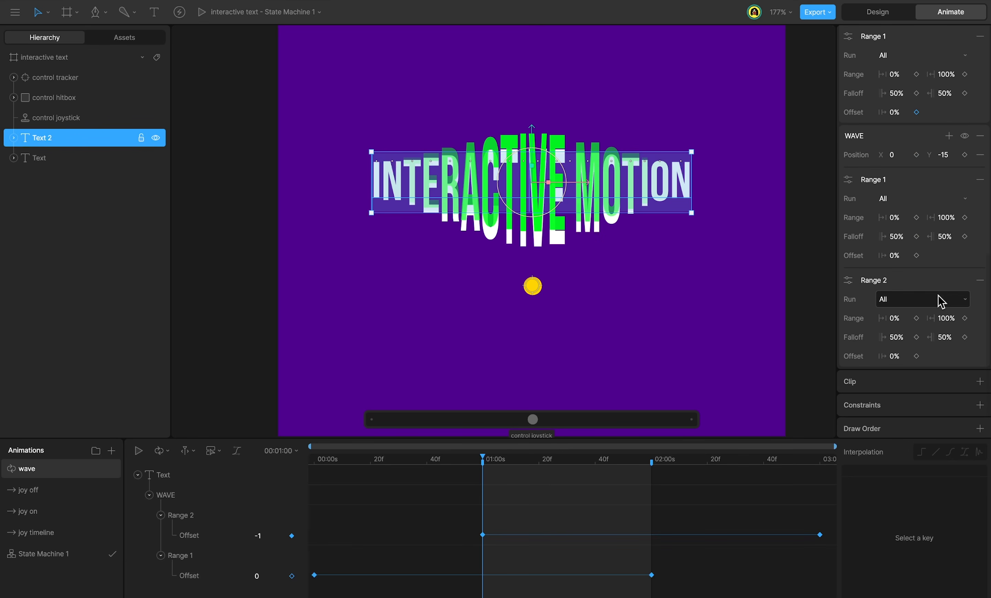
# Step: Key the offsets of Text 2's WAVE Range 1 and Range 2 at the 1-second mark and expand their tracks
pyautogui.click(917, 255)
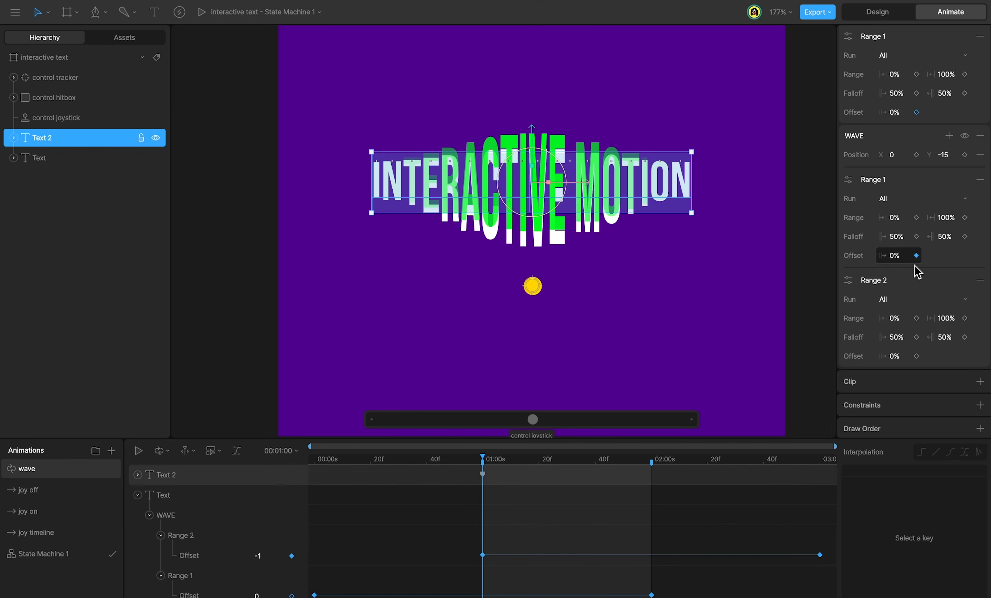
pyautogui.click(138, 475)
pyautogui.click(149, 494)
pyautogui.click(161, 515)
pyautogui.click(161, 555)
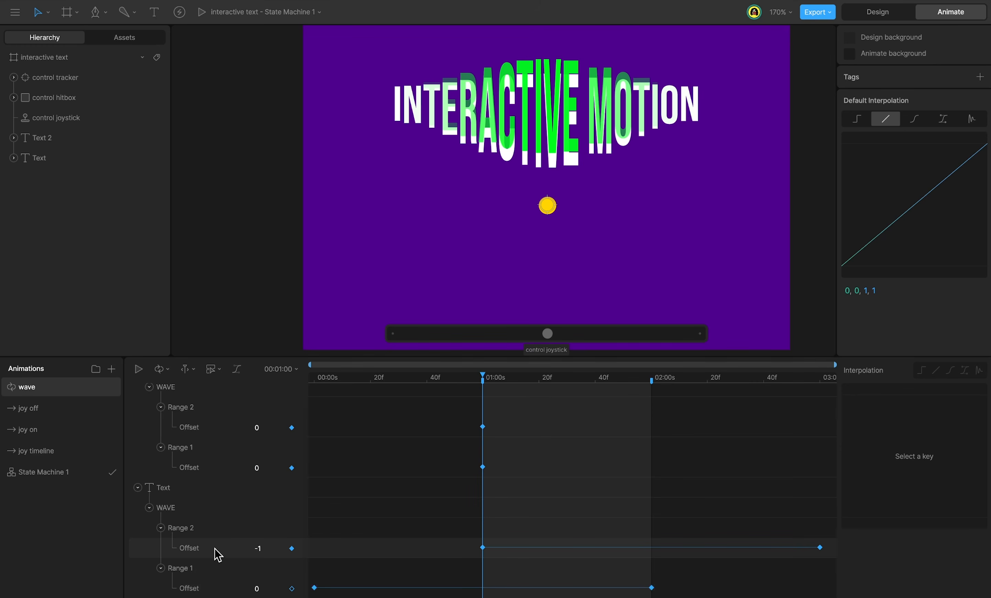
# Step: Copy the offset keys of Text's WAVE Range 2 onto the offset tracks of both Text 2 WAVE ranges
pyautogui.click(214, 548)
pyautogui.press('super+c')
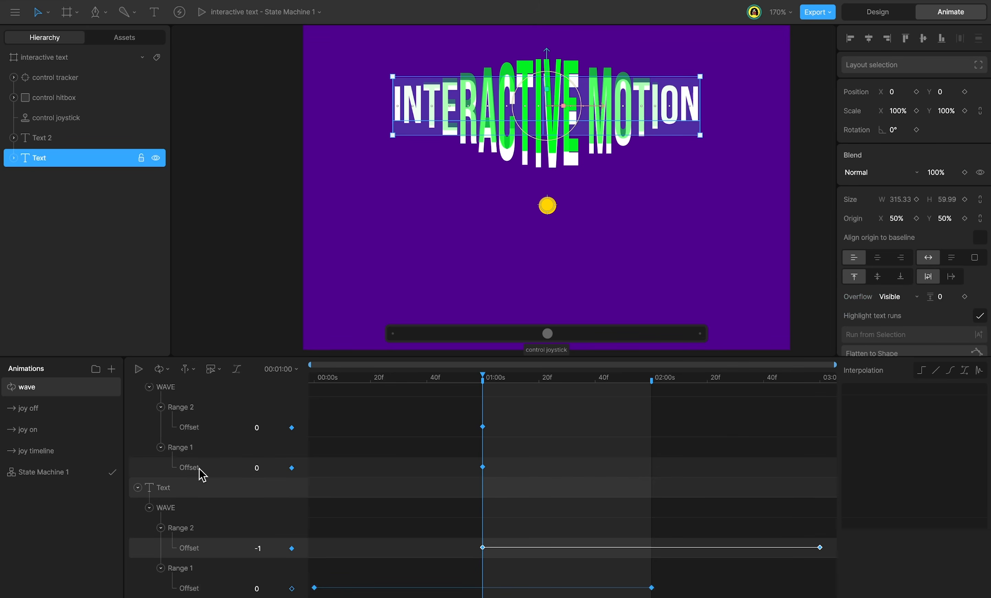
pyautogui.click(199, 468)
pyautogui.press('super+v')
pyautogui.click(200, 429)
pyautogui.press('super+v')
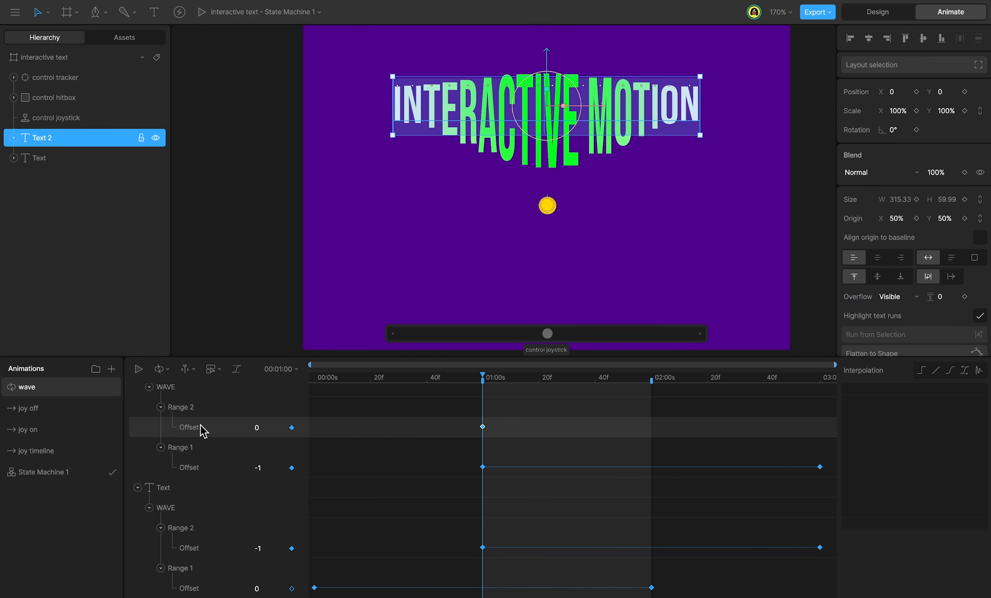
# Step: Shift Text 2's Range 1 offset keys to run from 0 to 2 seconds and play the wave animation
pyautogui.click(190, 468)
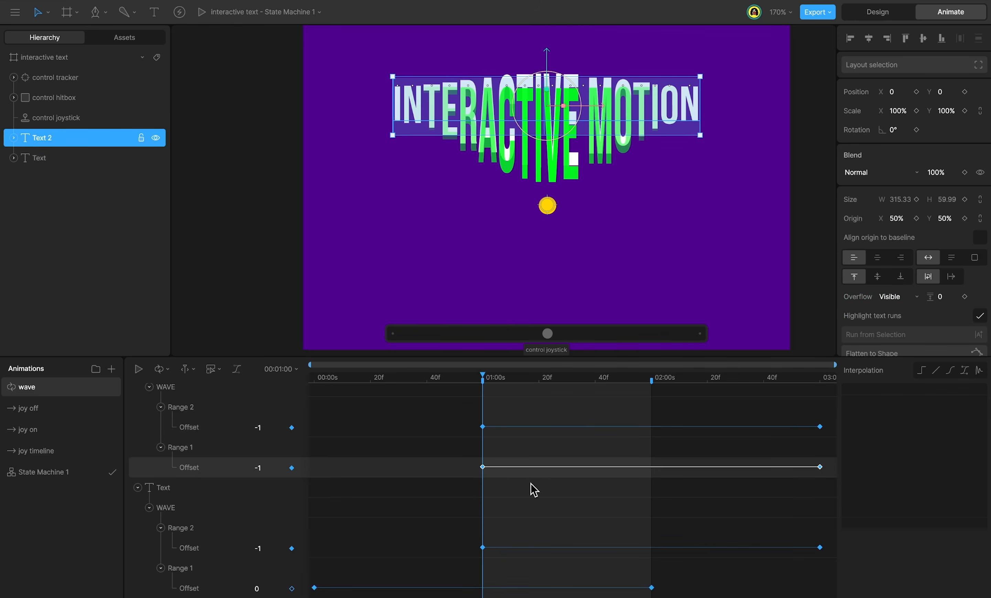
pyautogui.moveTo(483, 467); pyautogui.dragTo(314, 467)
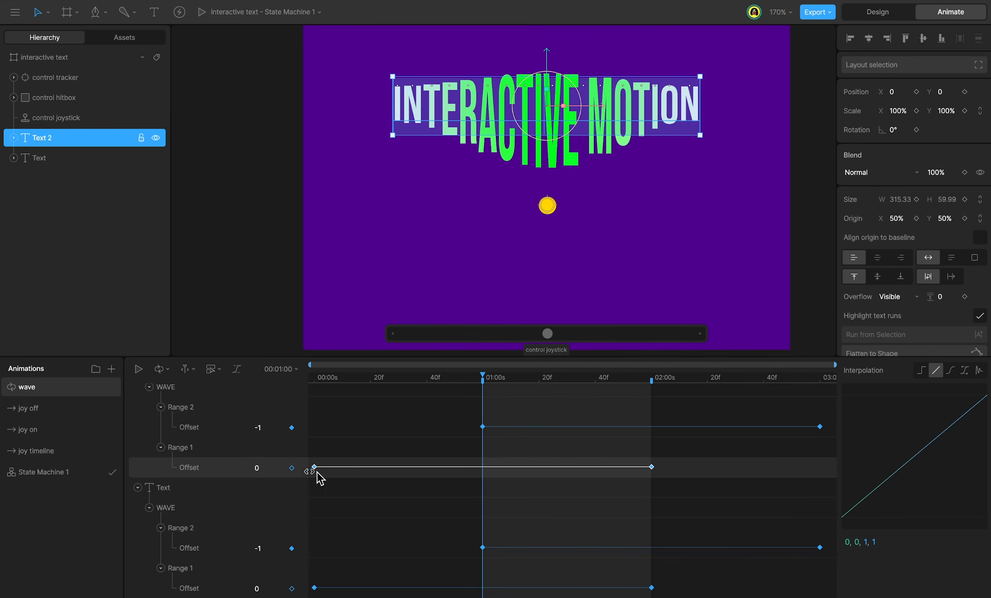
pyautogui.click(564, 462)
pyautogui.press('space')
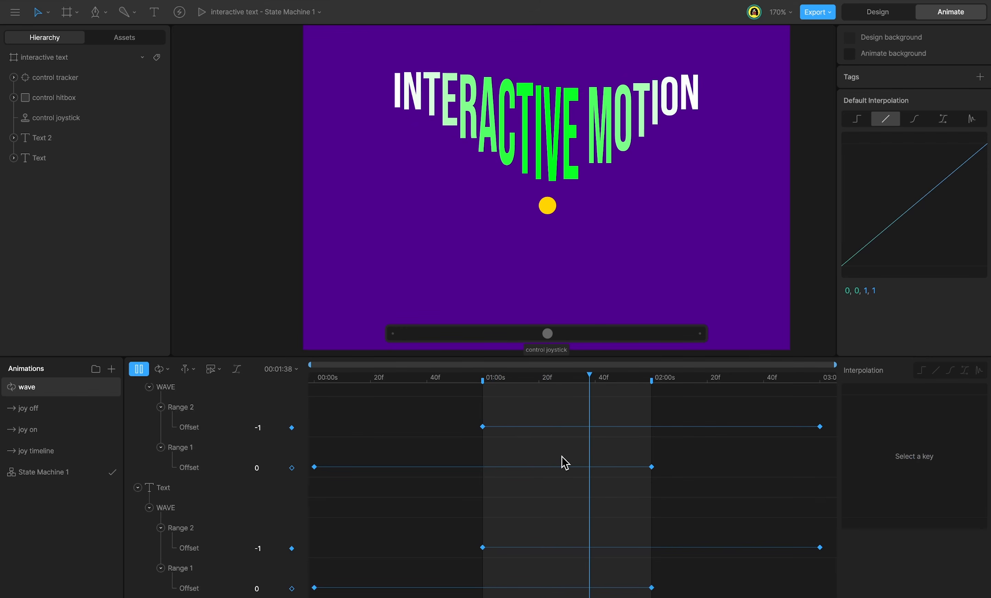
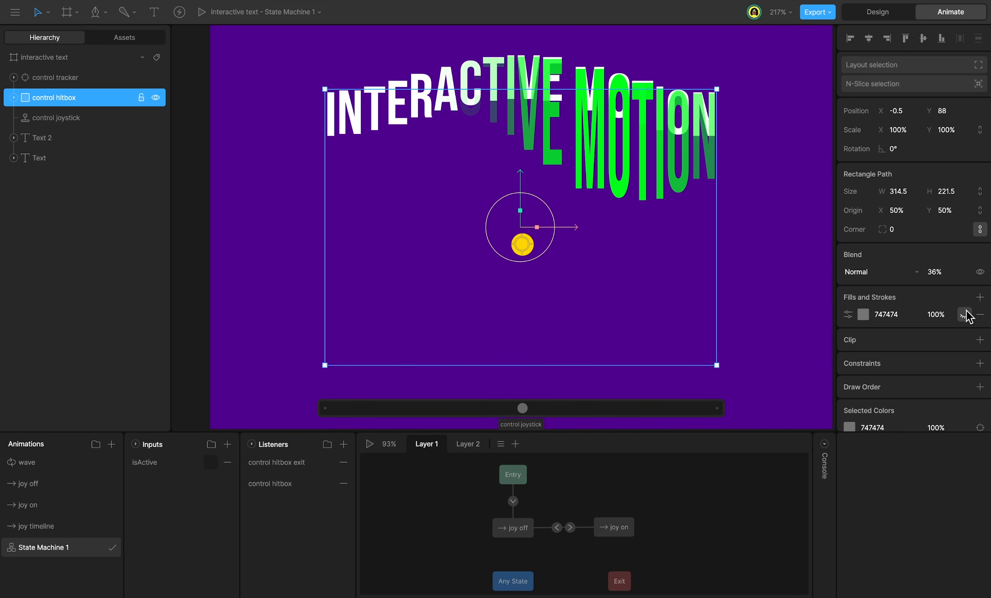
# Step: Make the control hitbox's fill visible and draw a short horizontal root bone above the text in Design mode
pyautogui.click(965, 314)
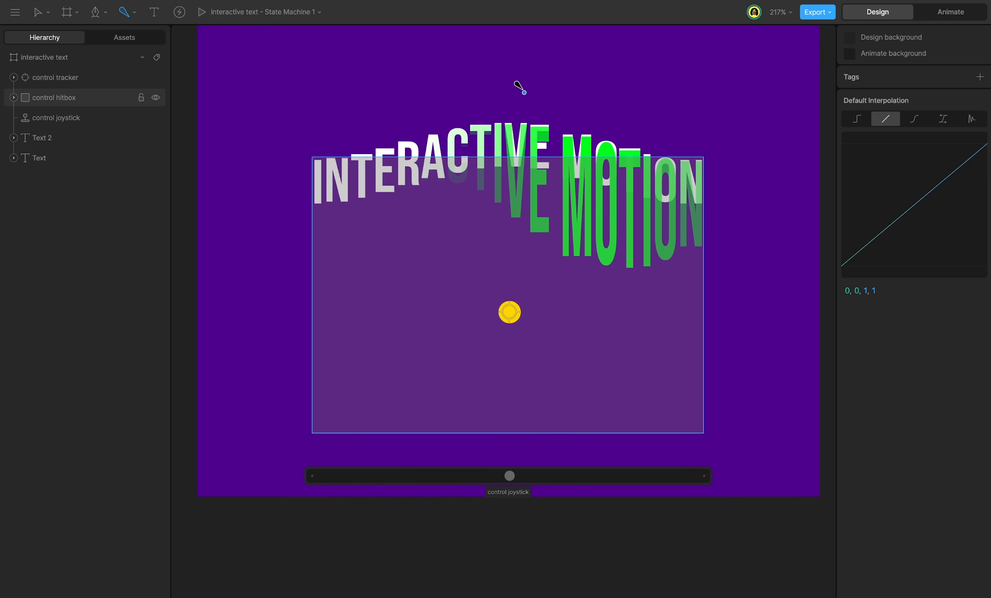
pyautogui.click(524, 92)
pyautogui.click(560, 93)
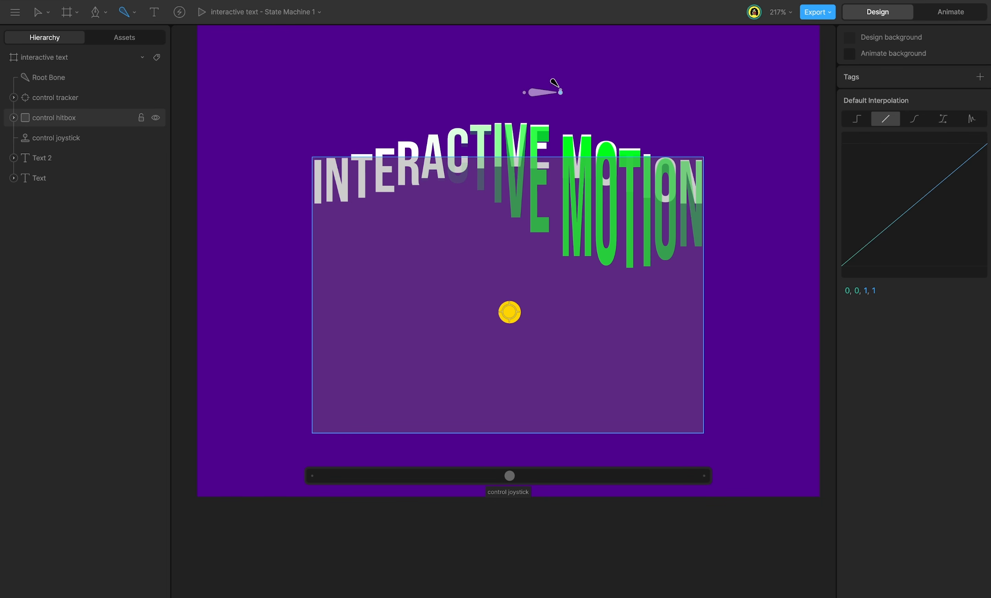
# Step: Add a Transform constraint to the root bone above the text and target it to the Text object
pyautogui.press('Escape')
pyautogui.click(546, 91)
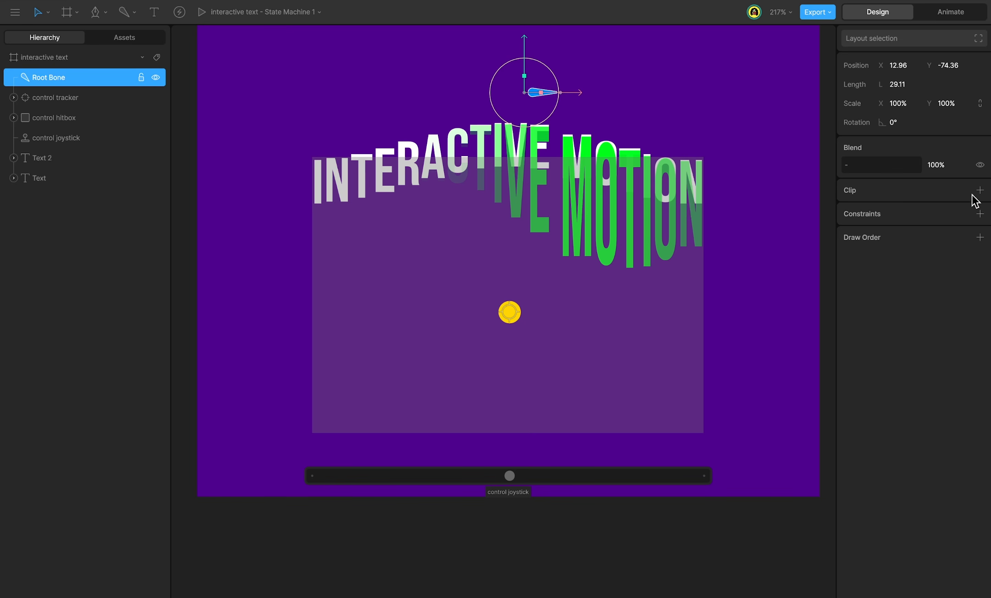
pyautogui.click(980, 214)
pyautogui.click(932, 244)
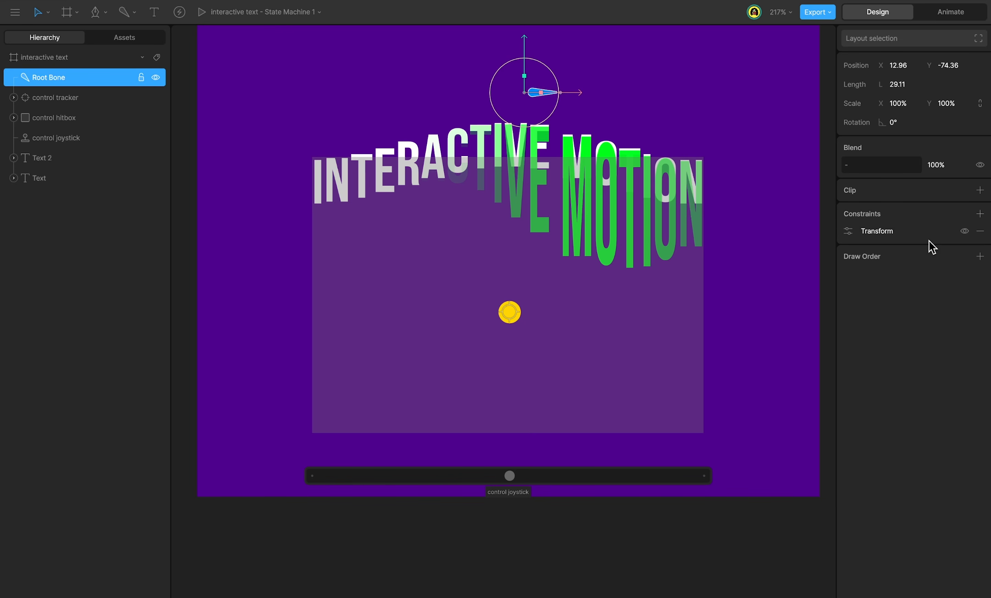
pyautogui.click(848, 231)
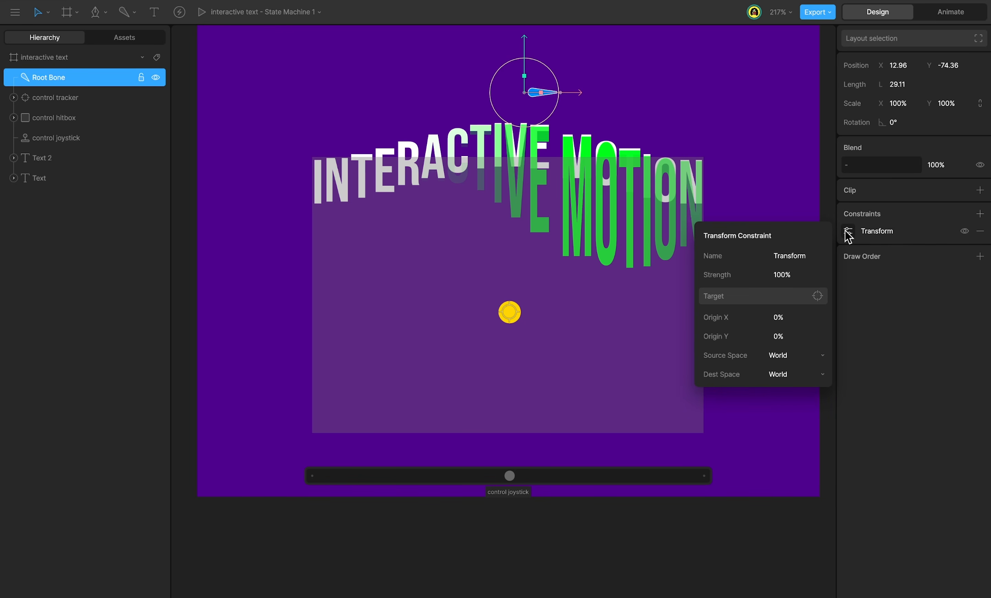
pyautogui.click(792, 296)
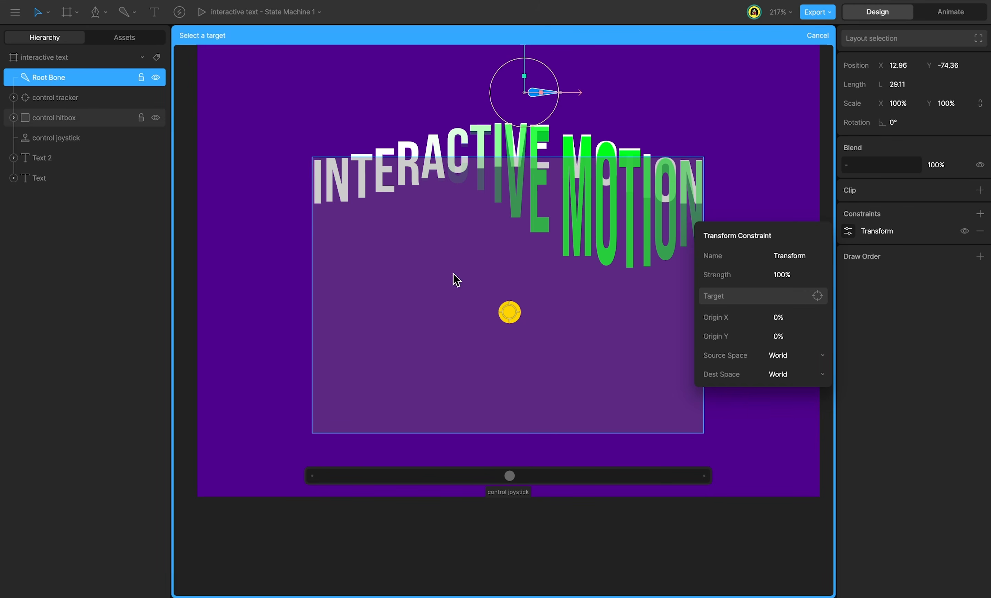
pyautogui.click(51, 183)
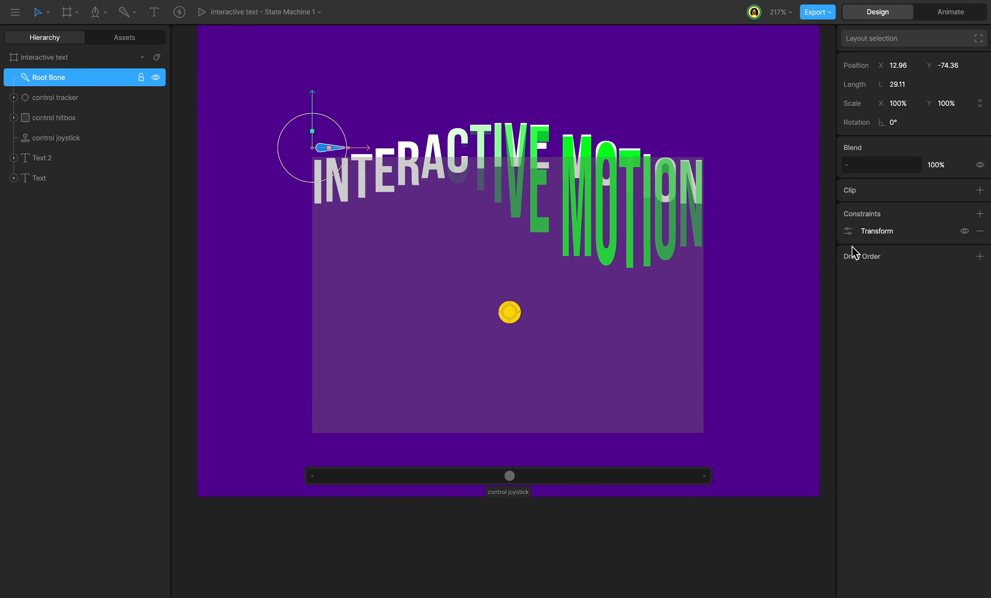
# Step: Set the root bone's Transform constraint Origin Y to 50%, keeping Origin X at 0%
pyautogui.click(848, 231)
pyautogui.click(789, 317)
pyautogui.write('16')
pyautogui.moveTo(782, 264); pyautogui.dragTo(788, 340)
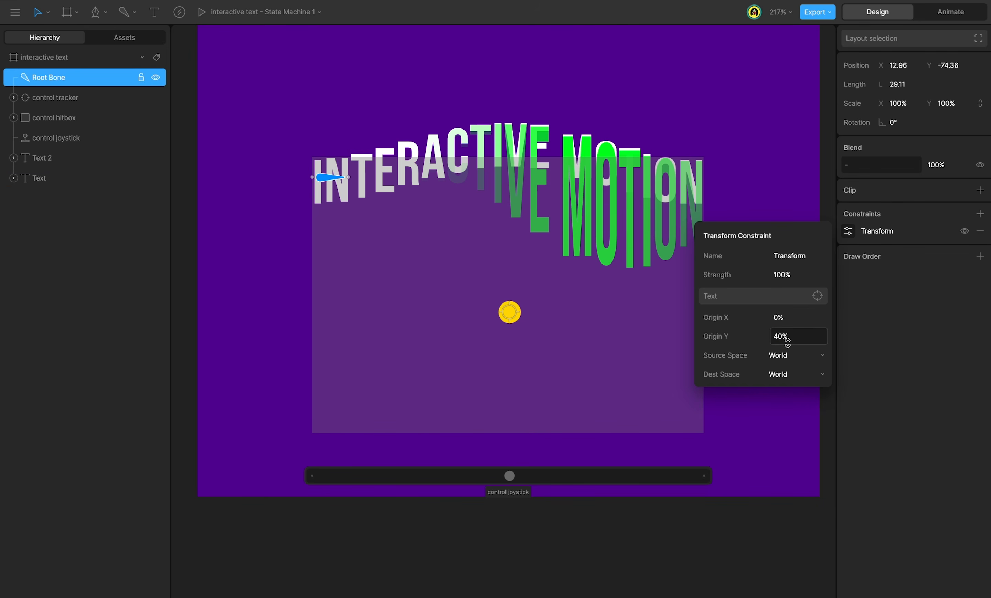
pyautogui.click(788, 338)
pyautogui.write('5')
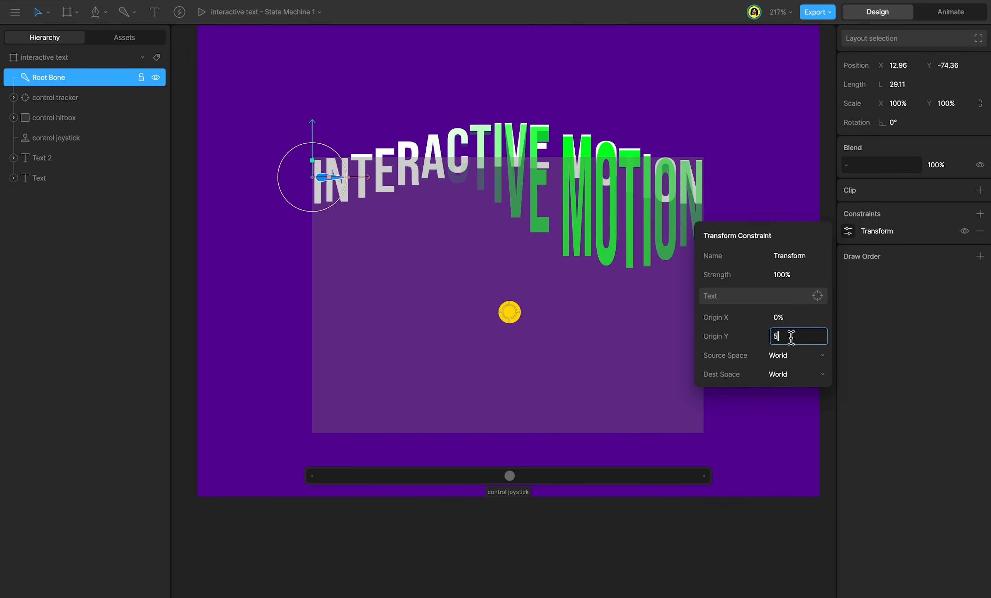
pyautogui.write('0')
pyautogui.press('Return')
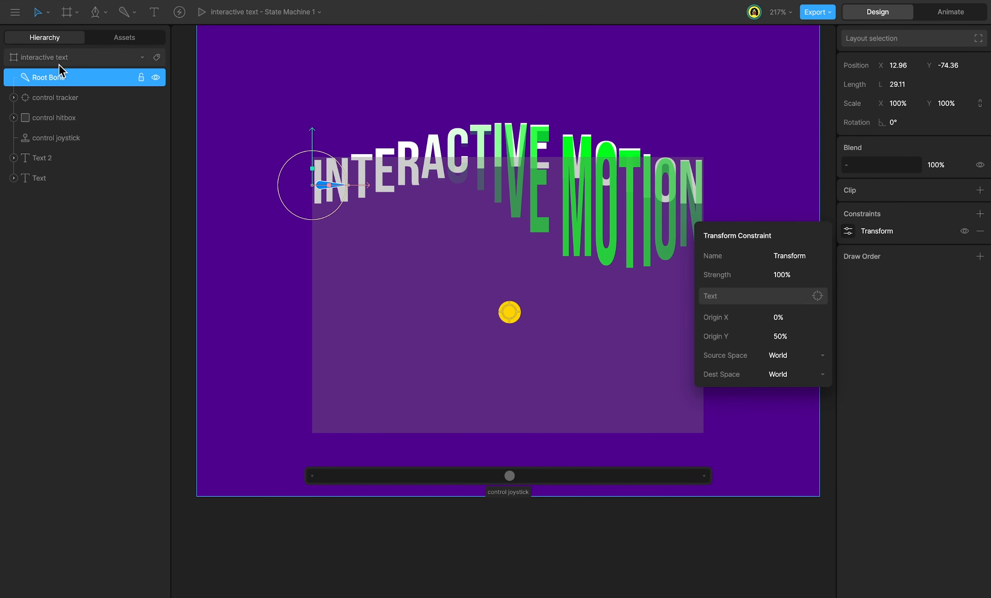
# Step: Duplicate the root bone and shift the copy's Transform constraint Origin X to the text's far right edge
pyautogui.click(68, 78)
pyautogui.press('super+d')
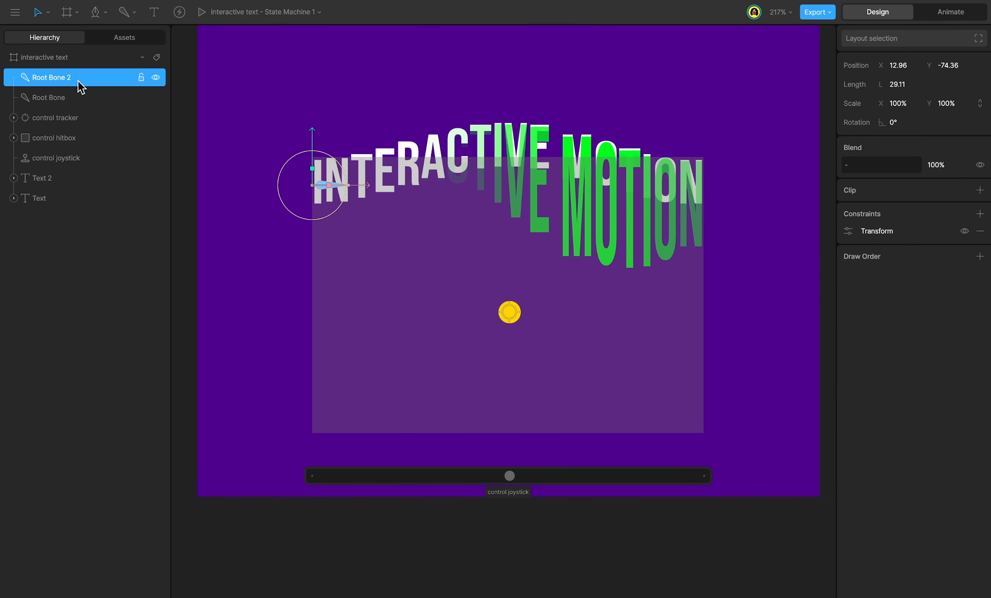
pyautogui.click(849, 232)
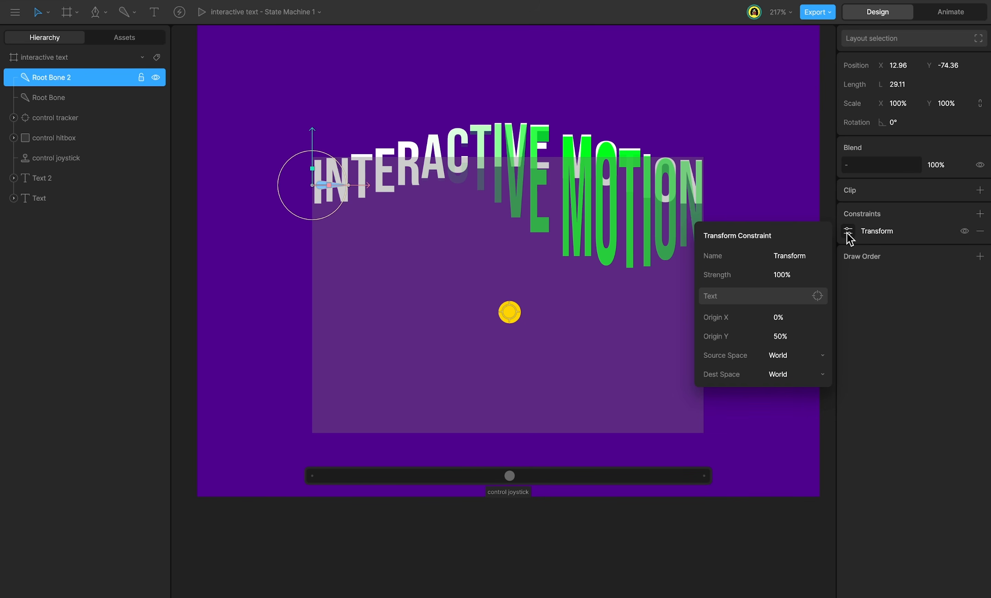
pyautogui.click(780, 317)
pyautogui.write('80')
pyautogui.press('Return')
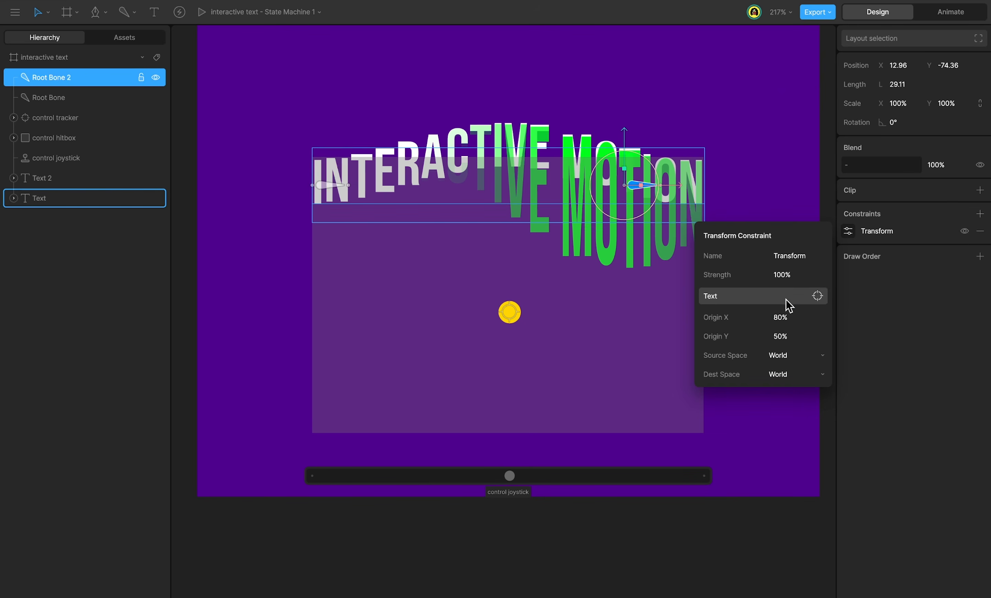
pyautogui.moveTo(784, 317); pyautogui.dragTo(785, 254)
# Step: Open the control hitbox's path for vertex editing and bind Root Bone 2 and Root Bone to it
pyautogui.click(54, 138)
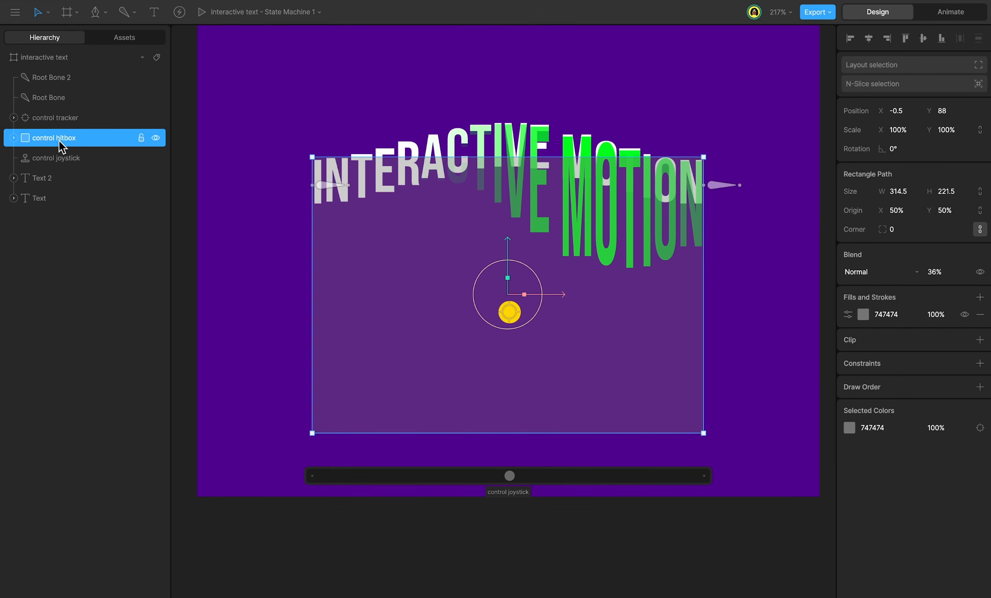
pyautogui.doubleClick(59, 140)
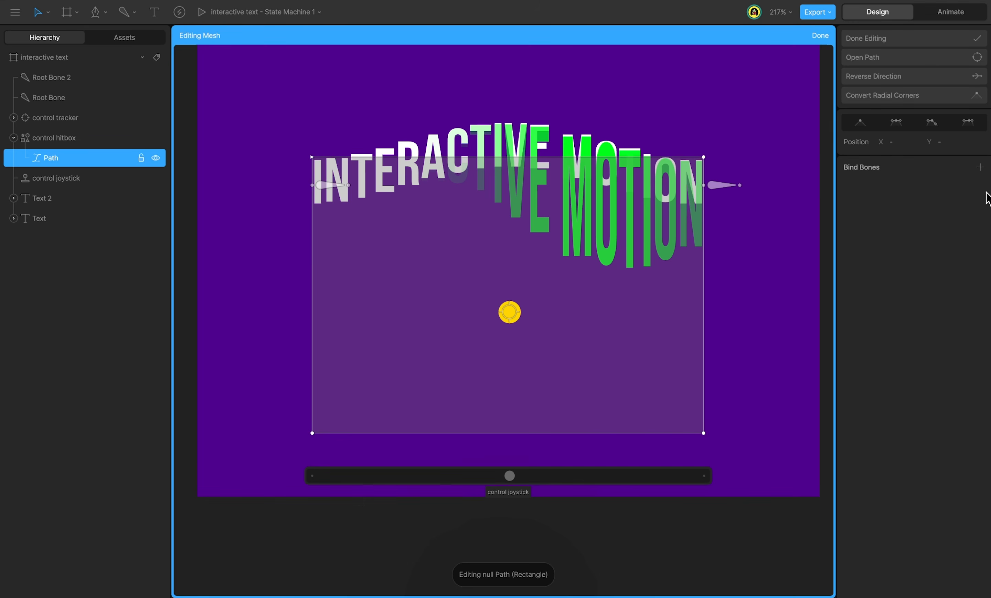
pyautogui.click(980, 167)
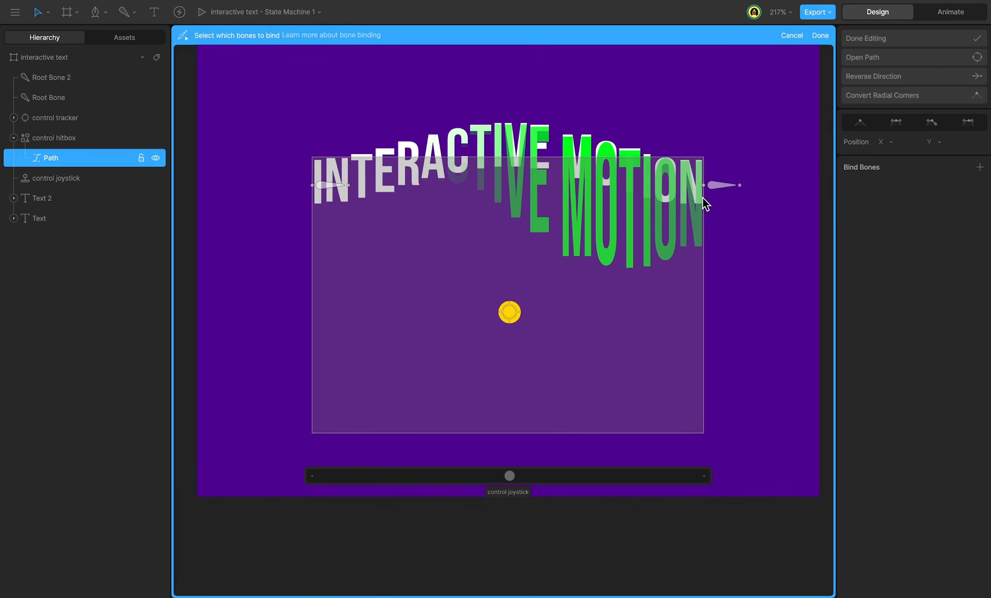
pyautogui.click(718, 185)
pyautogui.click(328, 188)
pyautogui.press('Return')
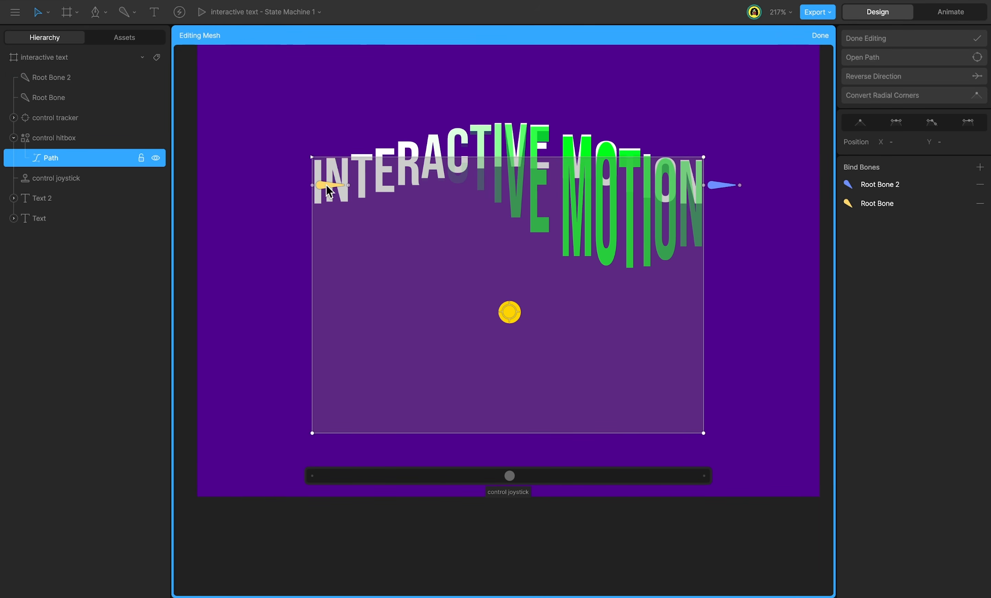
# Step: Bind the hitbox's two left vertices 100% to Root Bone and finish editing the mesh
pyautogui.moveTo(362, 129); pyautogui.dragTo(270, 457)
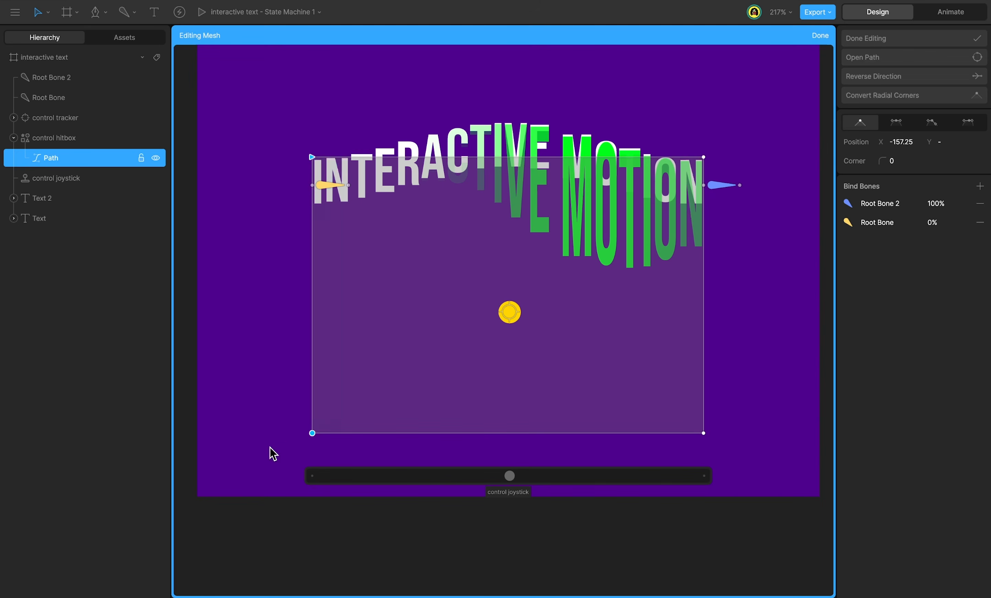
pyautogui.click(949, 224)
pyautogui.write('100')
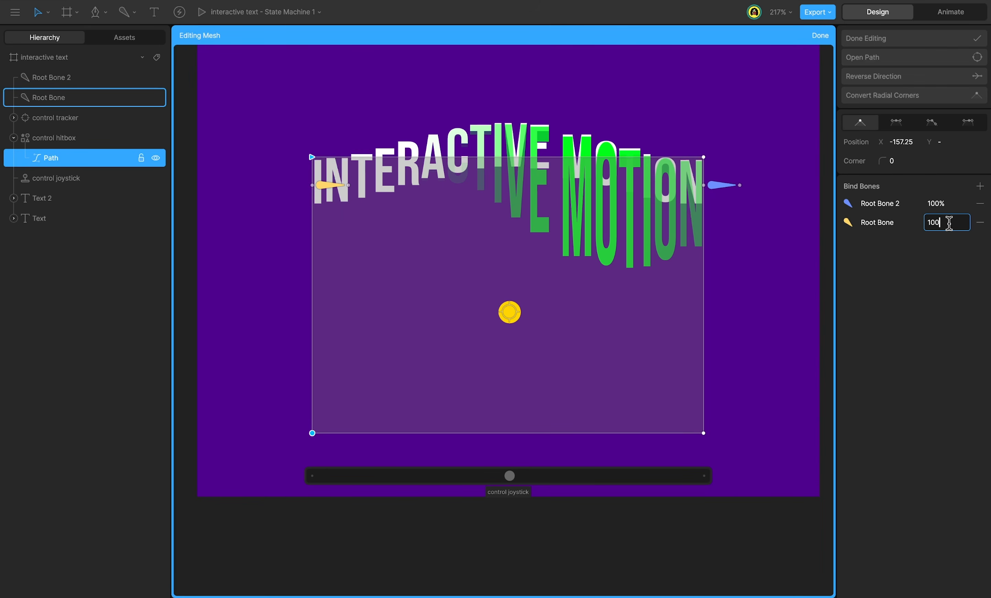
pyautogui.press('Return')
pyautogui.click(820, 35)
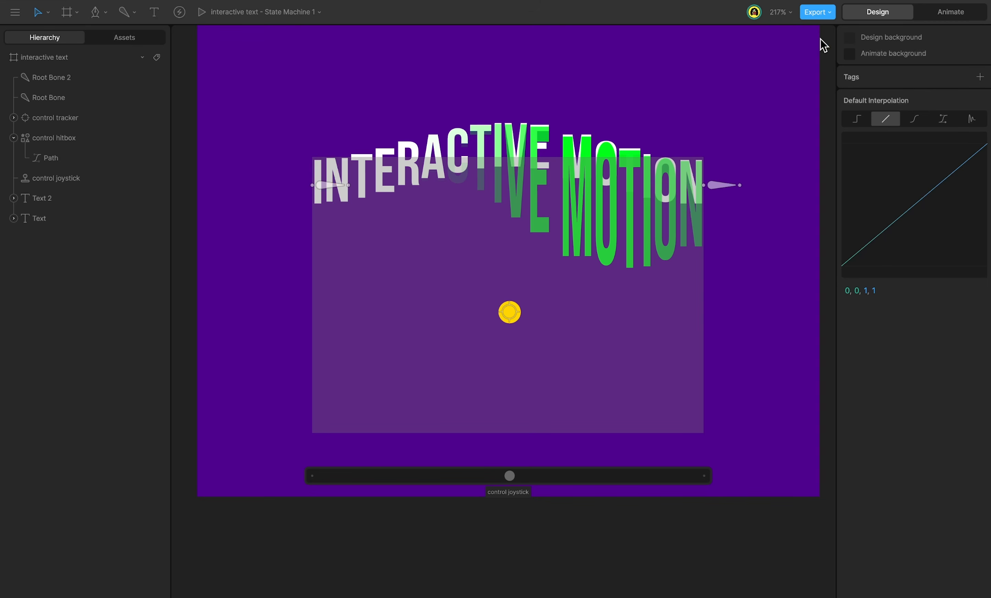
# Step: Change the text run of the Text object to MOTION
pyautogui.click(41, 217)
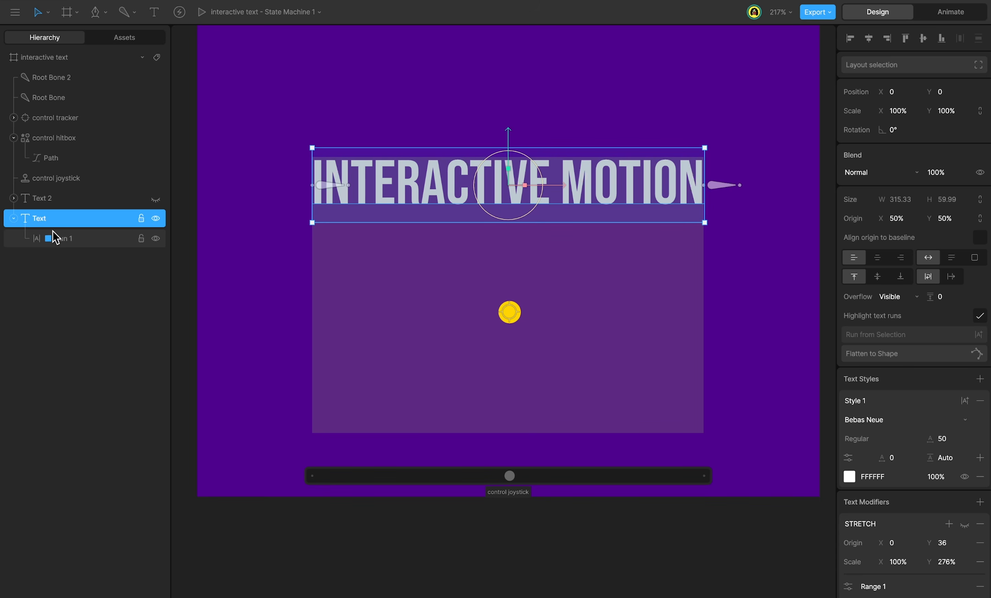
pyautogui.click(55, 237)
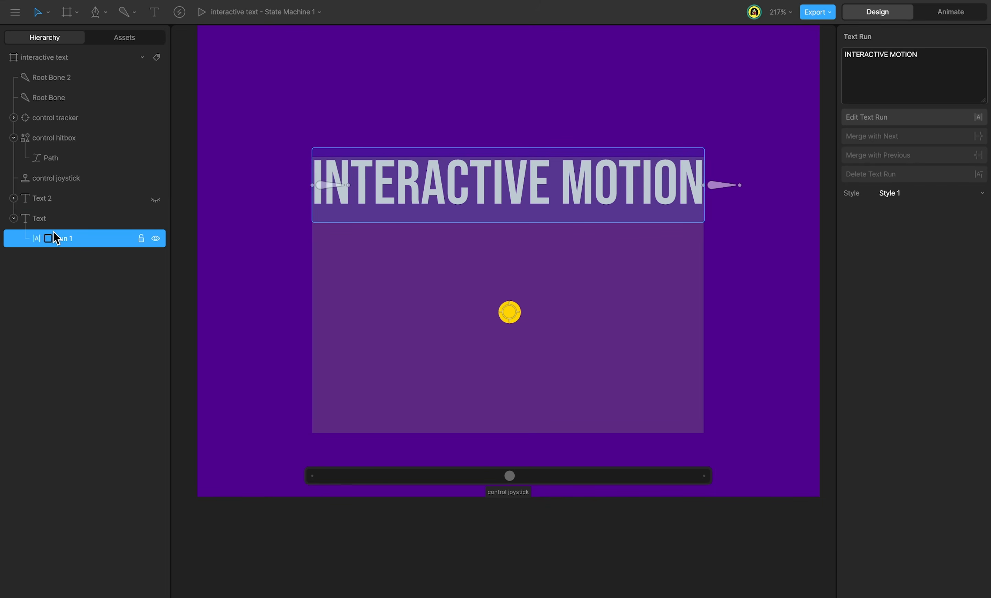
pyautogui.click(911, 55)
pyautogui.write('MOTION')
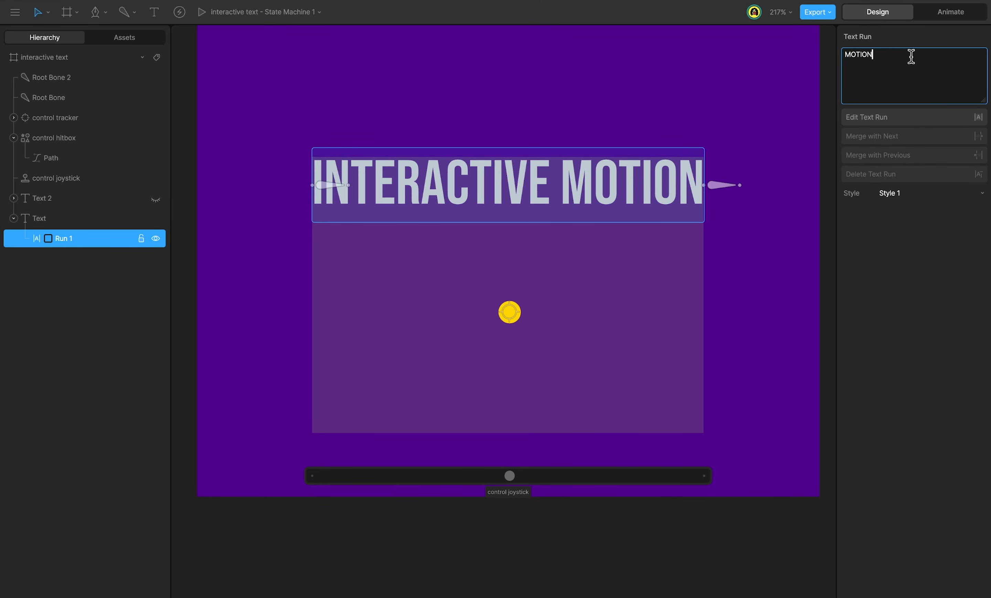
pyautogui.click(913, 33)
# Step: Preview the state machine by moving the pointer across the hitbox, making Text 2 visible, and stop playback
pyautogui.press('space')
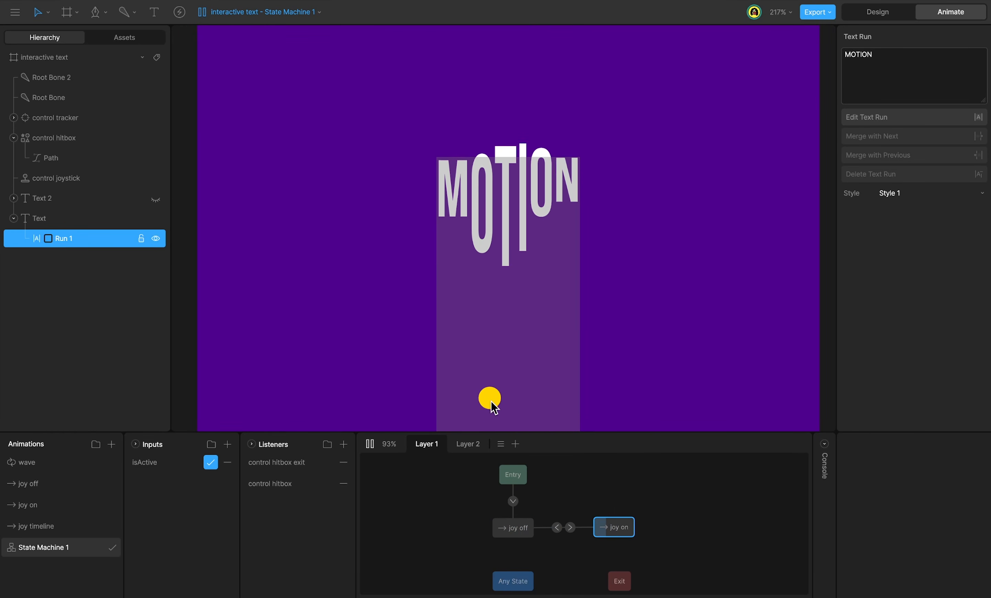
pyautogui.moveTo(491, 401); pyautogui.dragTo(537, 223)
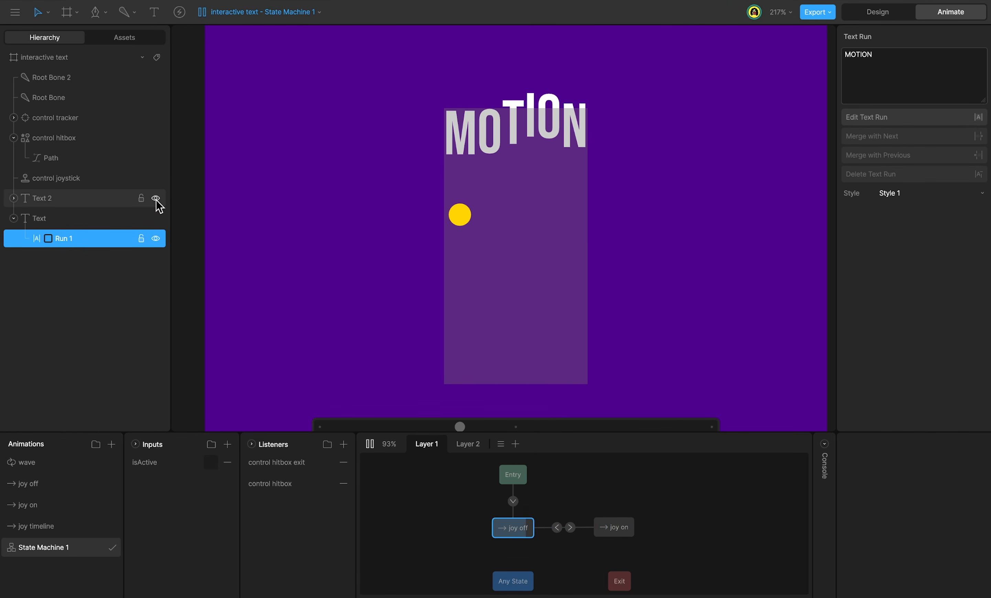
pyautogui.click(156, 200)
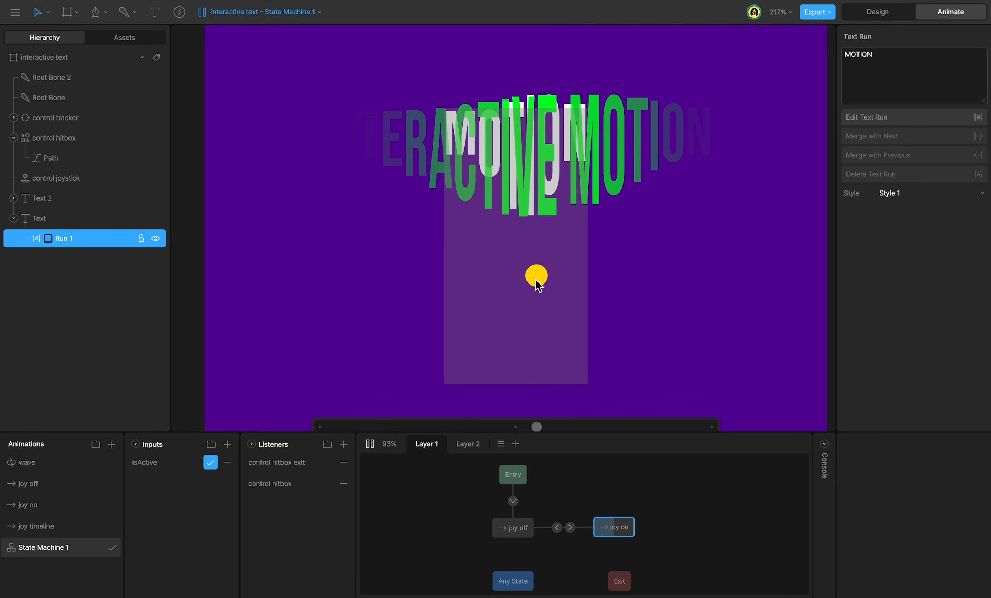
pyautogui.press('space')
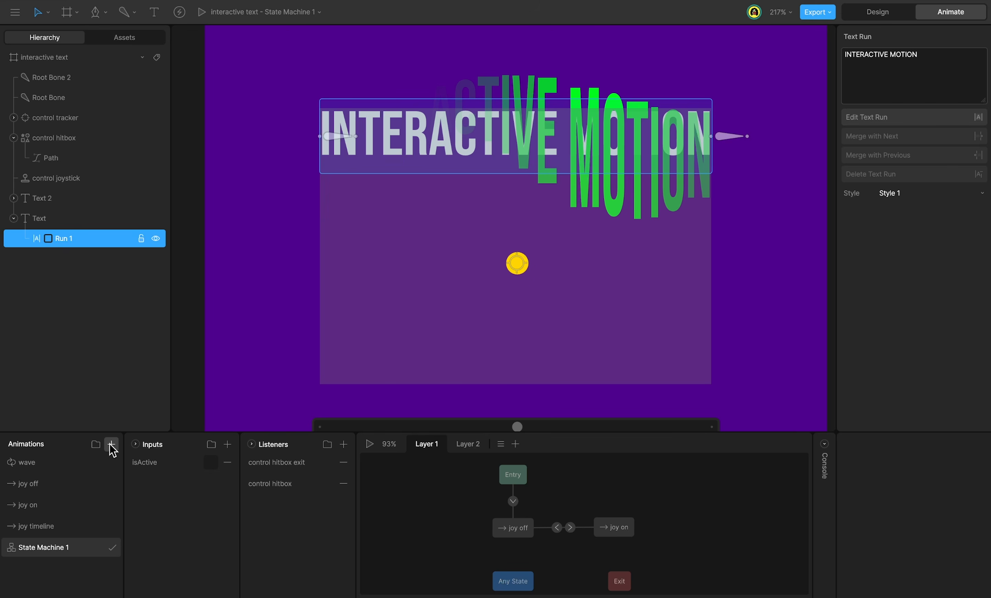
# Step: Create a new timeline animation named text main
pyautogui.click(112, 444)
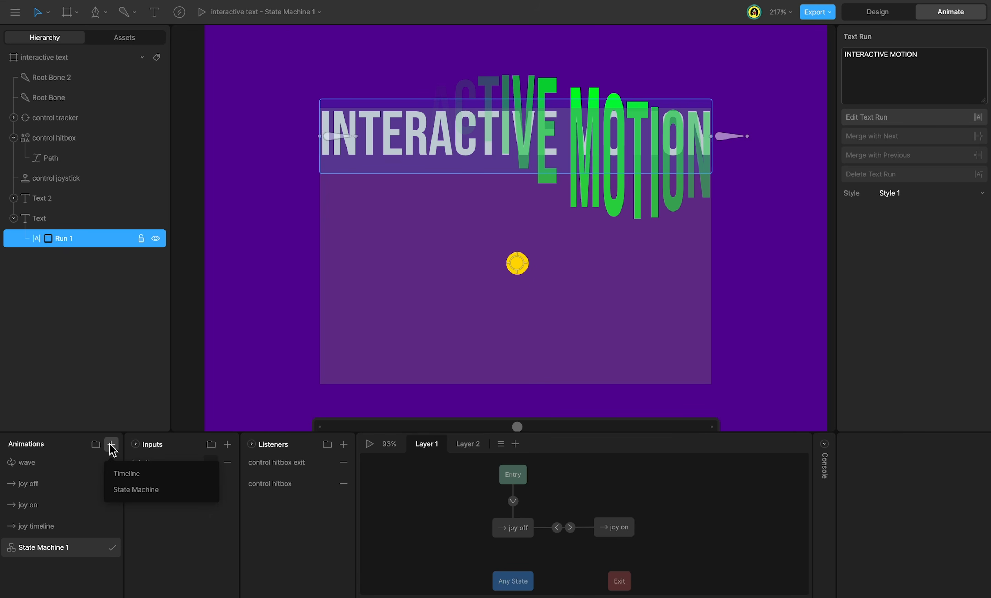
pyautogui.click(126, 469)
pyautogui.doubleClick(79, 465)
pyautogui.write('text')
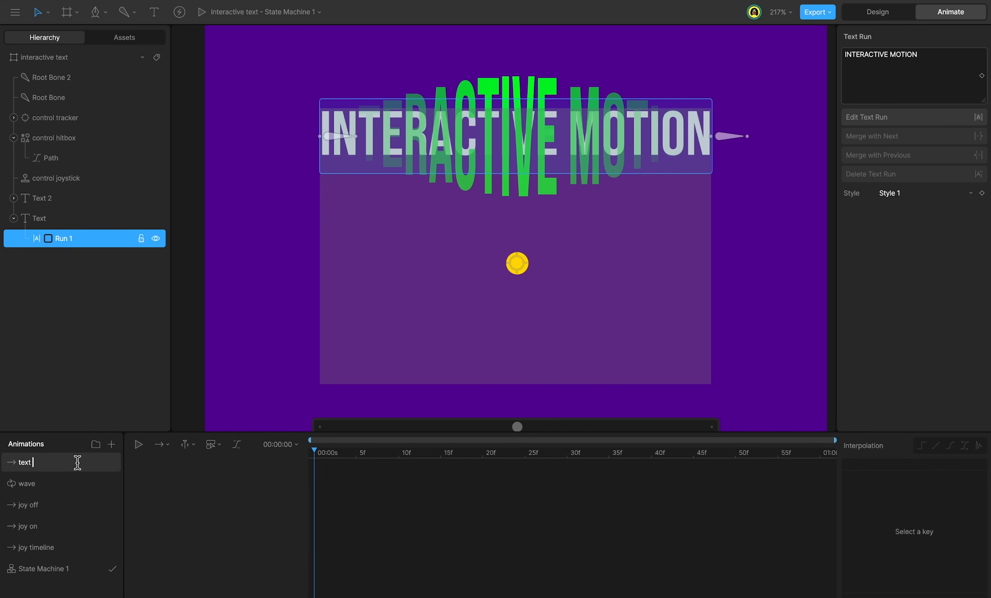
pyautogui.write(' main')
pyautogui.press('Return')
# Step: Key the text runs of Text and Text 2 at frame 0 of the text main timeline
pyautogui.click(13, 198)
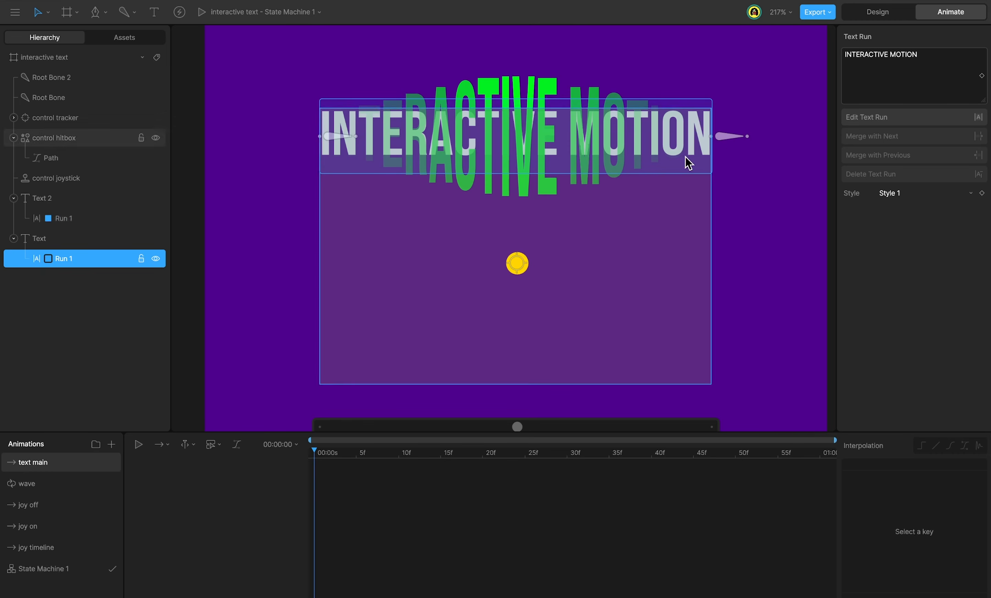
pyautogui.click(982, 75)
pyautogui.click(52, 219)
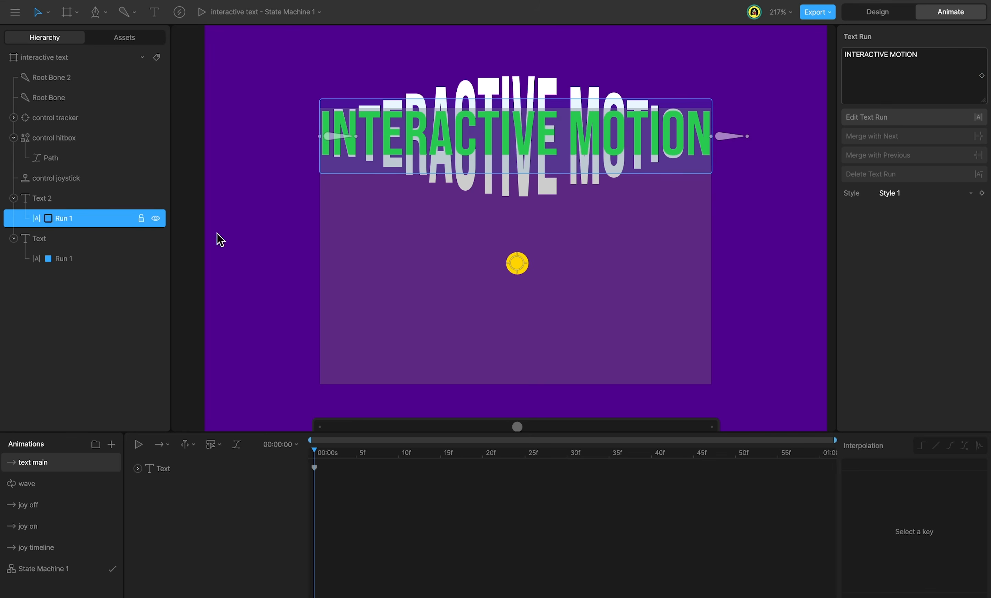
pyautogui.click(981, 75)
# Step: Duplicate the text main timeline and rename the copy text optional
pyautogui.rightClick(61, 464)
pyautogui.click(78, 508)
pyautogui.doubleClick(40, 463)
pyautogui.moveTo(33, 462); pyautogui.dragTo(93, 459)
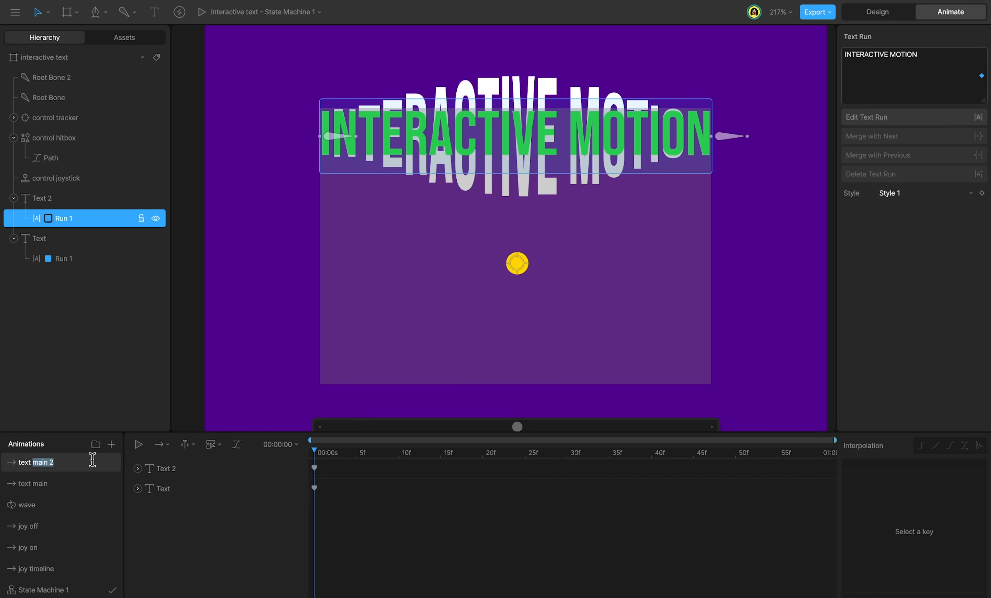
pyautogui.write('optional')
# Step: Change the keyed text runs of Text and Text 2 to MOTION in the text optional timeline
pyautogui.click(161, 491)
pyautogui.click(924, 61)
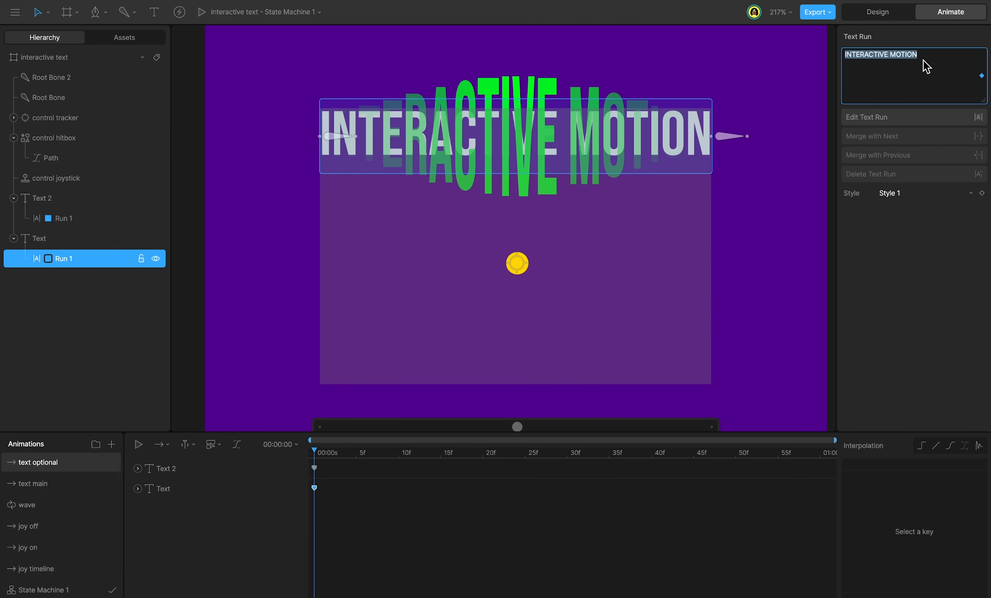
pyautogui.write('MO')
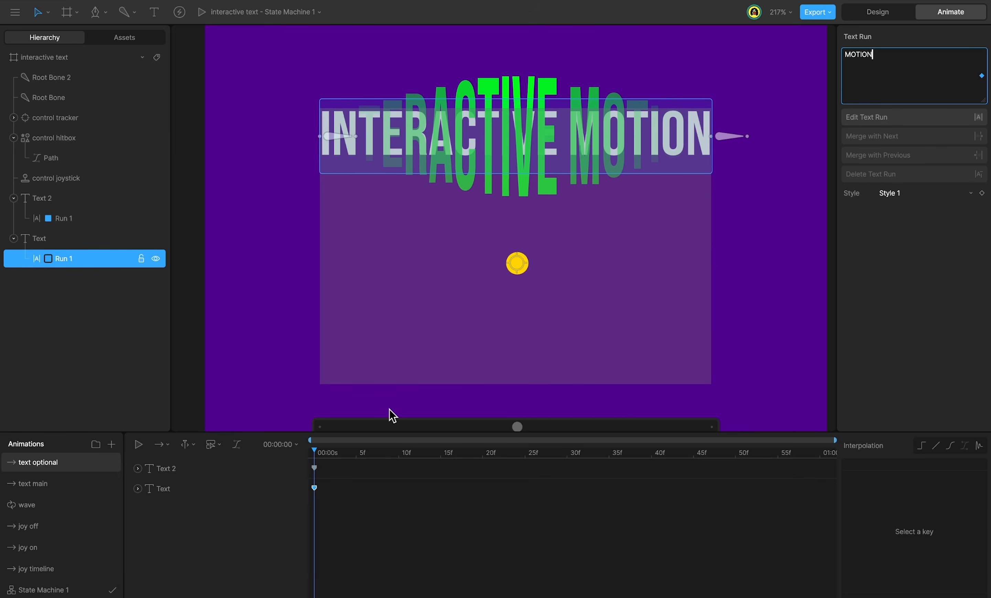
pyautogui.click(206, 471)
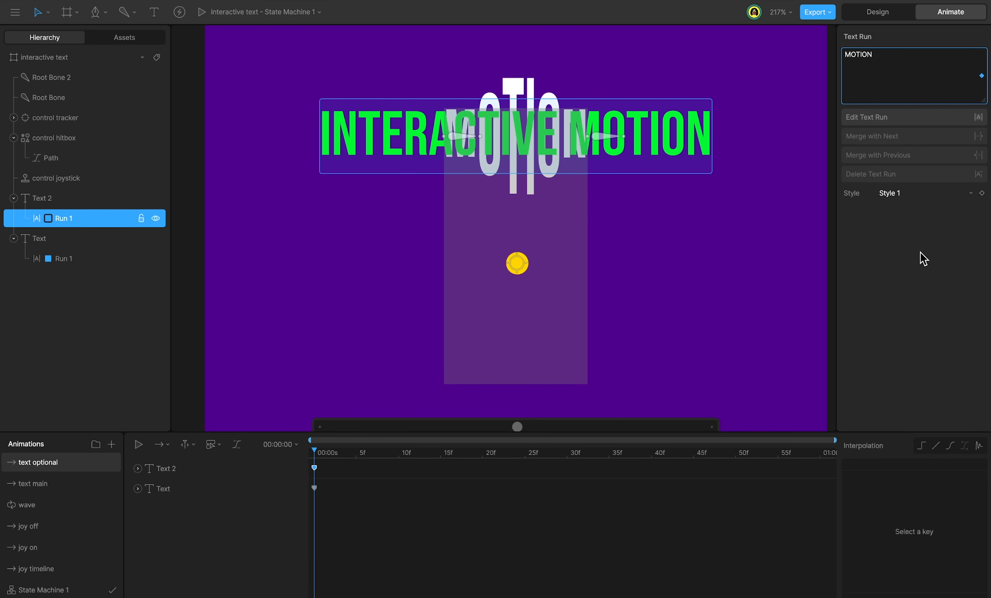
pyautogui.click(922, 274)
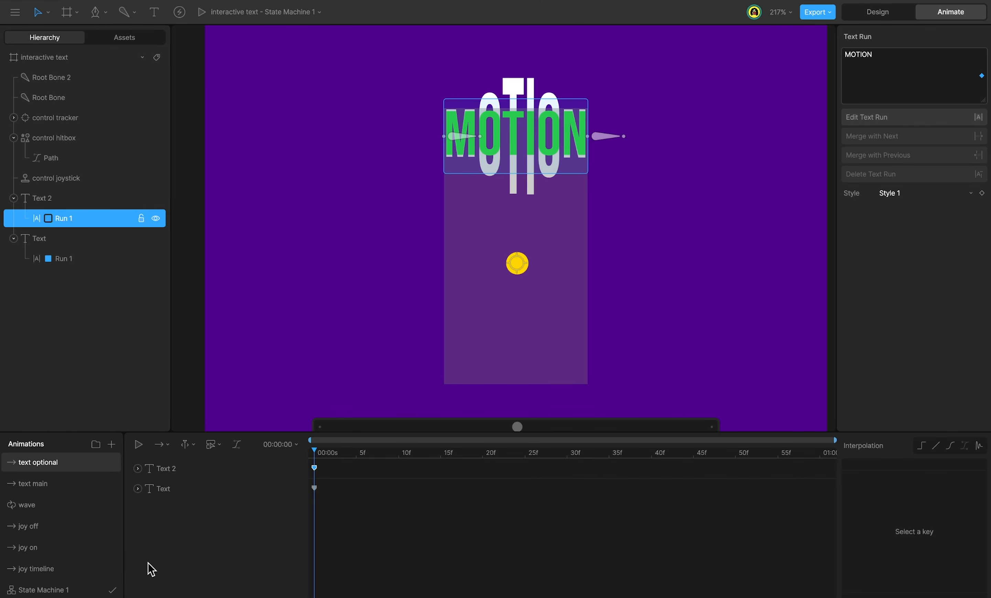
# Step: Move State Machine 1 to the top of the animations list and open it
pyautogui.moveTo(77, 588); pyautogui.dragTo(81, 549)
pyautogui.moveTo(74, 453); pyautogui.dragTo(73, 462)
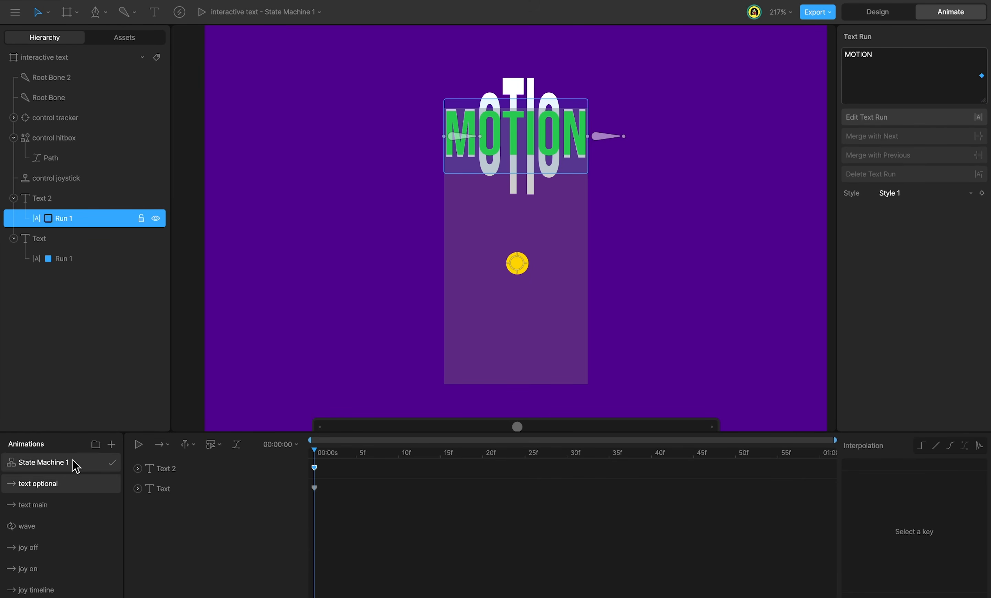
pyautogui.click(73, 461)
# Step: Add a third state machine layer with the text main state connected from Entry, and play it
pyautogui.click(516, 444)
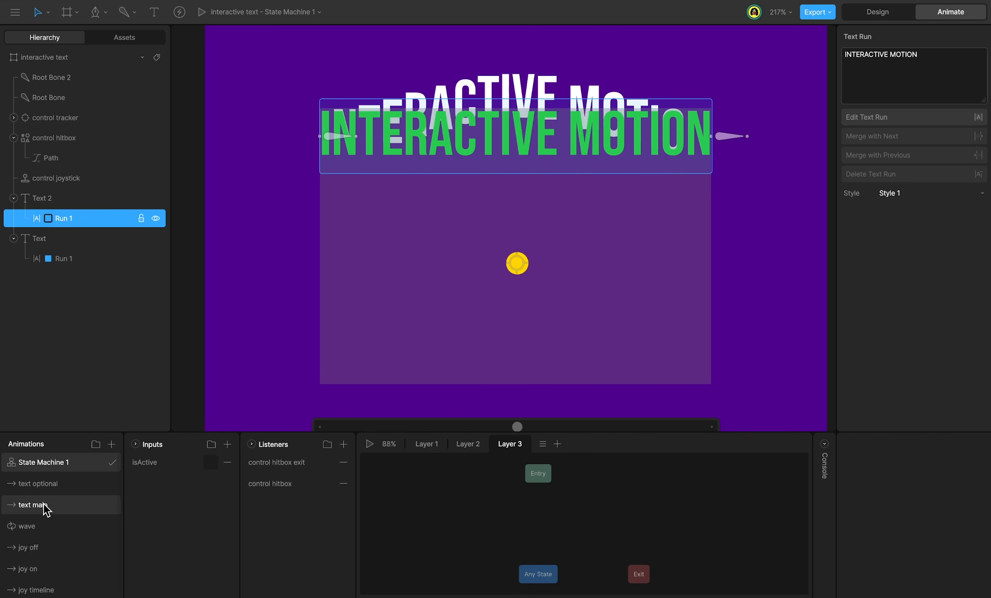
pyautogui.moveTo(531, 539); pyautogui.dragTo(540, 531)
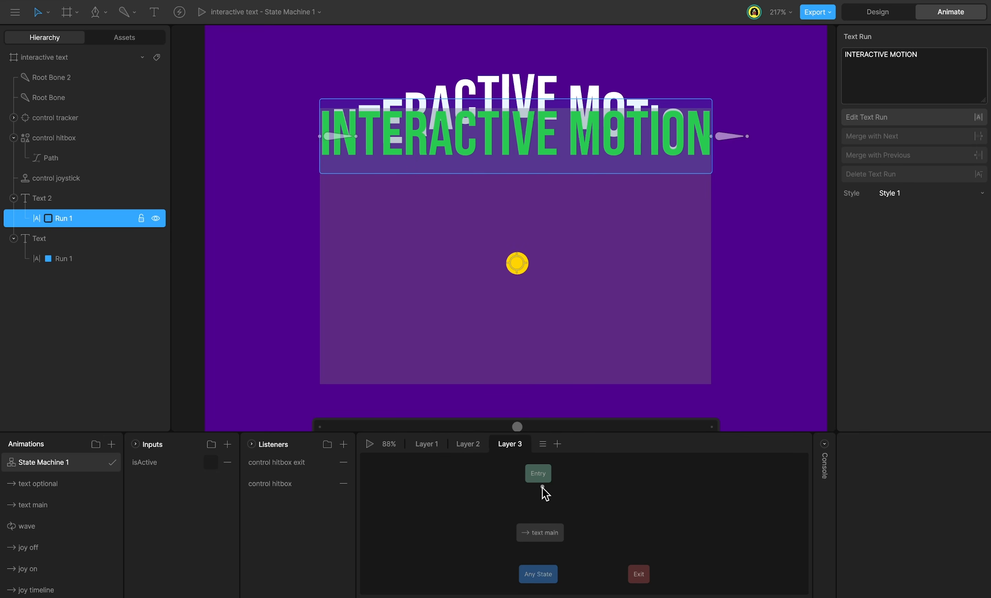
pyautogui.press('space')
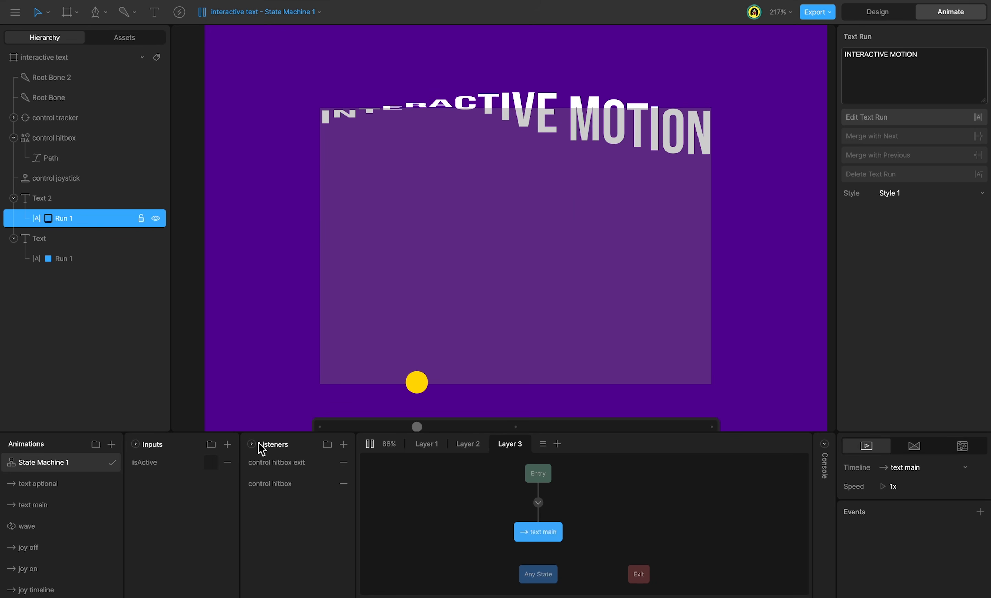
# Step: Swap Layer 3's state to text optional during playback, restore text main, and stop the preview
pyautogui.moveTo(27, 483); pyautogui.dragTo(541, 532)
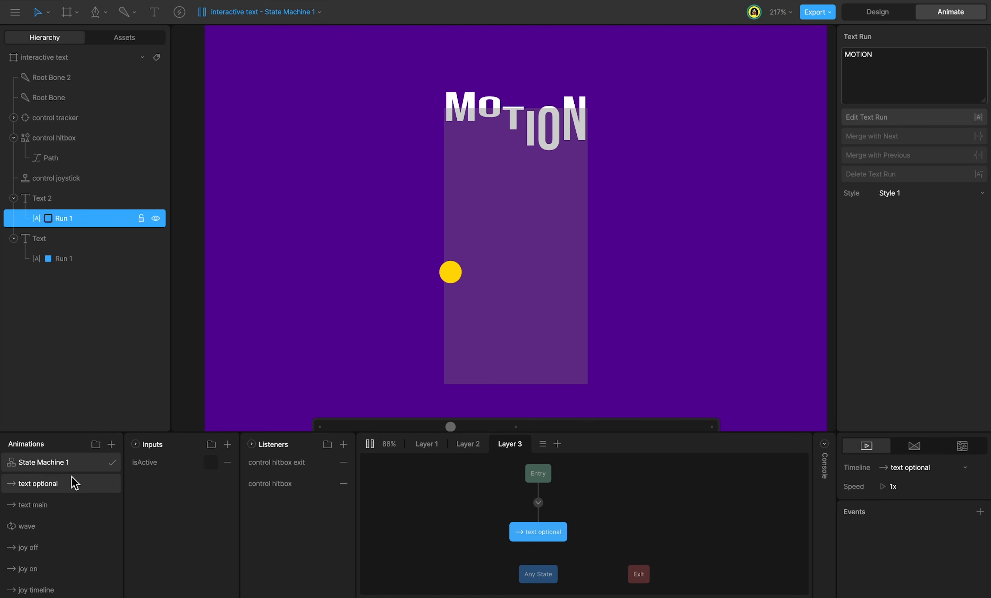
pyautogui.moveTo(42, 505); pyautogui.dragTo(497, 531)
pyautogui.press('space')
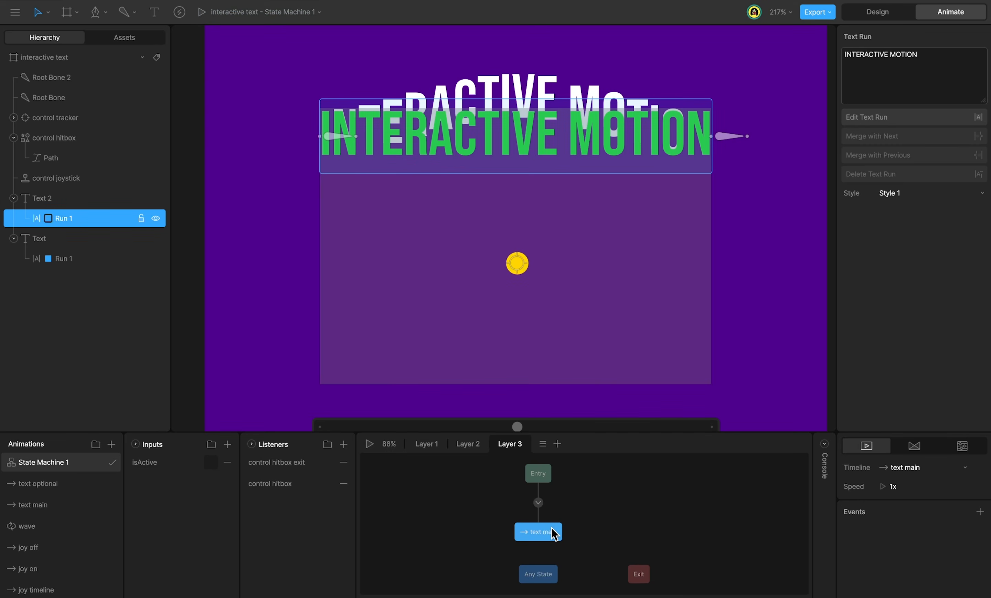